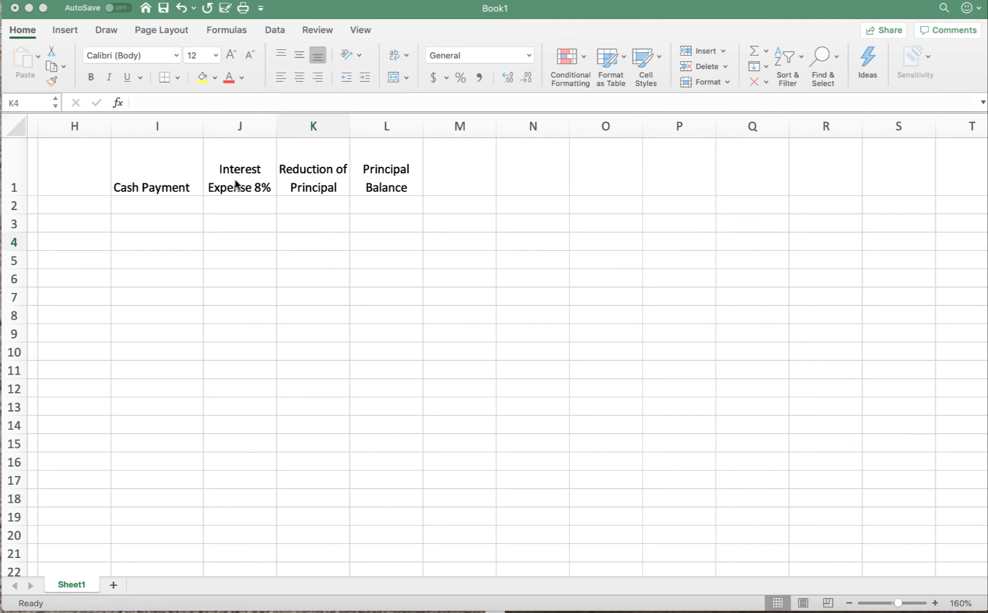
Step: Enter the heading "Ex 15-10" in cell H1, beside the Cash Payment heading
{"action": "left_click", "coordinate": [77, 166]}
{"action": "left_click", "coordinate": [73, 167]}
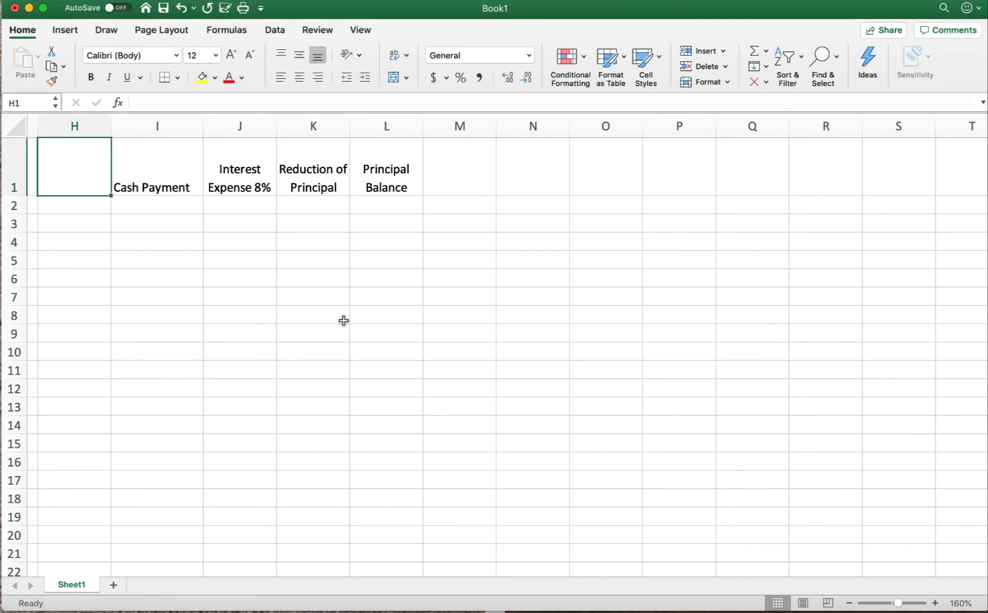
{"action": "type", "text": "Ex 15*"}
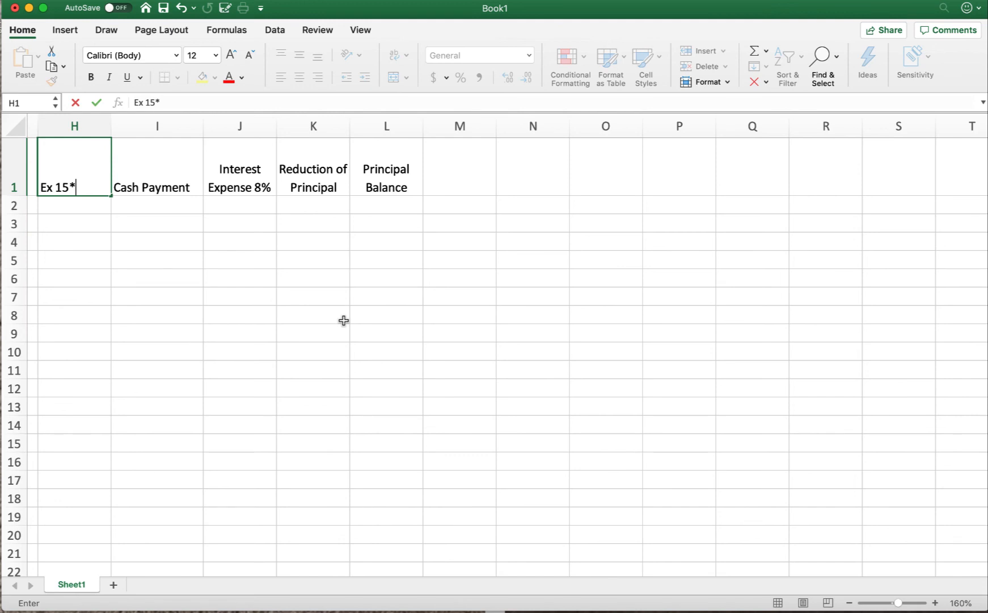
{"action": "key", "text": "BackSpace"}
{"action": "type", "text": "-10"}
{"action": "key", "text": "Return"}
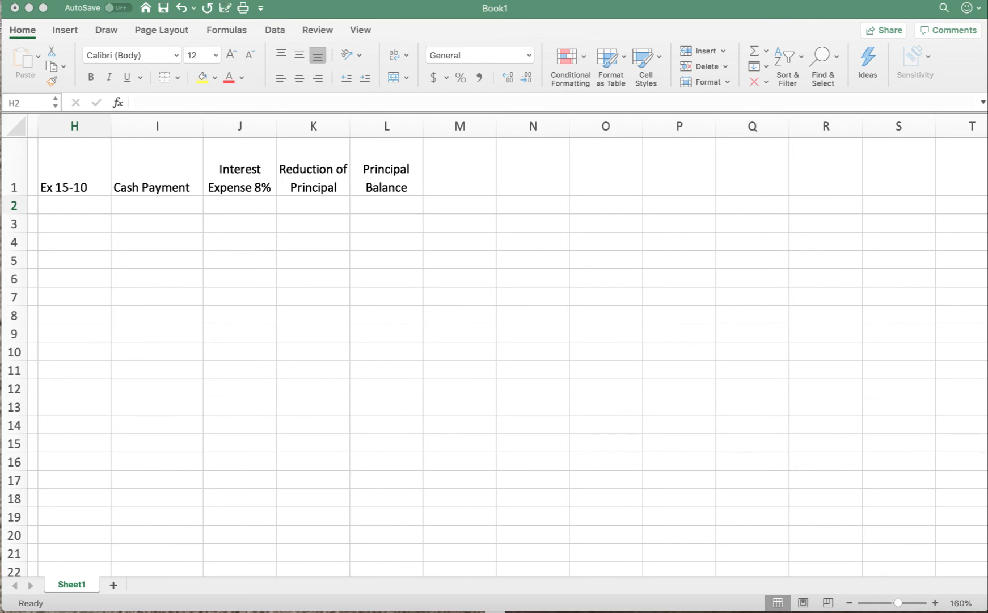
Step: Insert a blank column between the Cr. column and the Ex 15-10 column
{"action": "scroll", "coordinate": [315, 280], "scroll_direction": "left", "scroll_amount": 3}
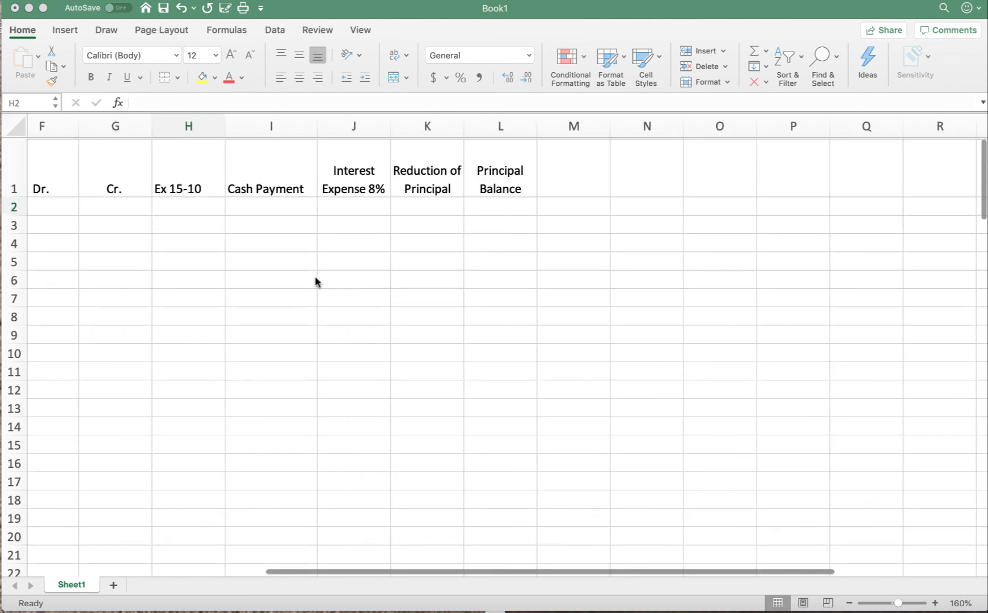
{"action": "scroll", "coordinate": [315, 281], "scroll_direction": "right", "scroll_amount": 2}
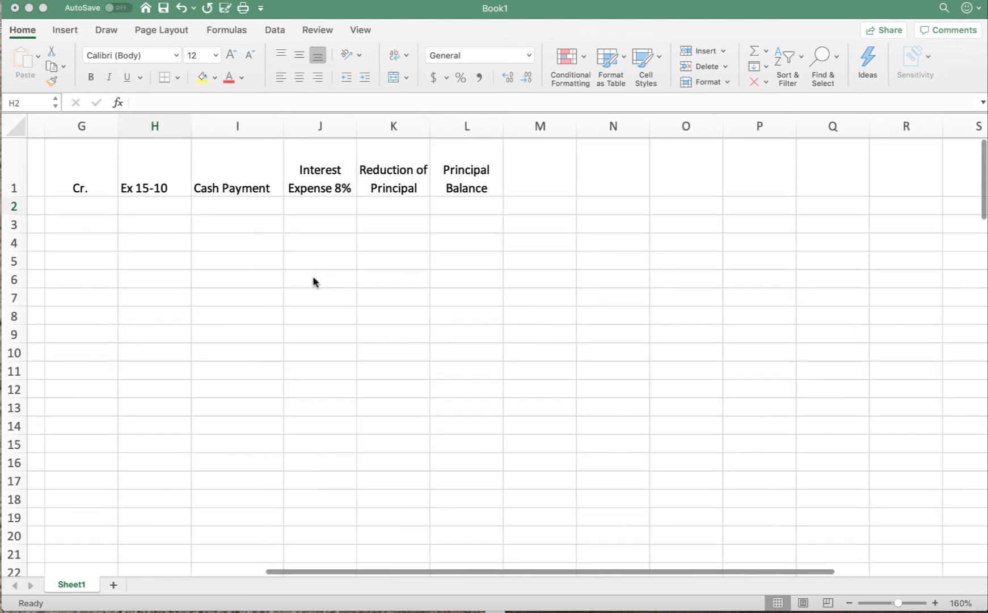
{"action": "left_click", "coordinate": [150, 127]}
{"action": "right_click", "coordinate": [150, 127]}
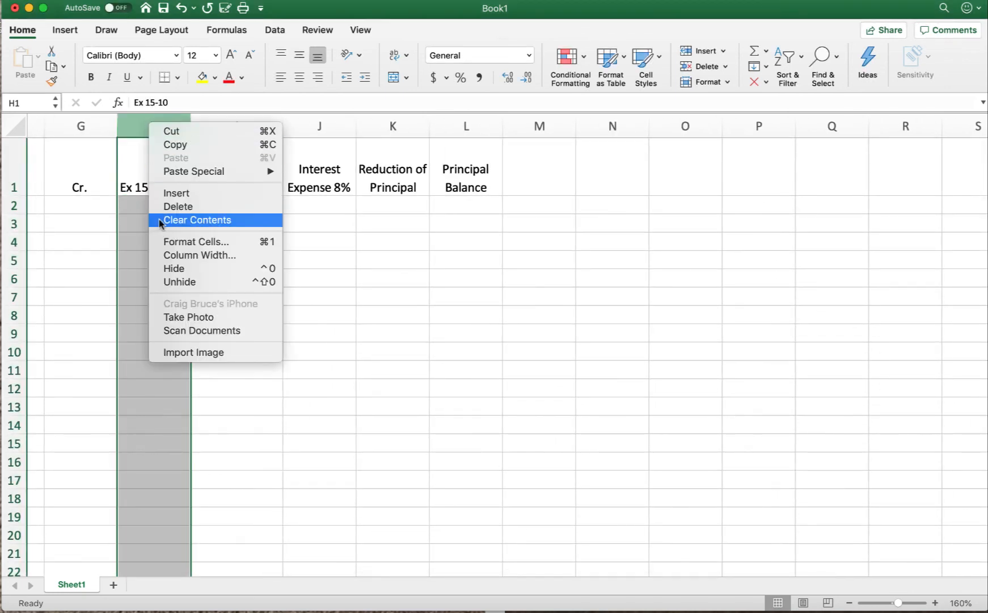
{"action": "left_click", "coordinate": [172, 193]}
{"action": "left_click", "coordinate": [295, 215]}
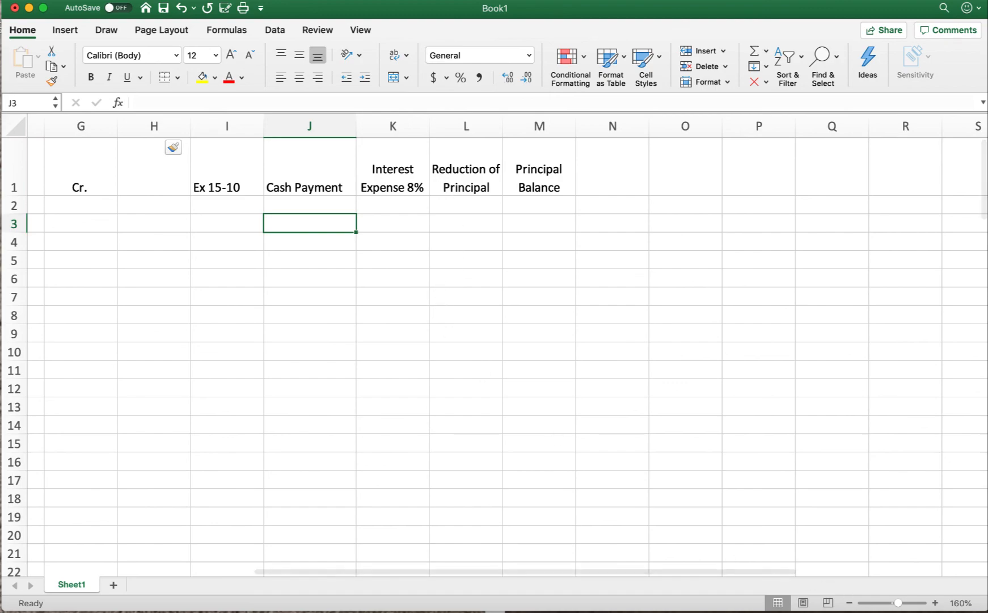
{"action": "left_click", "coordinate": [958, 611]}
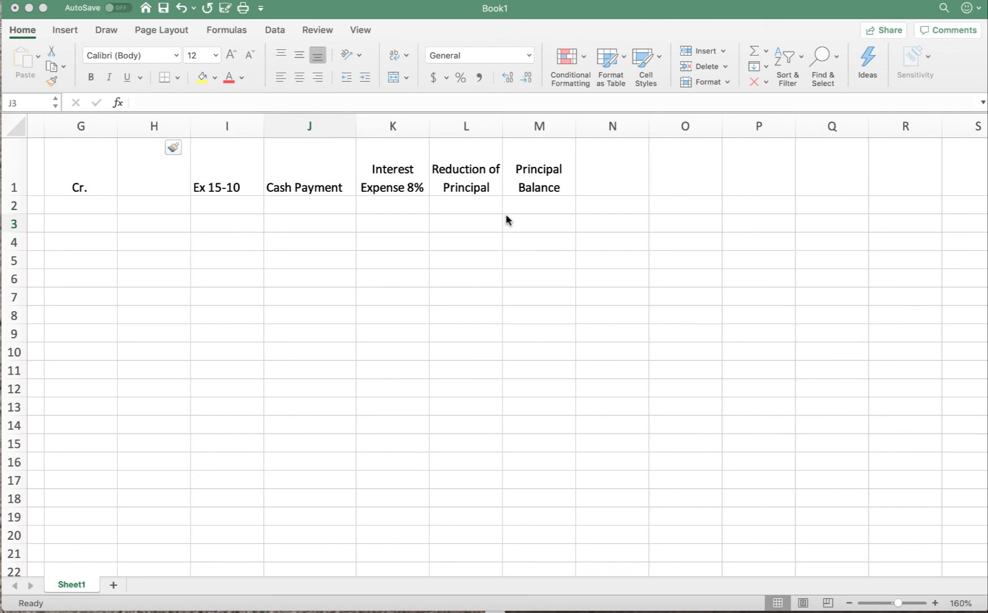
Step: Enter the starting date Jan 1, 2017 in cell I2 under the Ex 15-10 heading
{"action": "left_click", "coordinate": [211, 205]}
{"action": "left_click", "coordinate": [225, 206]}
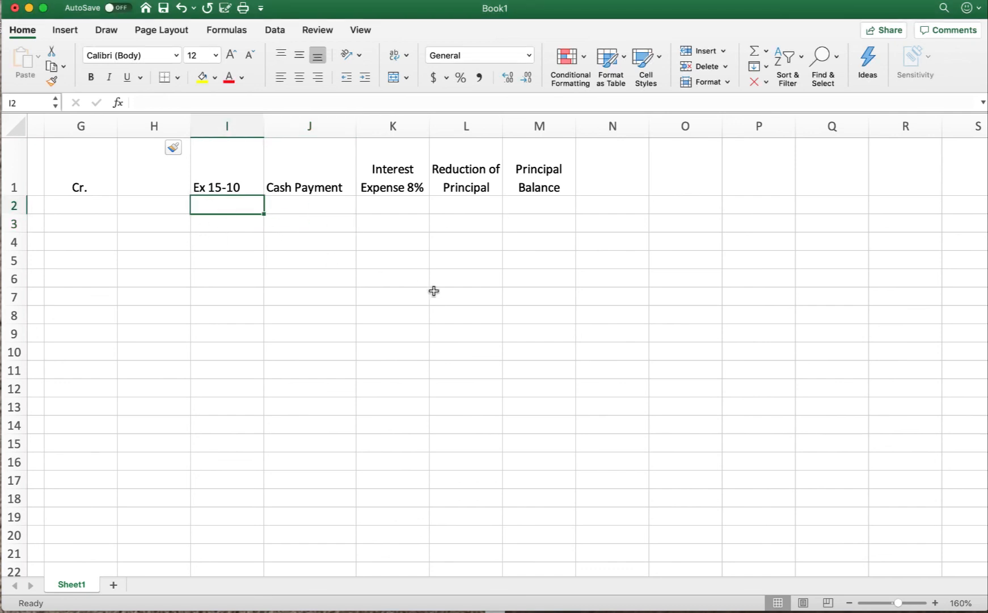
{"action": "type", "text": "Jan 1"}
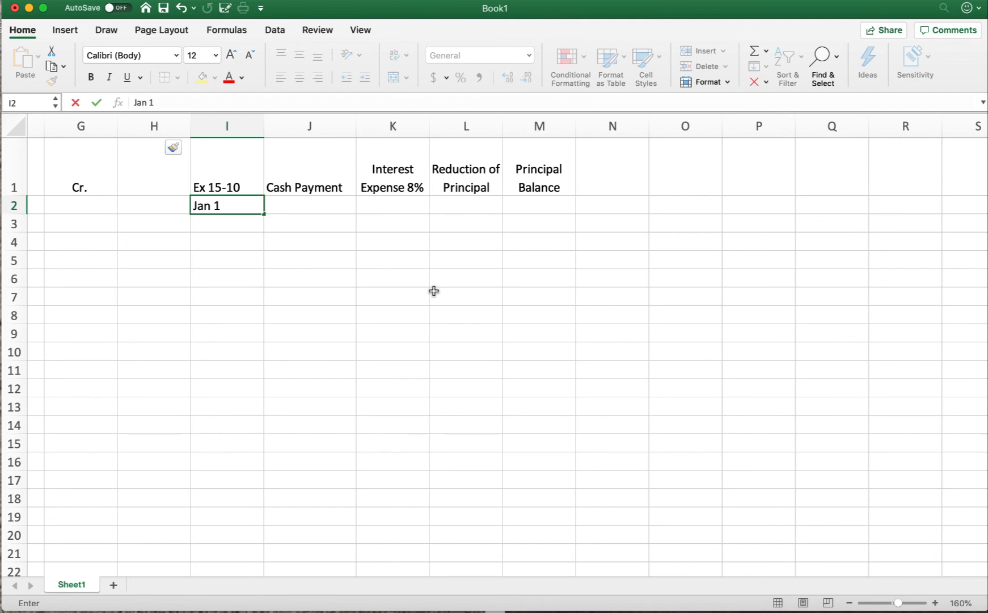
{"action": "key", "text": "BackSpace"}
{"action": "key", "text": "BackSpace"}
{"action": "key", "text": "BackSpace"}
{"action": "key", "text": "BackSpace"}
{"action": "key", "text": "BackSpace"}
{"action": "key", "text": "BackSpace"}
{"action": "type", "text": "Jan 1"}
{"action": "type", "text": "/2017"}
{"action": "key", "text": "BackSpace"}
{"action": "key", "text": "BackSpace"}
{"action": "key", "text": "BackSpace"}
{"action": "key", "text": "BackSpace"}
{"action": "key", "text": "BackSpace"}
{"action": "type", "text": ", 2017"}
{"action": "key", "text": "Tab"}
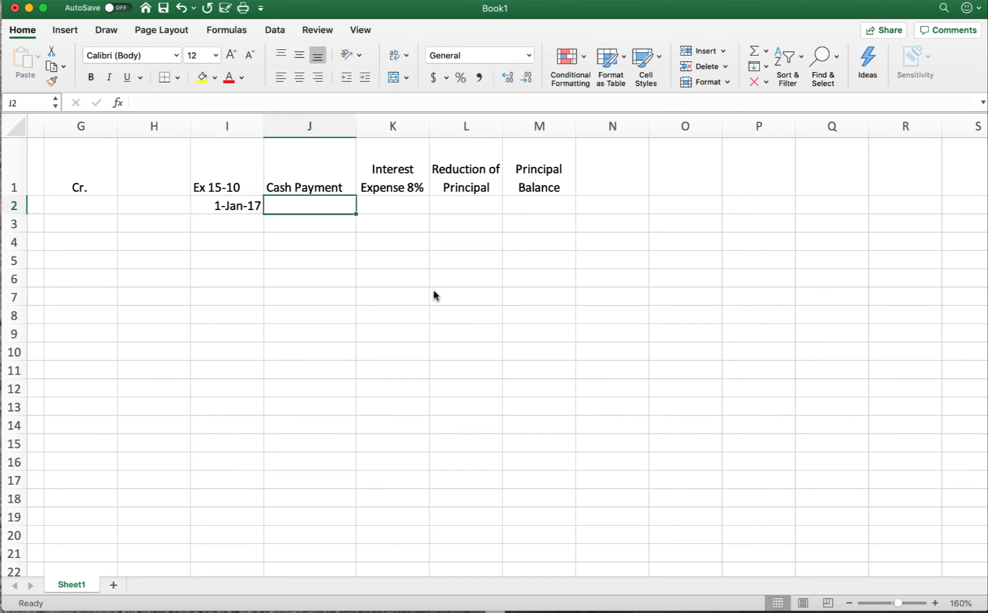
Step: Enter the opening principal balance of 300000 in cell M2
{"action": "left_click", "coordinate": [528, 207]}
{"action": "type", "text": "30"}
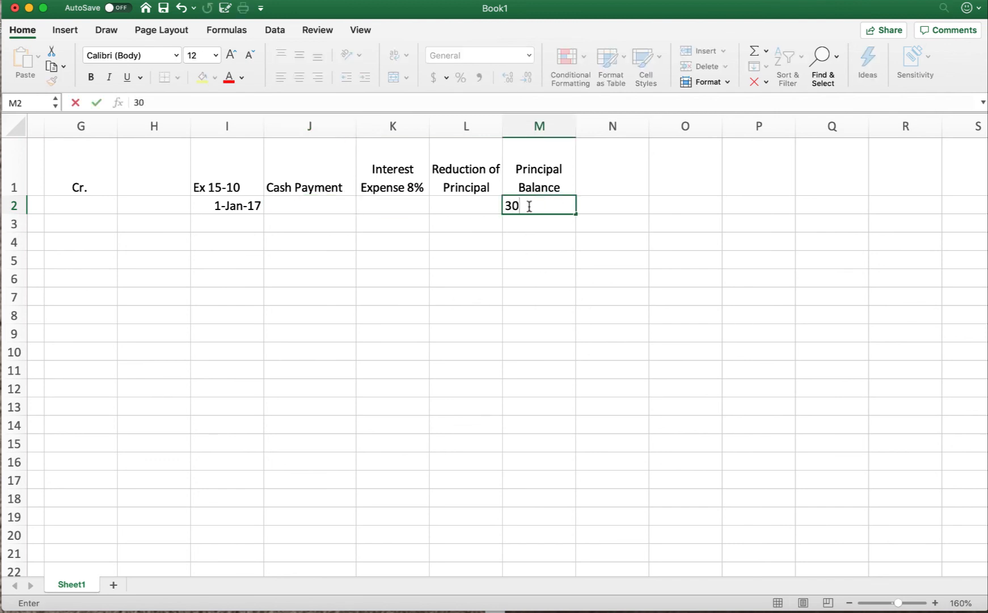
{"action": "type", "text": "0000"}
{"action": "key", "text": "Return"}
Step: Format columns J through M with thousands separators and no decimal places
{"action": "left_click_drag", "start_coordinate": [320, 126], "coordinate": [545, 133]}
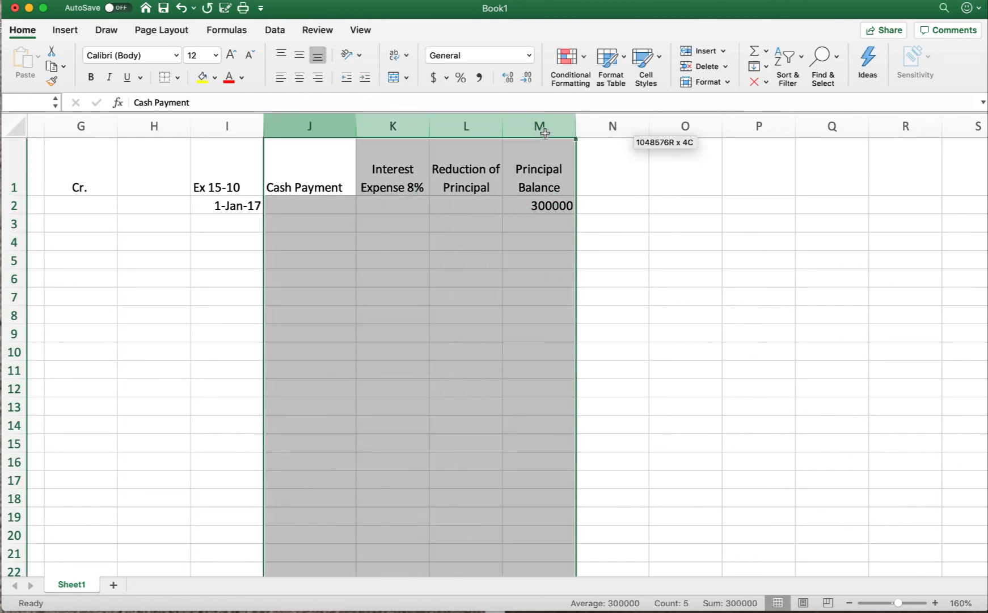
{"action": "left_click", "coordinate": [479, 77]}
{"action": "left_click", "coordinate": [527, 77]}
{"action": "left_click", "coordinate": [527, 77]}
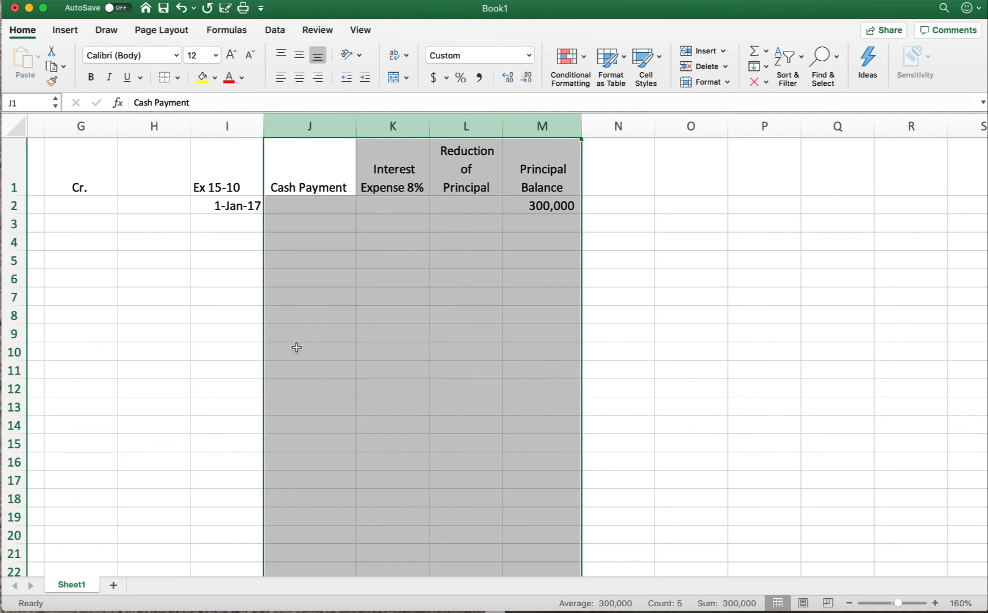
Step: Enter the first payment date 12/31/2017 in cell I3
{"action": "left_click", "coordinate": [237, 221]}
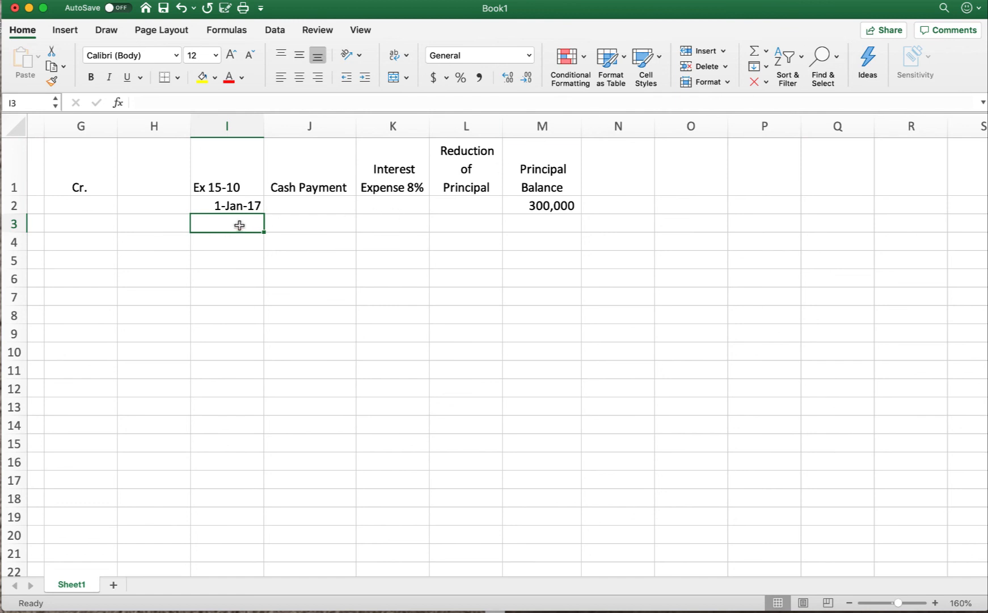
{"action": "type", "text": "12/31/201"}
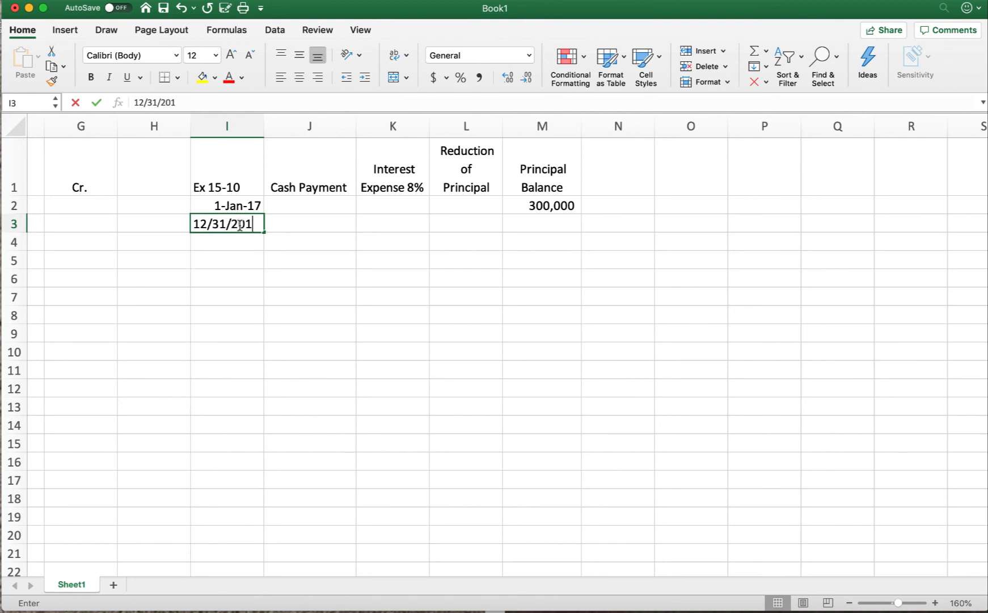
{"action": "type", "text": "4"}
{"action": "key", "text": "BackSpace"}
{"action": "key", "text": "BackSpace"}
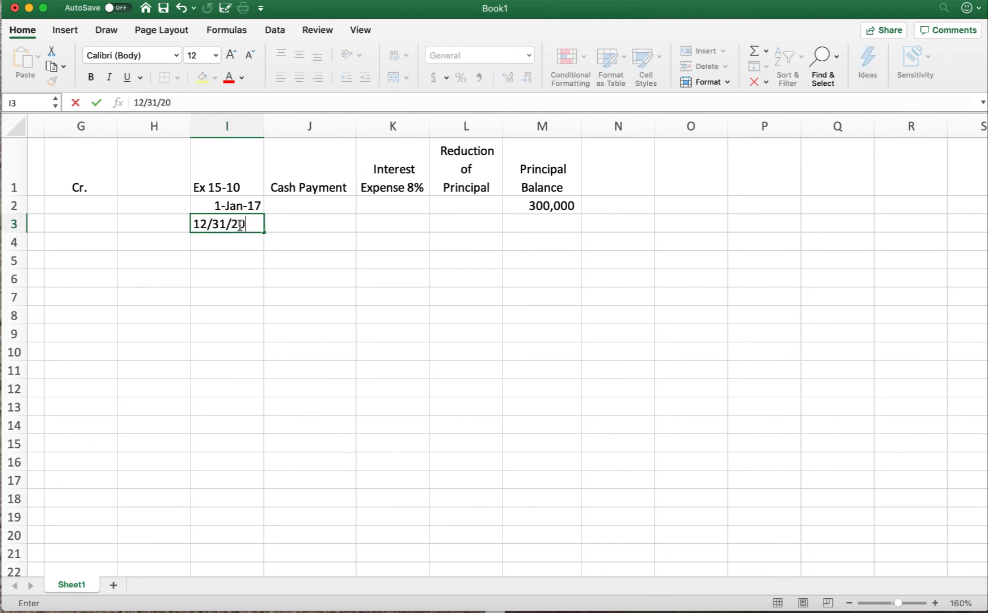
{"action": "type", "text": "7"}
{"action": "key", "text": "BackSpace"}
{"action": "type", "text": "17"}
{"action": "key", "text": "Tab"}
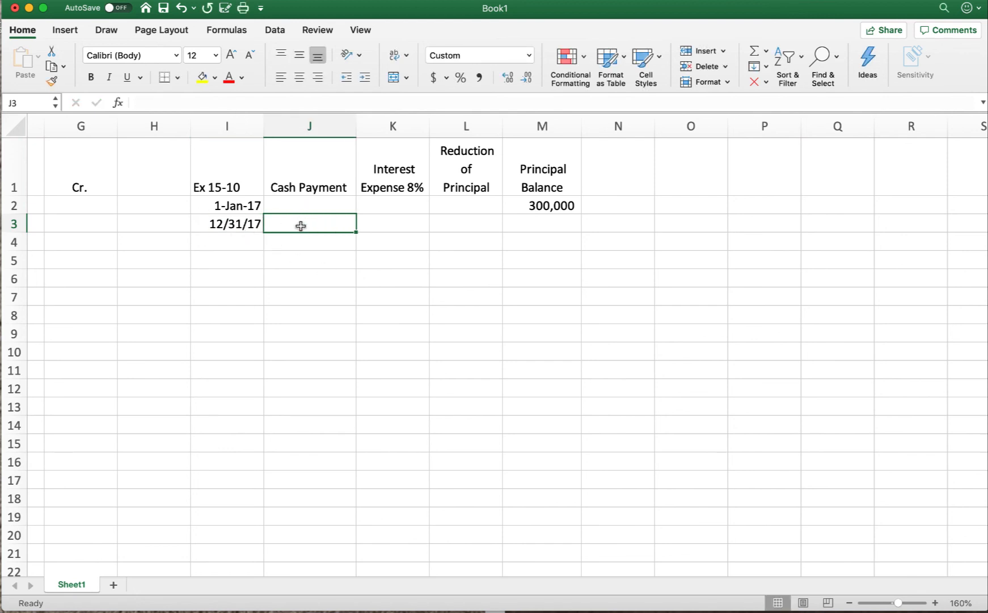
Step: Enter a cash payment of 40,000 in cell J3 for the 12/31/17 row
{"action": "type", "text": "40"}
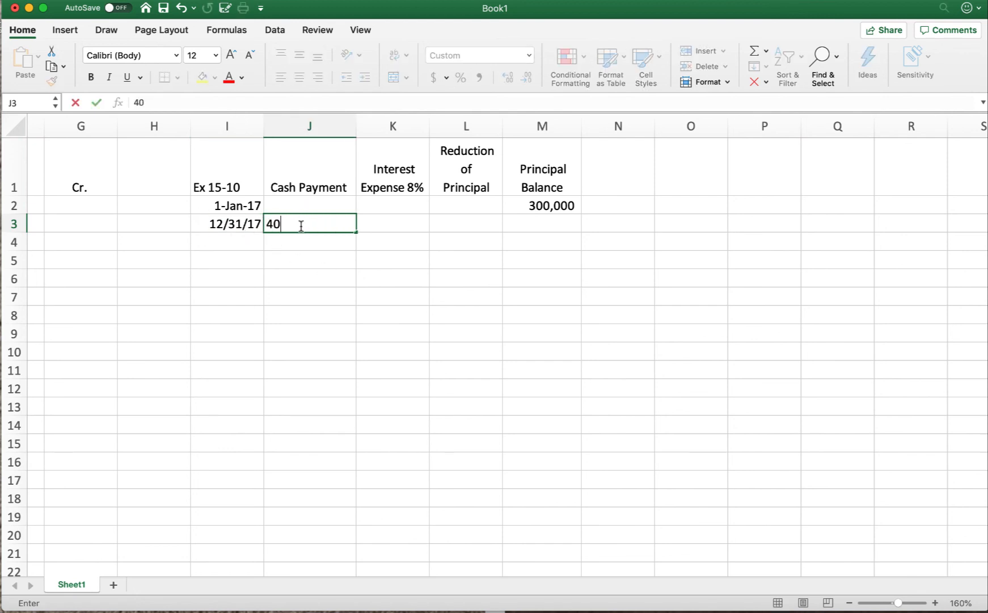
{"action": "type", "text": ",000"}
{"action": "key", "text": "Return"}
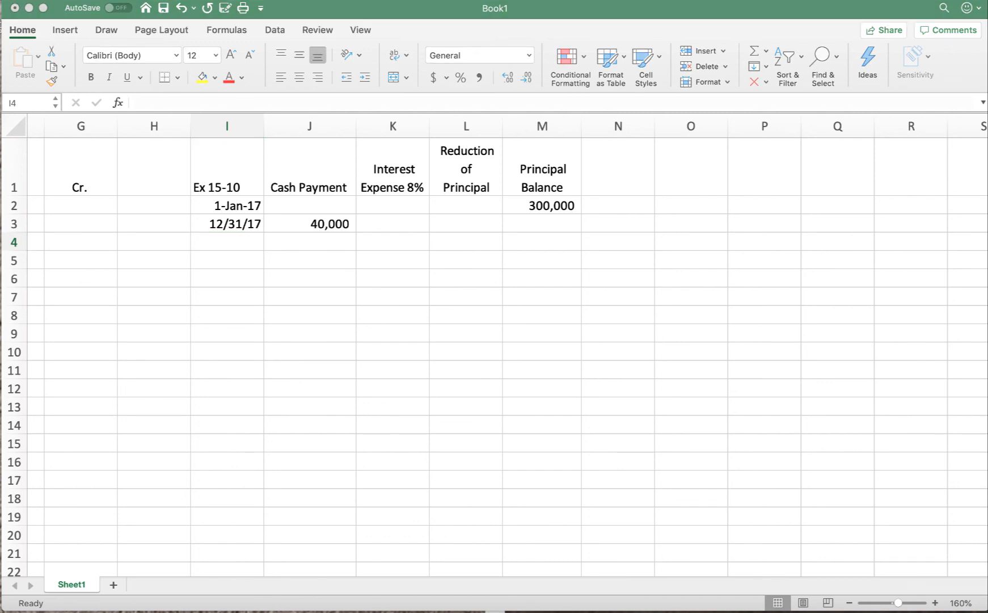
Step: Calculate the first year's interest expense in cell K3 with the formula =M2*.08
{"action": "left_click", "coordinate": [394, 218]}
{"action": "left_click", "coordinate": [393, 220]}
{"action": "type", "text": "="}
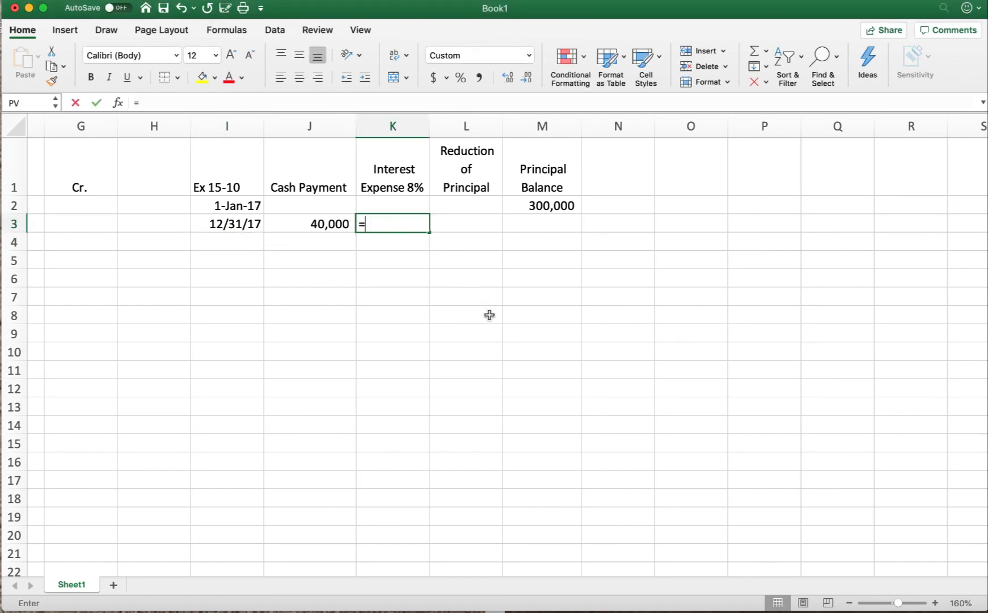
{"action": "left_click", "coordinate": [556, 207]}
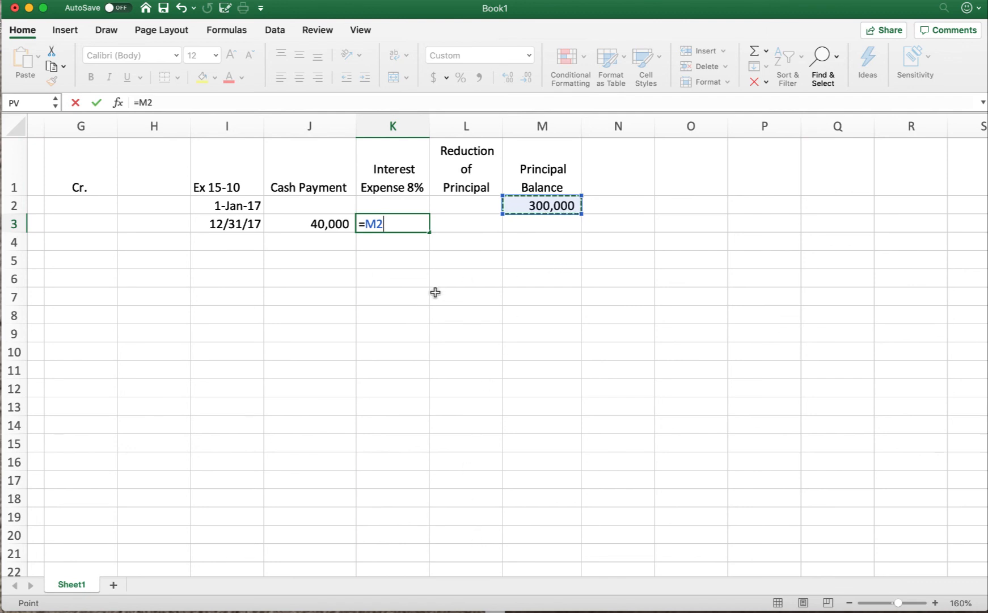
{"action": "type", "text": "*."}
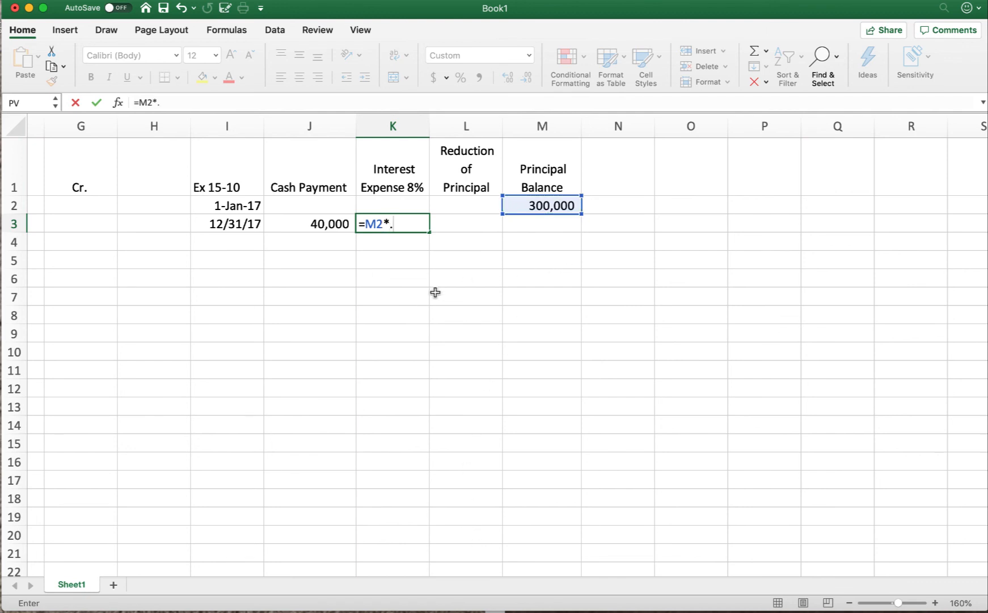
{"action": "type", "text": "08"}
{"action": "key", "text": "Return"}
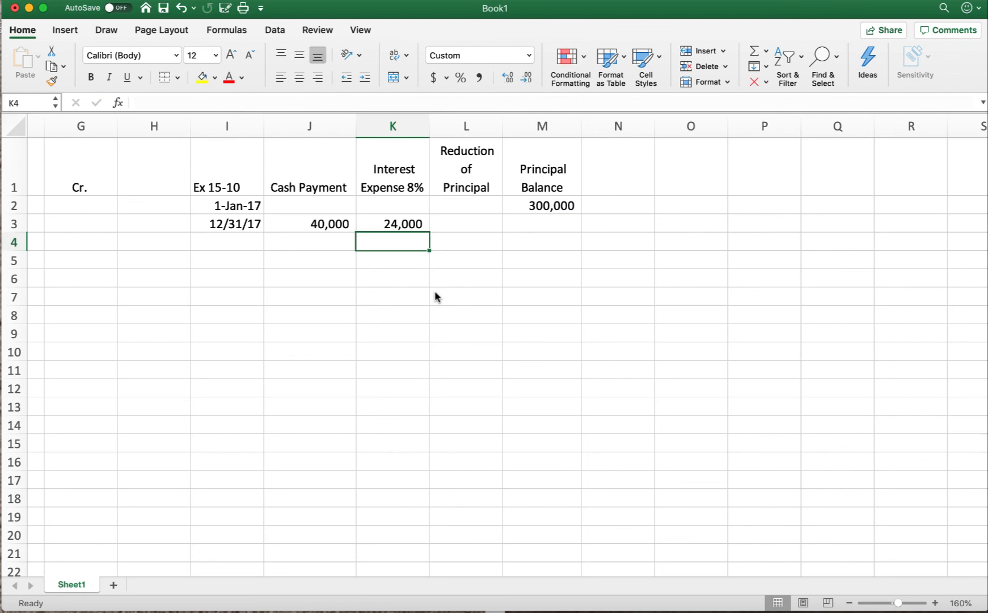
Step: Calculate the reduction of principal in cell L3 with the formula =J3-K3
{"action": "left_click", "coordinate": [462, 225]}
{"action": "type", "text": "="}
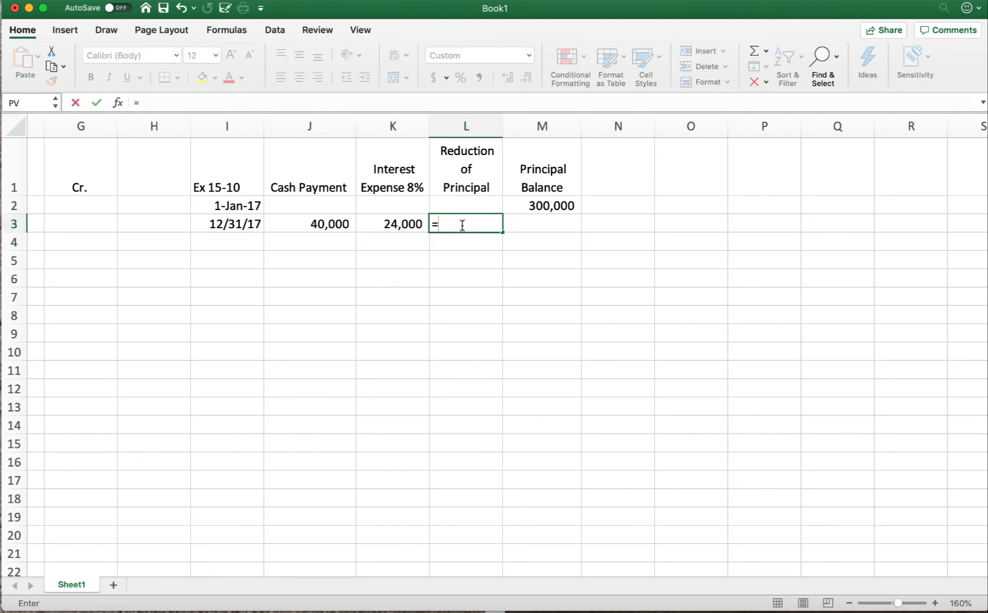
{"action": "left_click", "coordinate": [336, 223]}
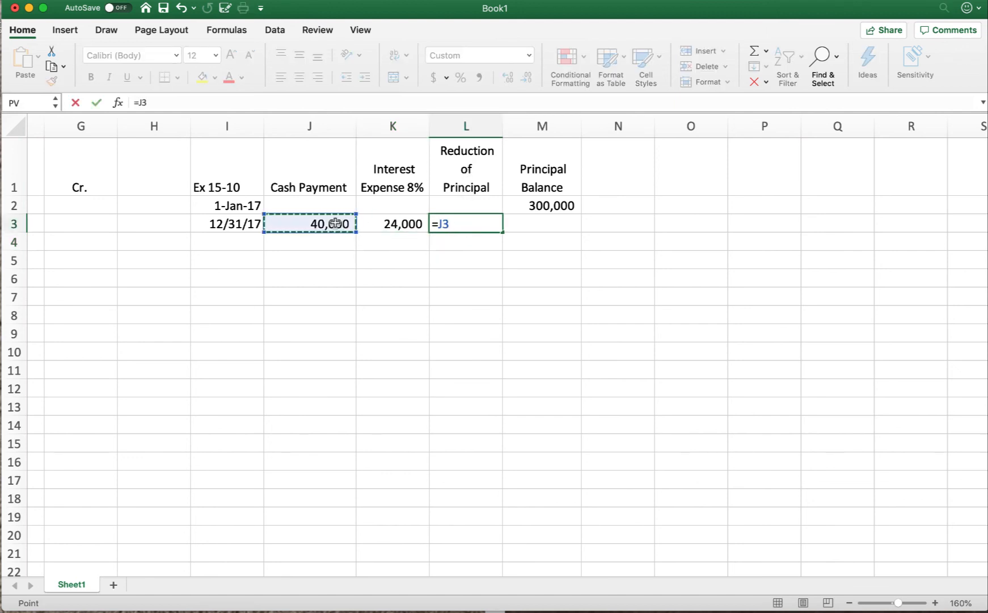
{"action": "type", "text": "-"}
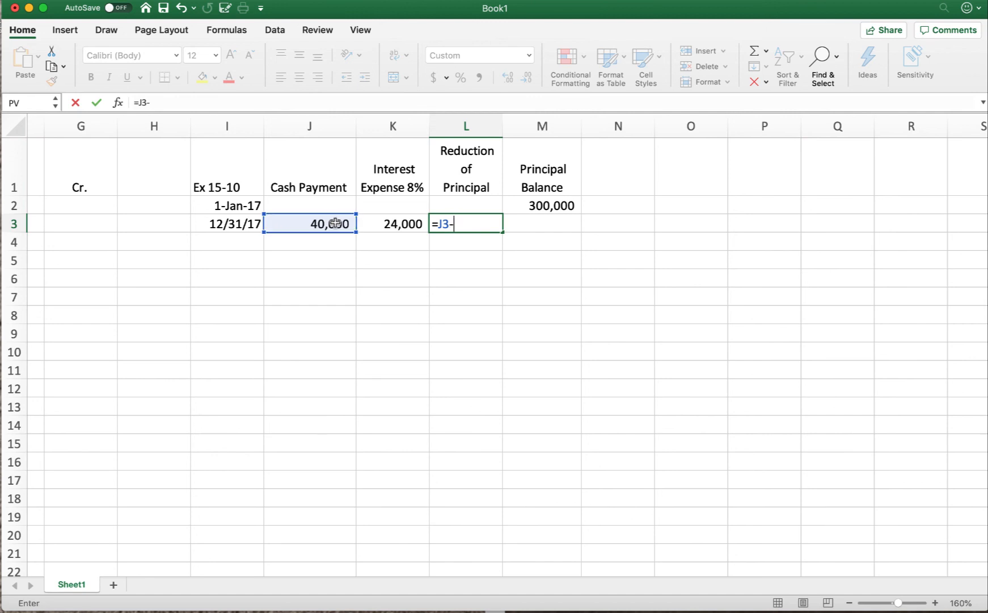
{"action": "left_click", "coordinate": [397, 223]}
{"action": "key", "text": "Return"}
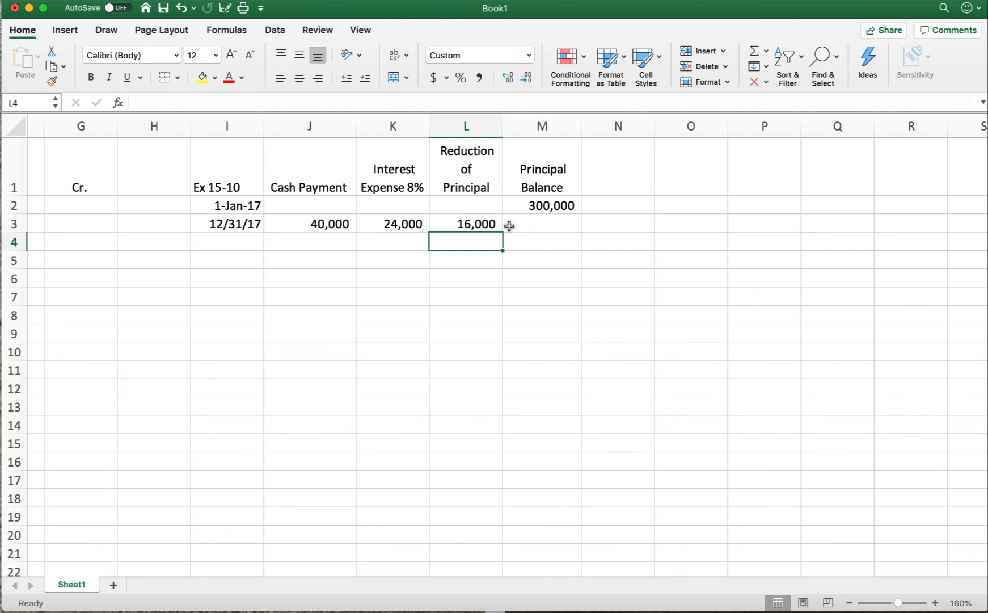
Step: Calculate the new principal balance in cell M3 with the formula =M2-L3
{"action": "left_click", "coordinate": [544, 223]}
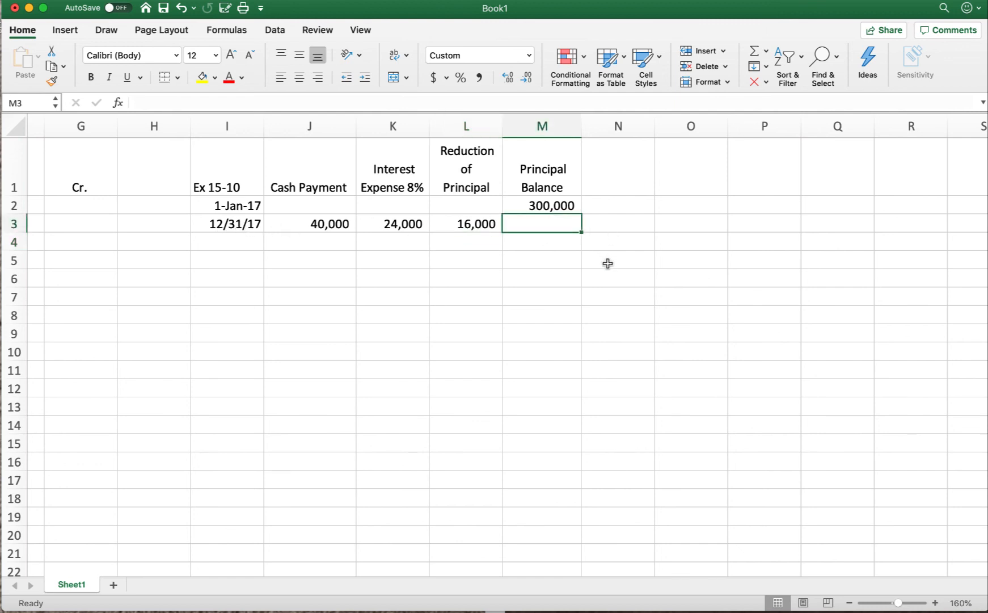
{"action": "type", "text": "="}
{"action": "left_click", "coordinate": [547, 207]}
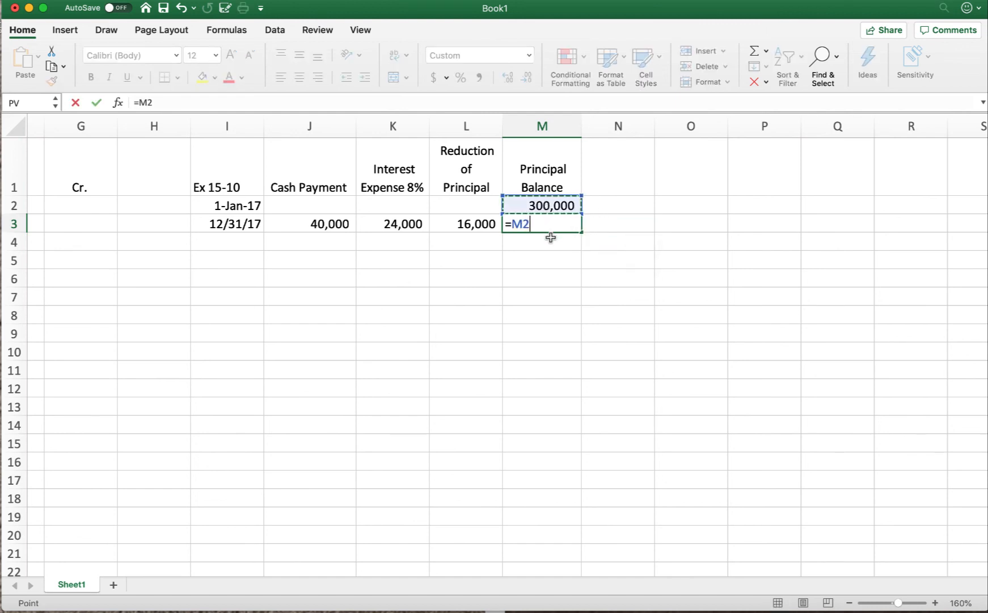
{"action": "type", "text": "-"}
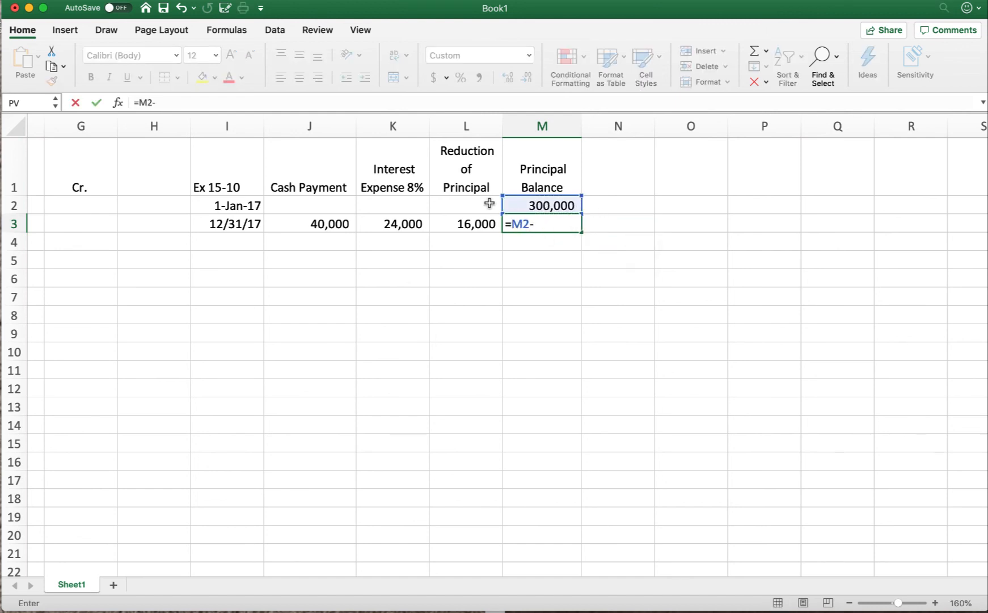
{"action": "left_click", "coordinate": [478, 229]}
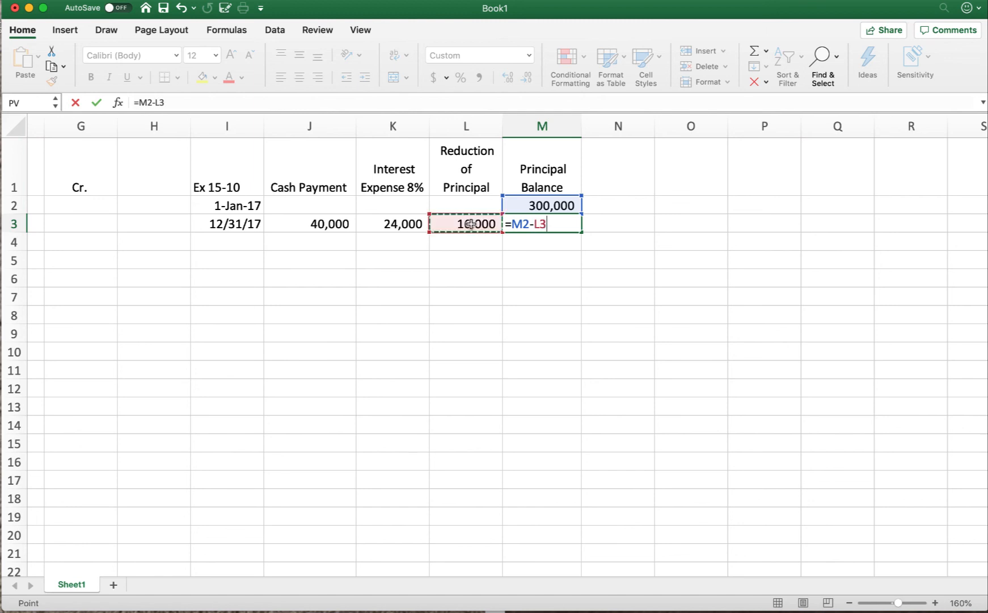
{"action": "key", "text": "Return"}
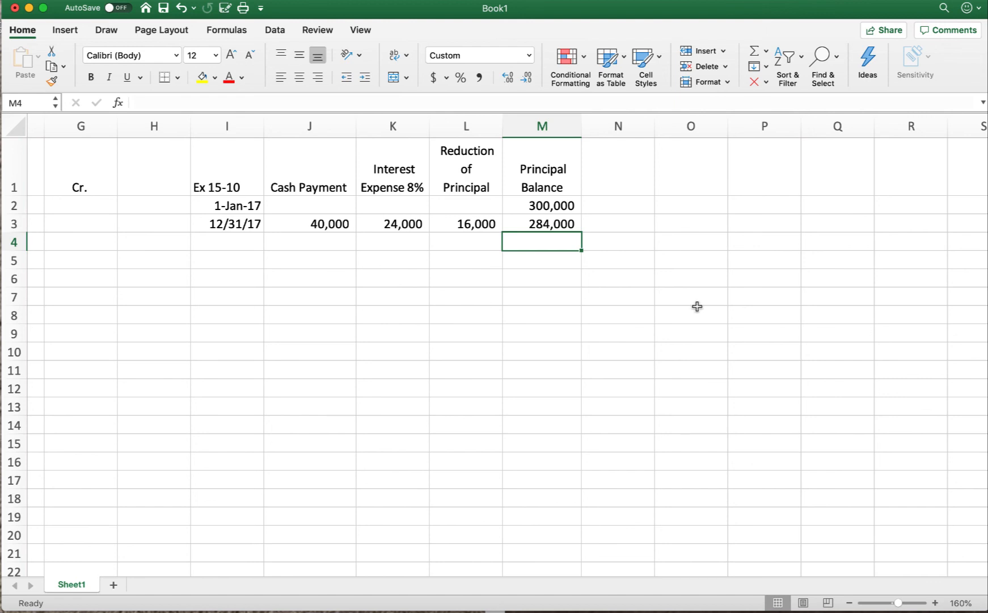
Step: Add a row dated 12/31/2018 in cell I4 with a cash payment of 40,000 in J4
{"action": "left_click", "coordinate": [225, 247]}
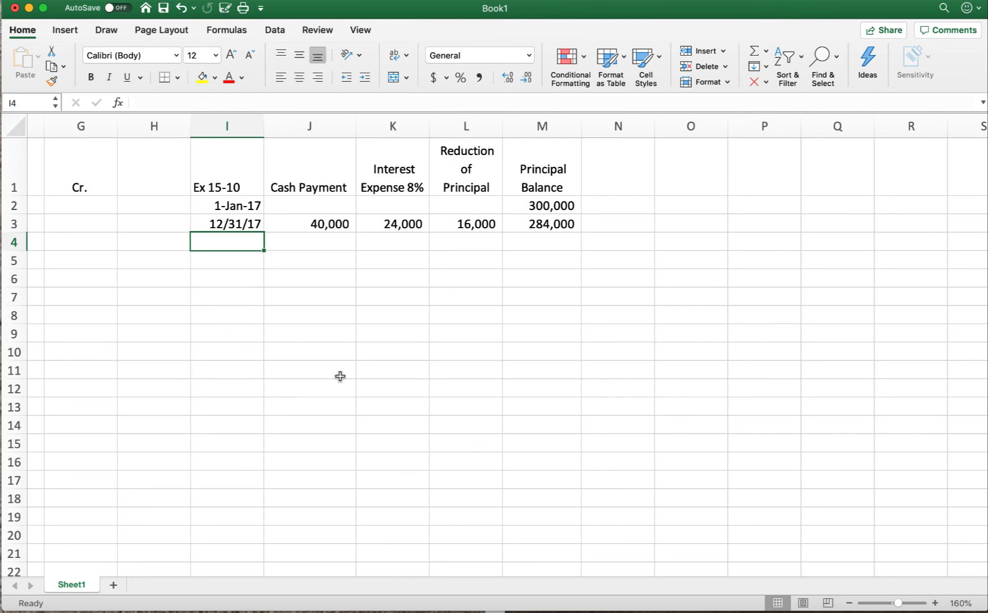
{"action": "type", "text": "12/31"}
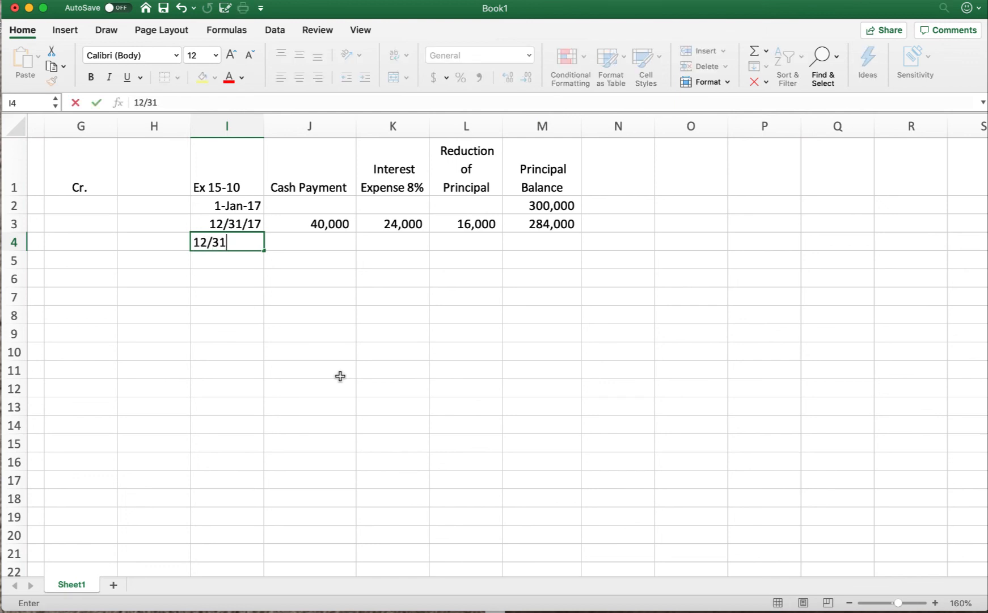
{"action": "type", "text": "/2018"}
{"action": "key", "text": "Tab"}
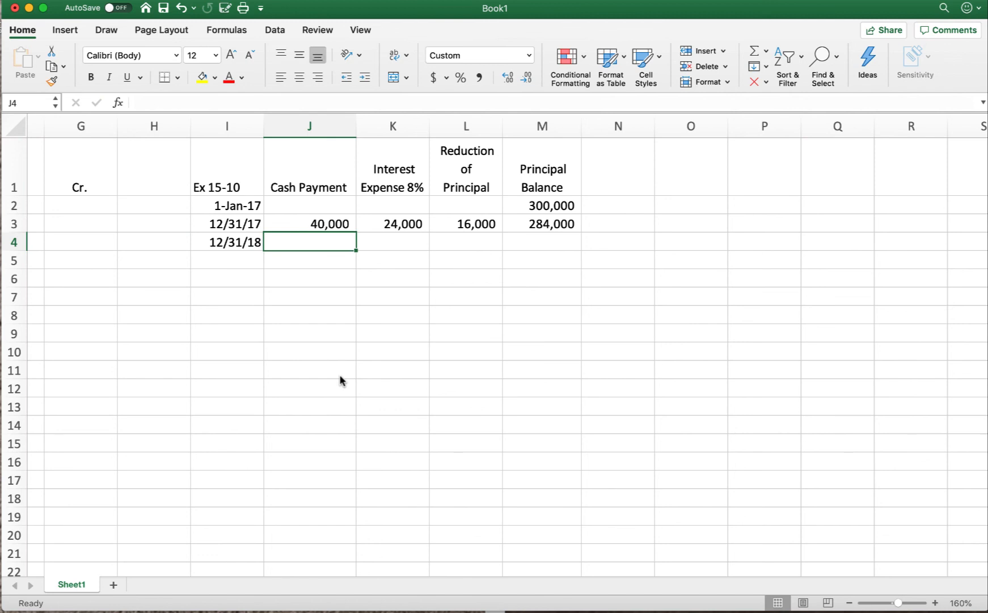
{"action": "type", "text": "40000"}
{"action": "key", "text": "Return"}
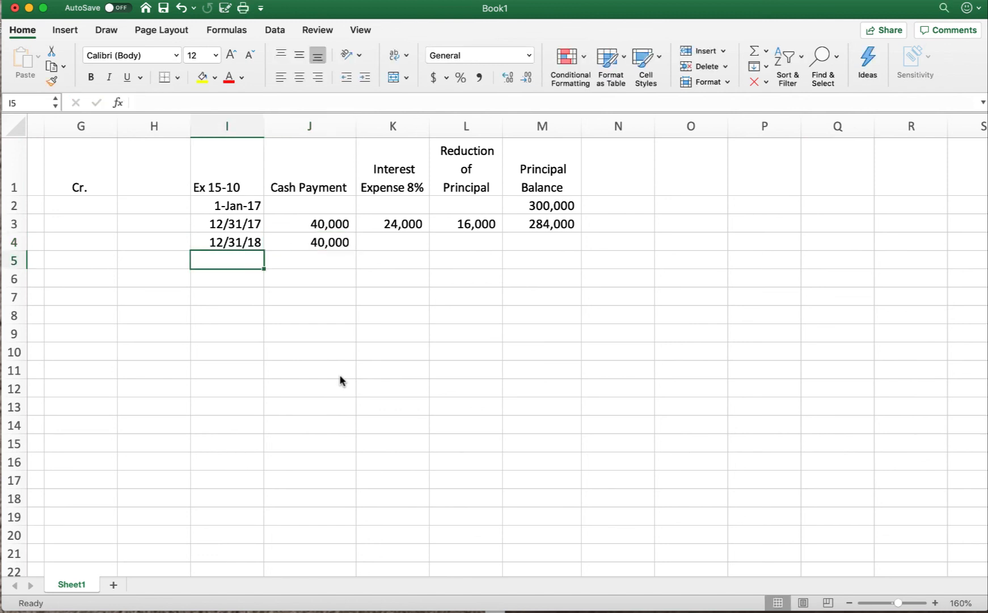
Step: Calculate the second year's interest expense in cell K4 with the formula =M3*.08
{"action": "left_click", "coordinate": [404, 250]}
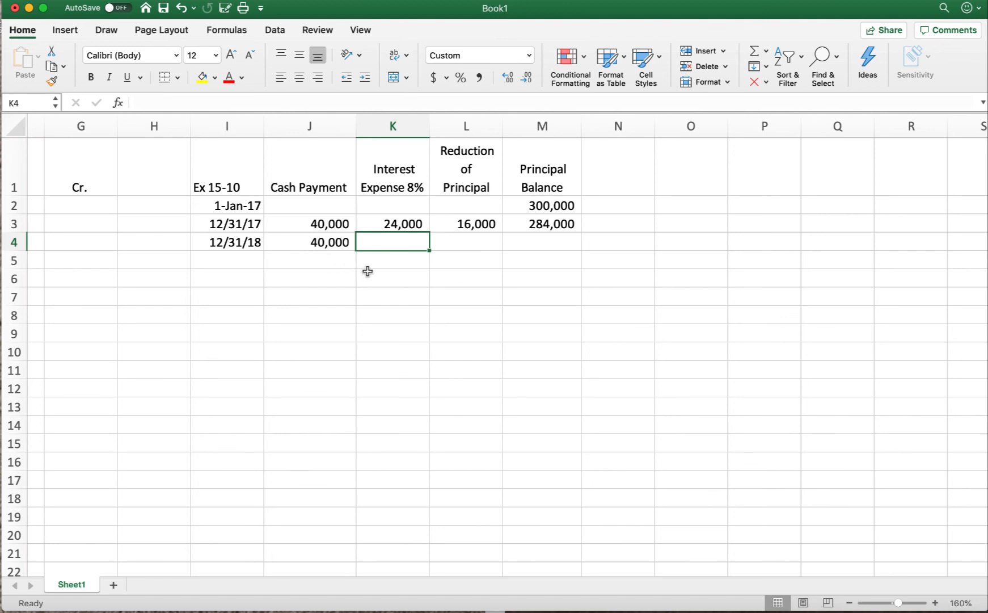
{"action": "type", "text": "="}
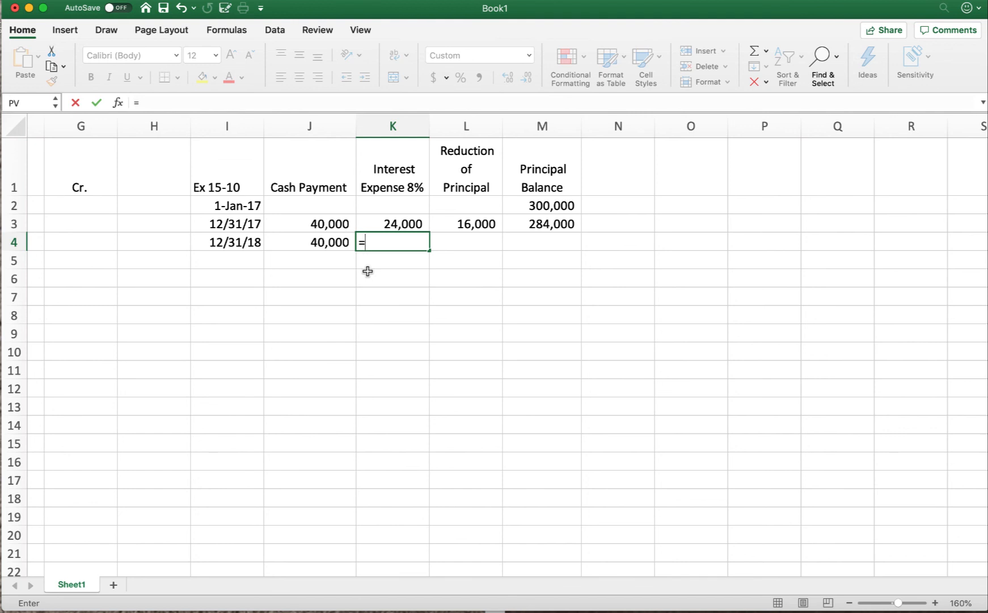
{"action": "left_click", "coordinate": [512, 227]}
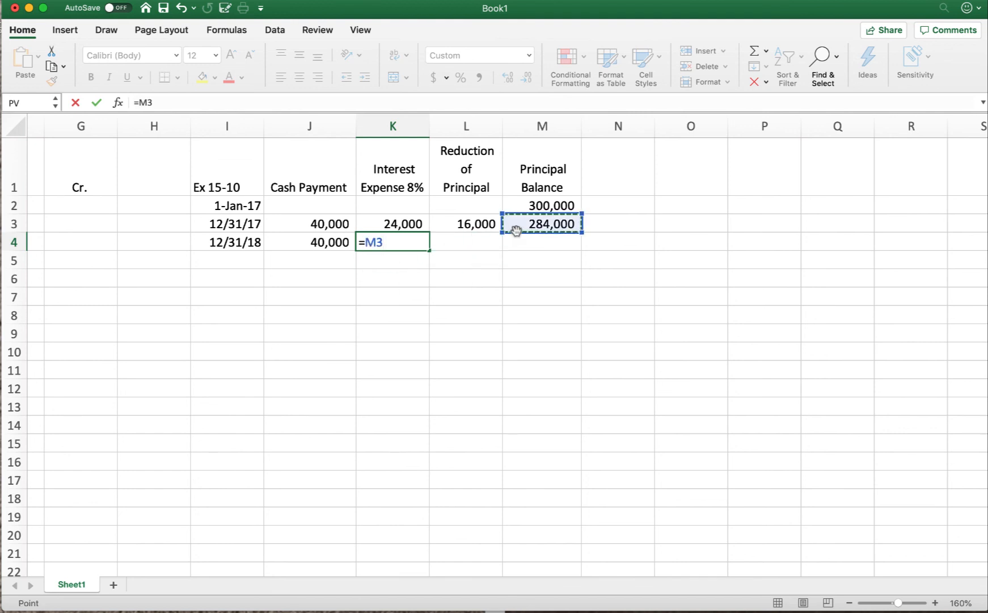
{"action": "type", "text": "*"}
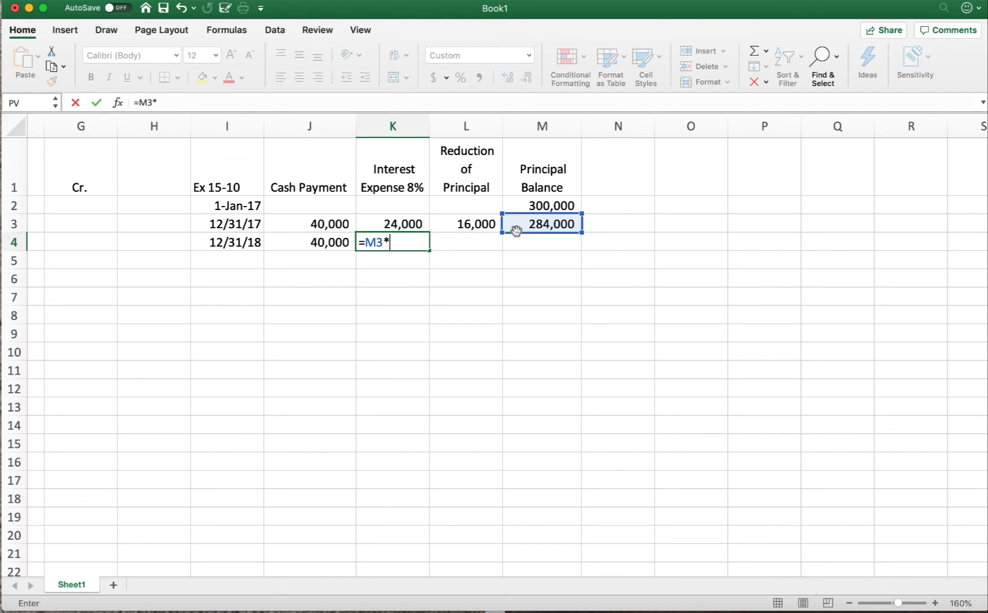
{"action": "type", "text": ".08"}
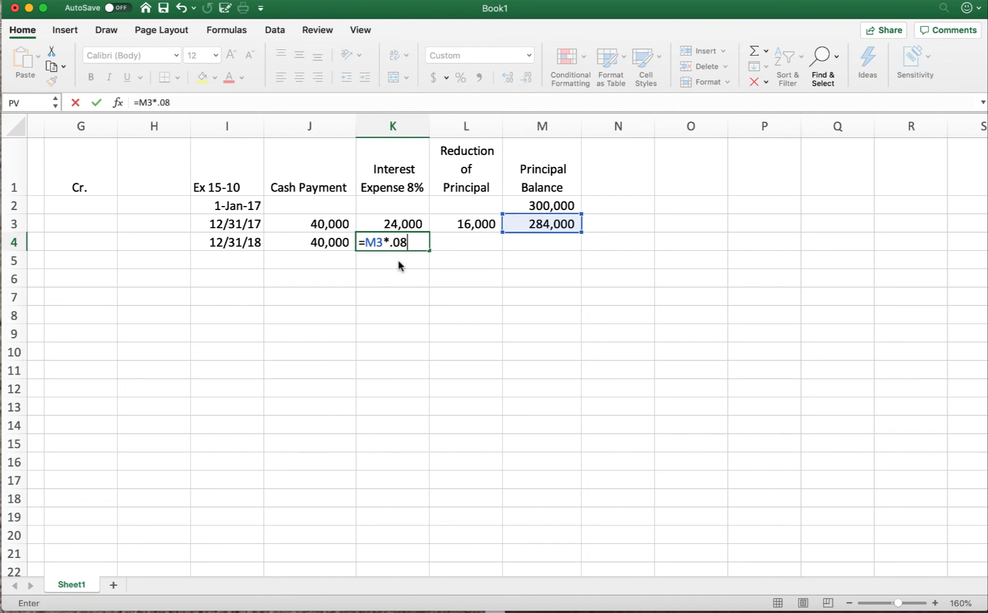
{"action": "key", "text": "Return"}
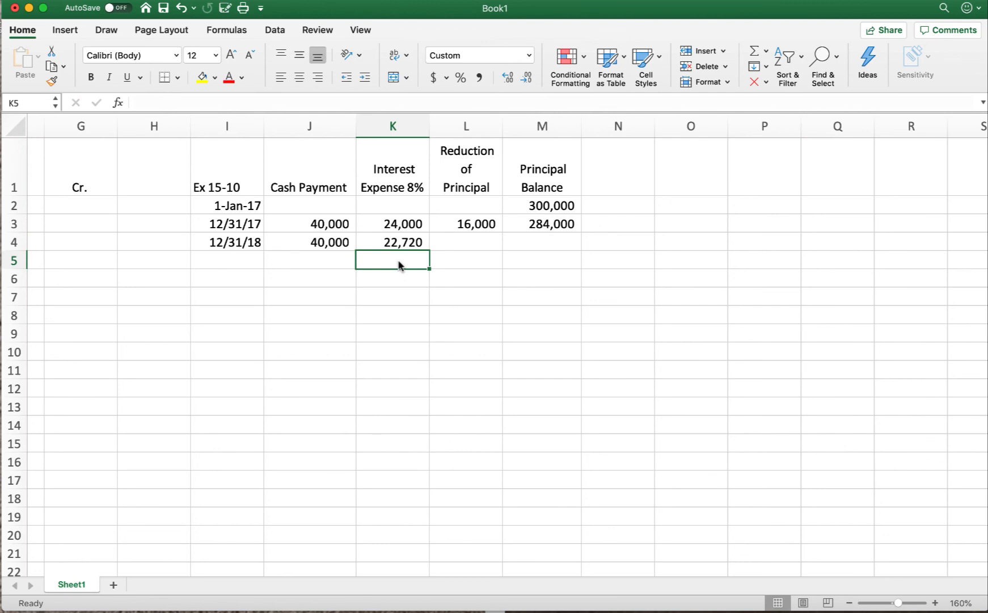
Step: Calculate the second year's reduction of principal in cell L4 with the formula =J4-K4
{"action": "left_click", "coordinate": [463, 244]}
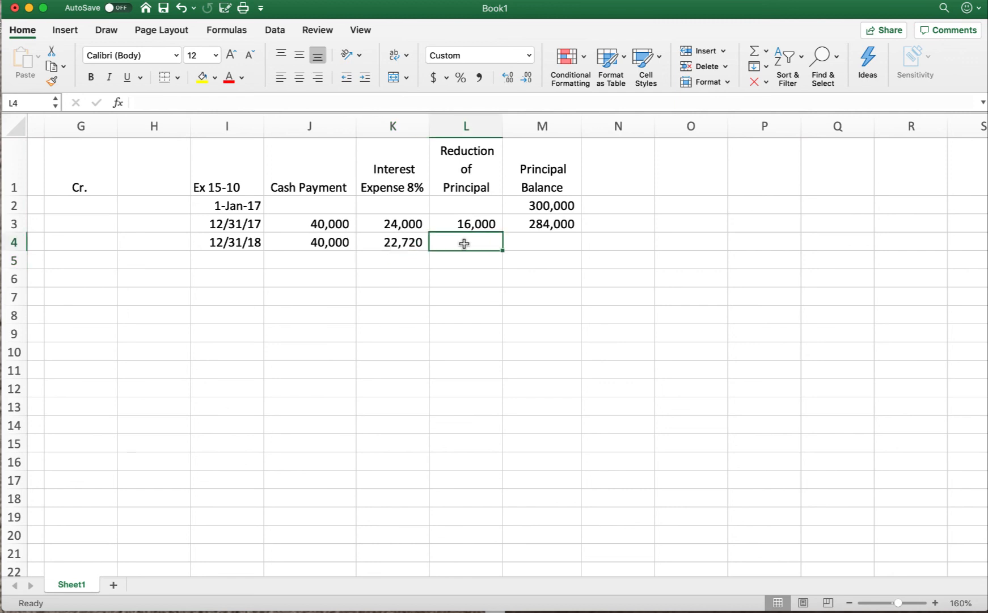
{"action": "type", "text": "="}
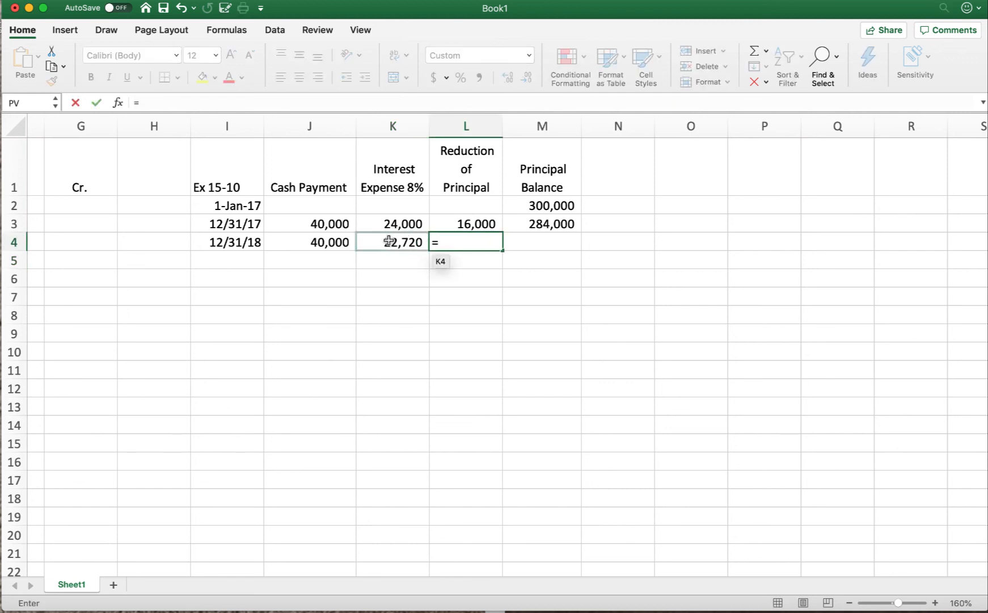
{"action": "left_click", "coordinate": [333, 239]}
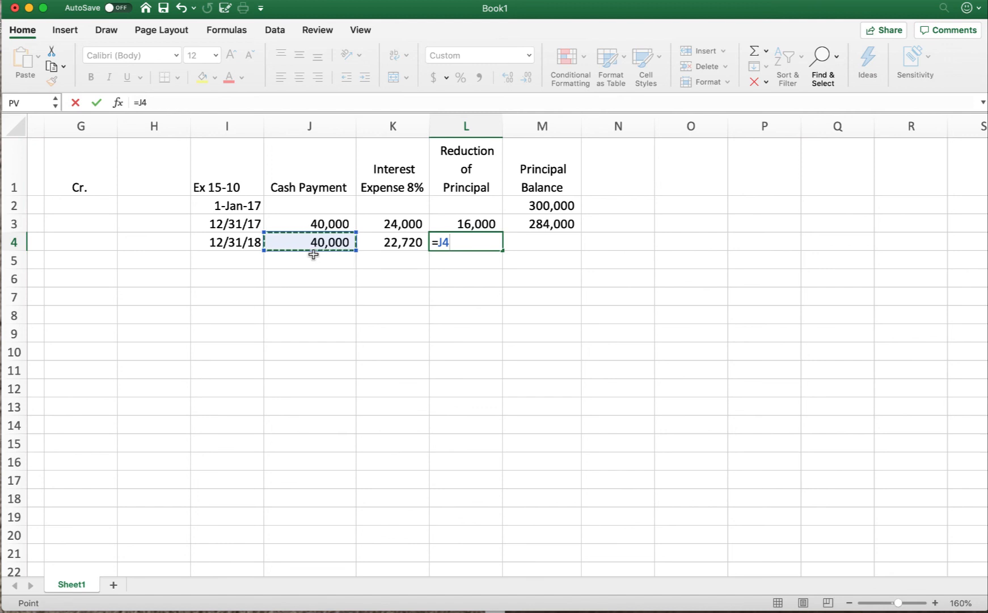
{"action": "type", "text": "-"}
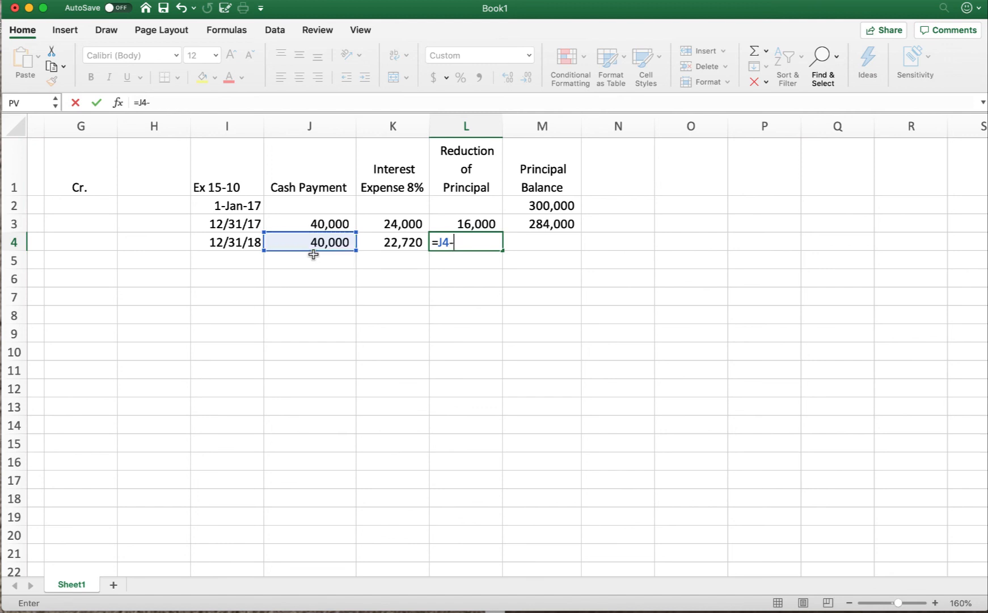
{"action": "left_click", "coordinate": [387, 243]}
{"action": "key", "text": "Return"}
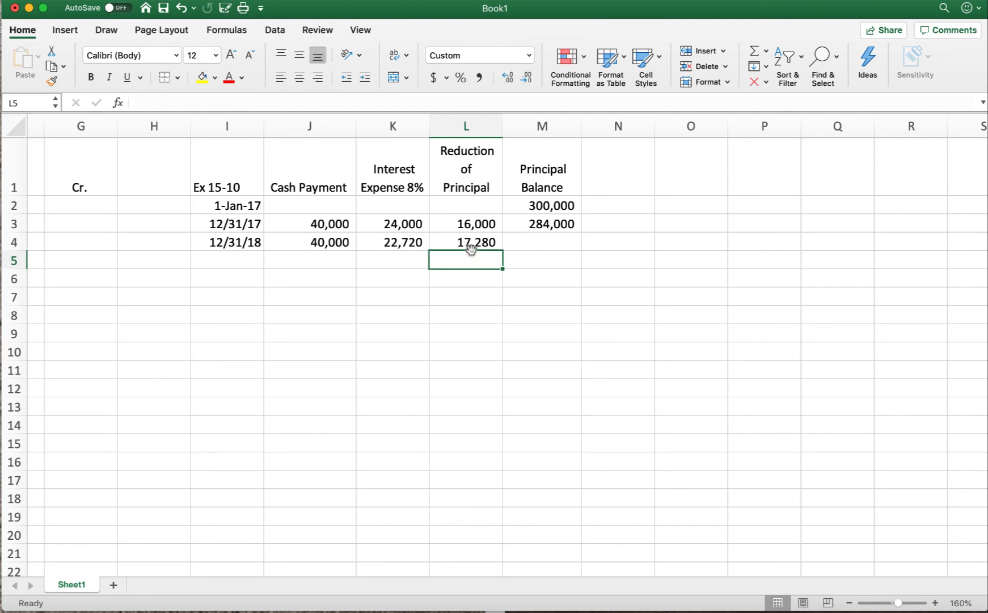
Step: Calculate the second year's principal balance in cell M4 with the formula =M3-L4
{"action": "left_click", "coordinate": [528, 245]}
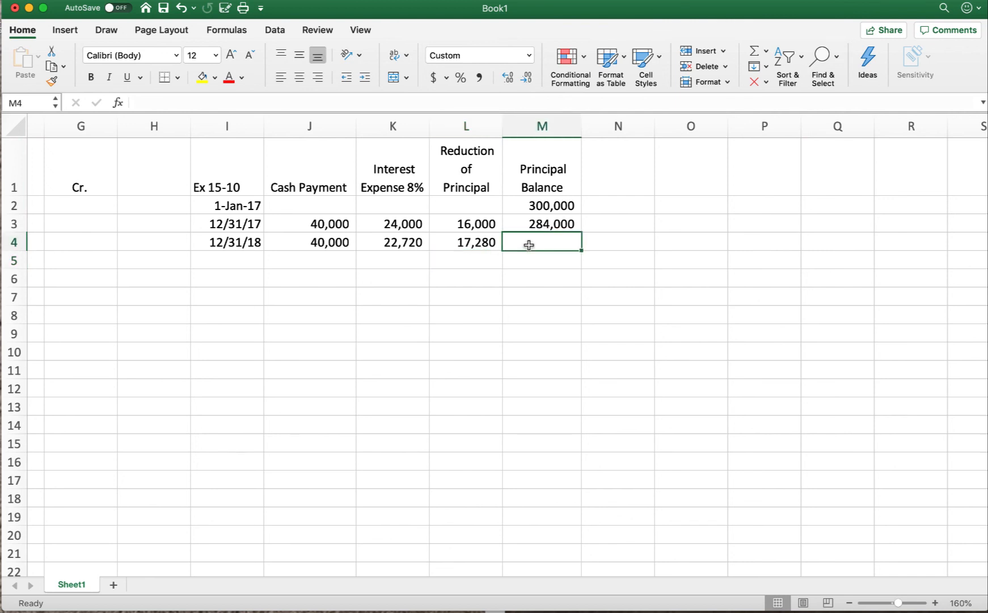
{"action": "type", "text": "="}
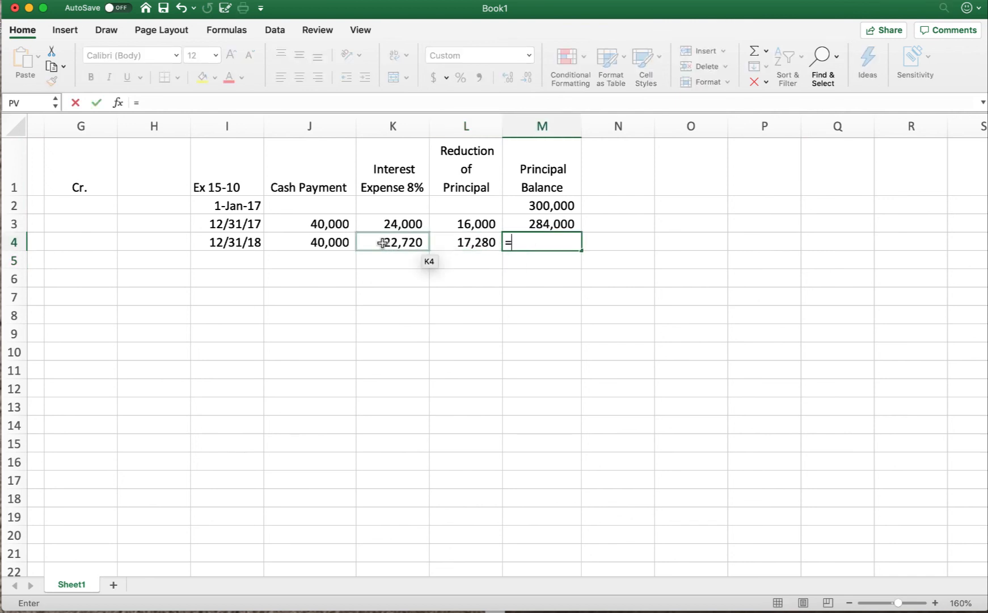
{"action": "left_click", "coordinate": [538, 225]}
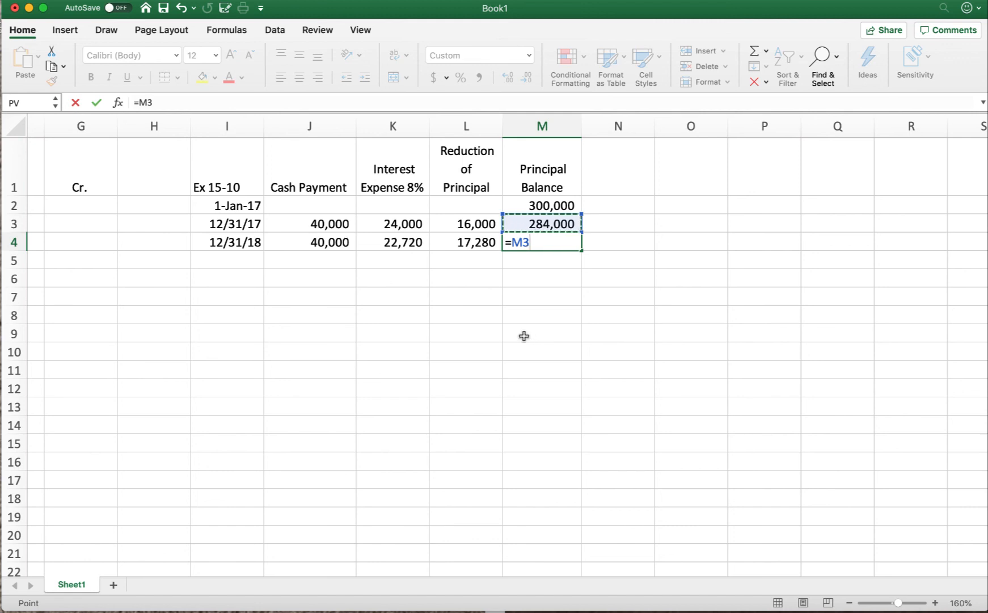
{"action": "type", "text": "-"}
{"action": "left_click", "coordinate": [461, 246]}
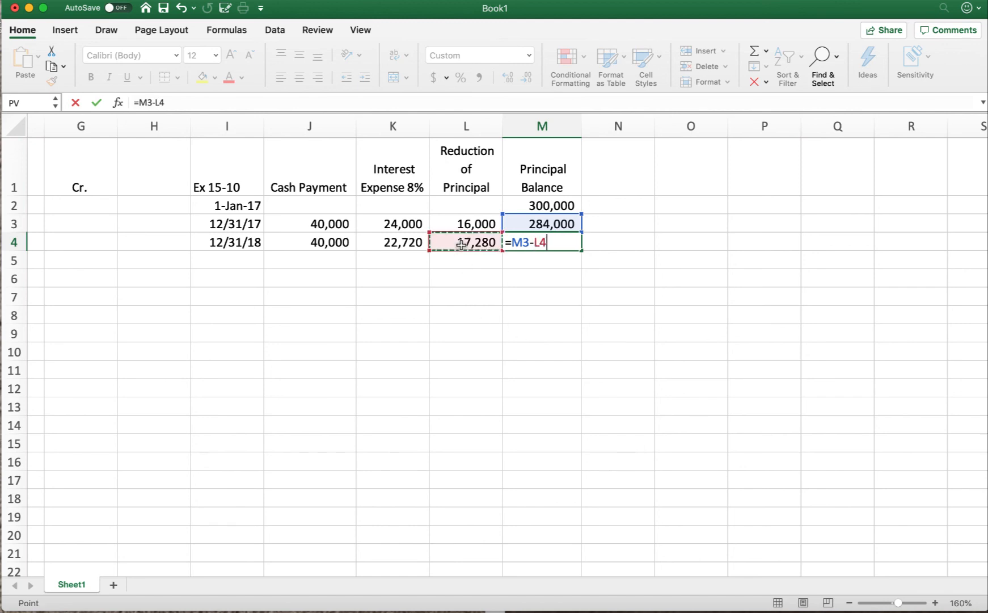
{"action": "key", "text": "Return"}
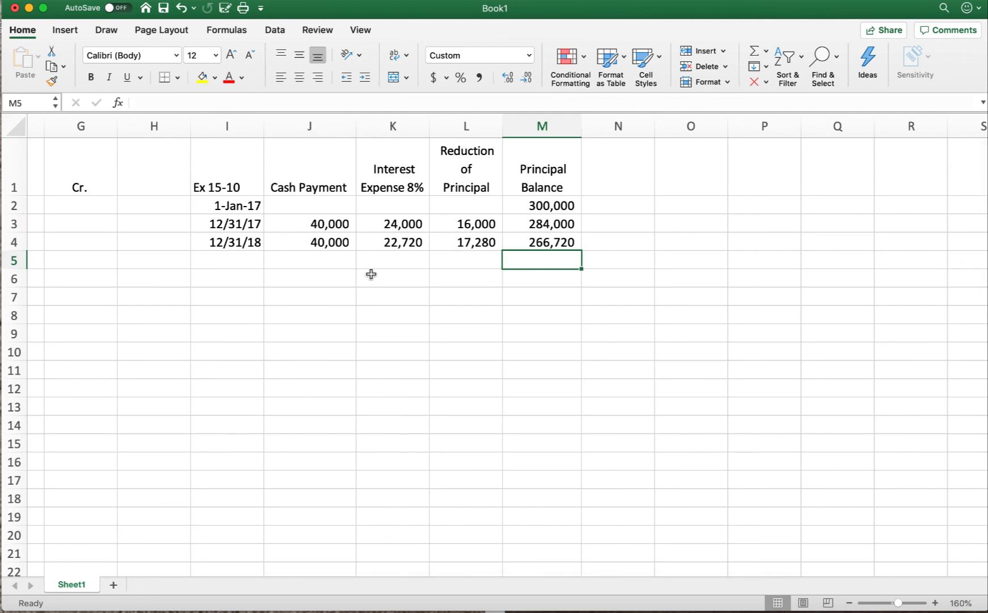
Step: Start journal entry A. in row 2 by debiting Cash for 300,000
{"action": "scroll", "coordinate": [295, 261], "scroll_direction": "left", "scroll_amount": 10}
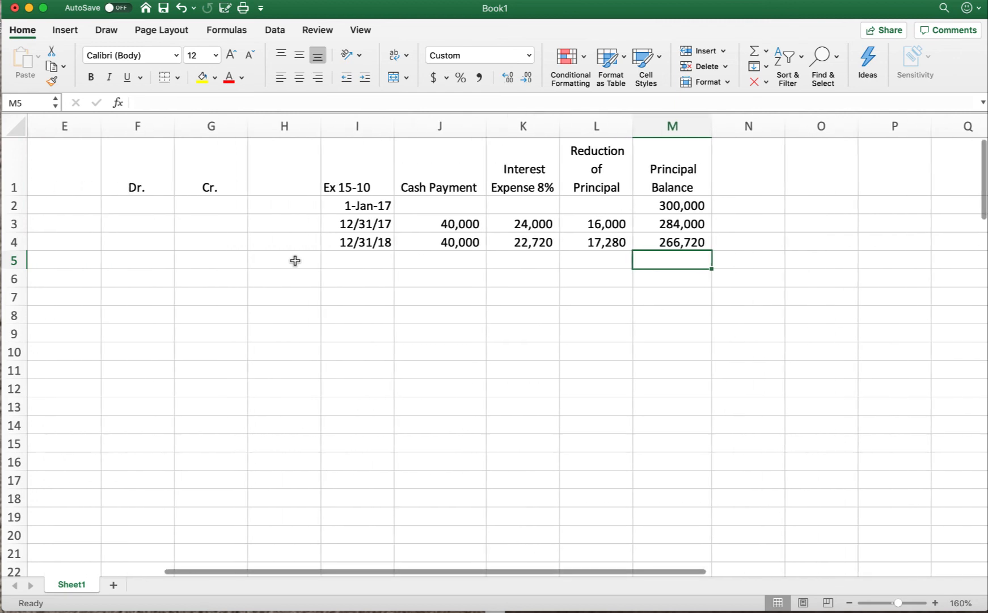
{"action": "scroll", "coordinate": [295, 260], "scroll_direction": "left", "scroll_amount": 2}
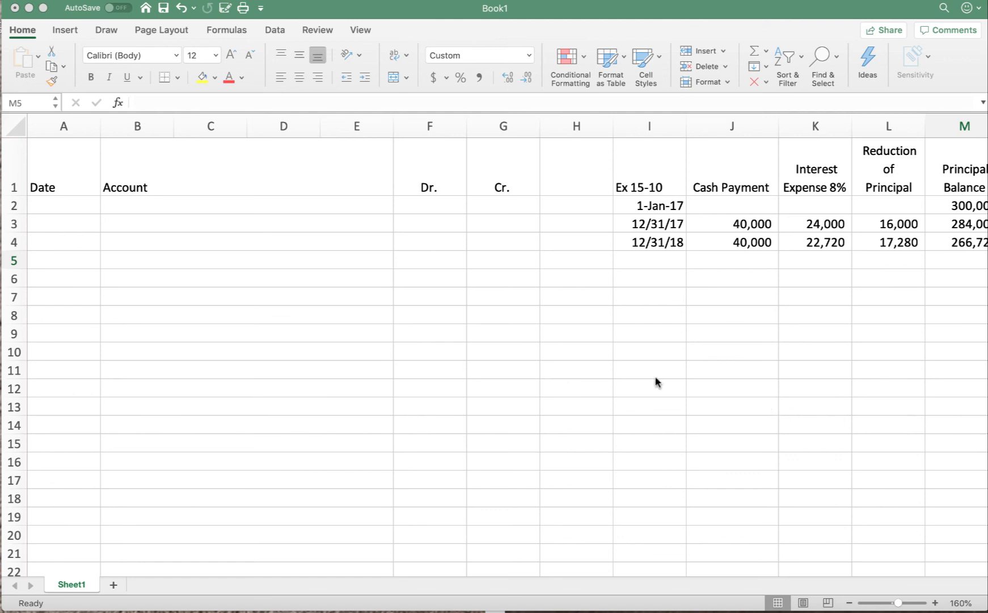
{"action": "left_click", "coordinate": [48, 204]}
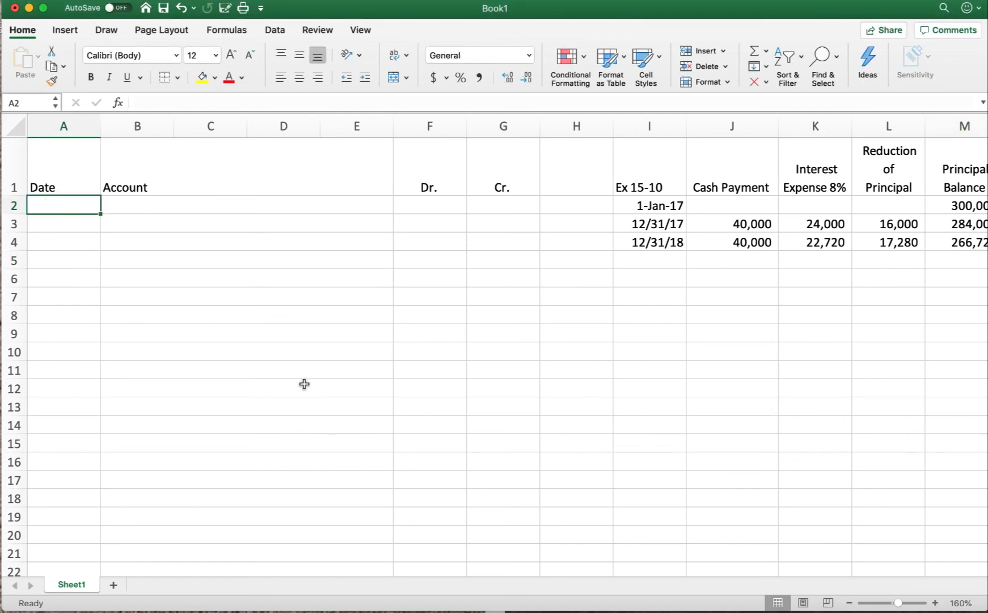
{"action": "type", "text": "A."}
{"action": "key", "text": "Tab"}
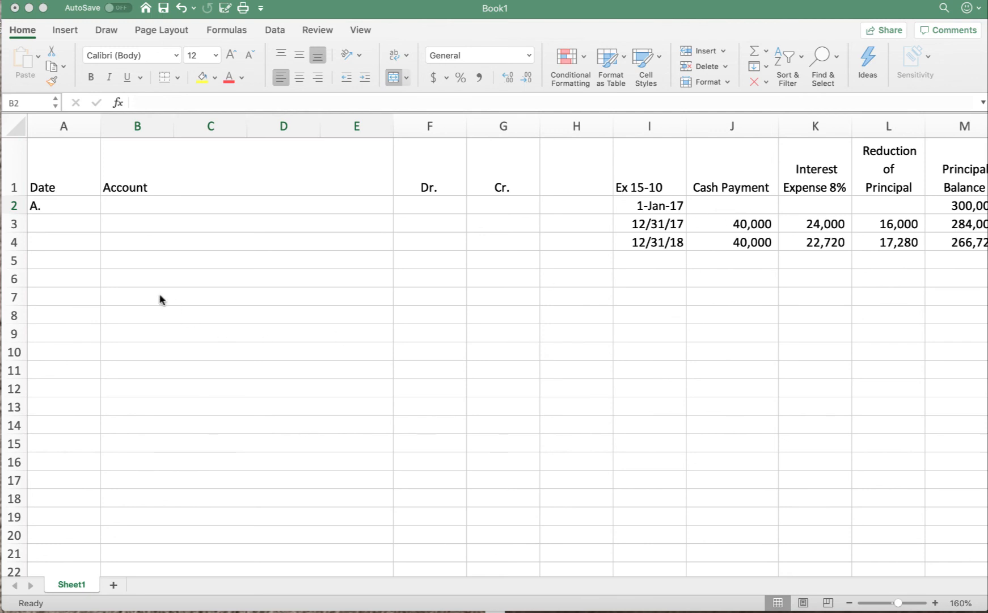
{"action": "left_click", "coordinate": [112, 207]}
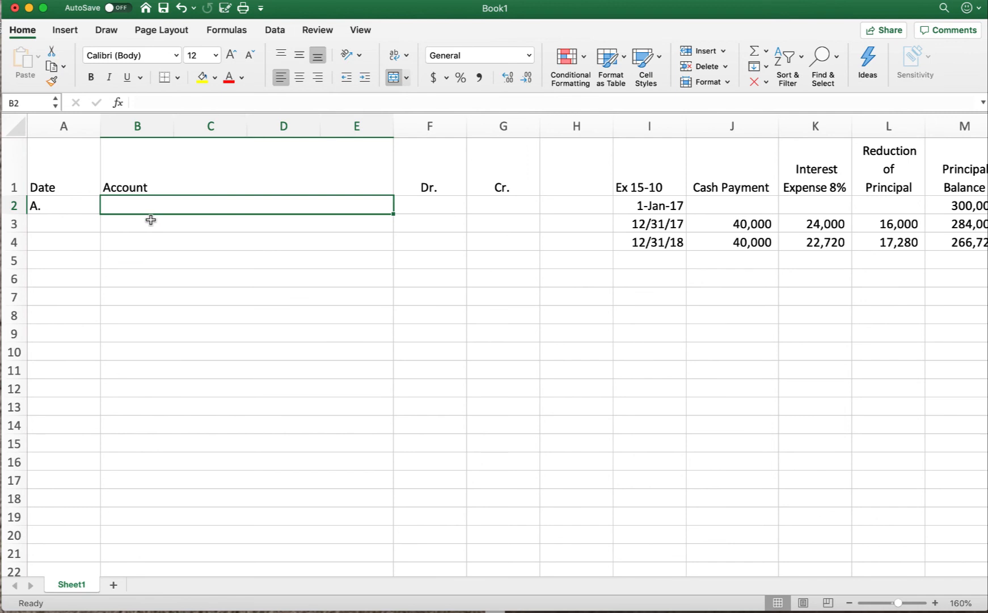
{"action": "type", "text": "Cash"}
{"action": "key", "text": "Tab"}
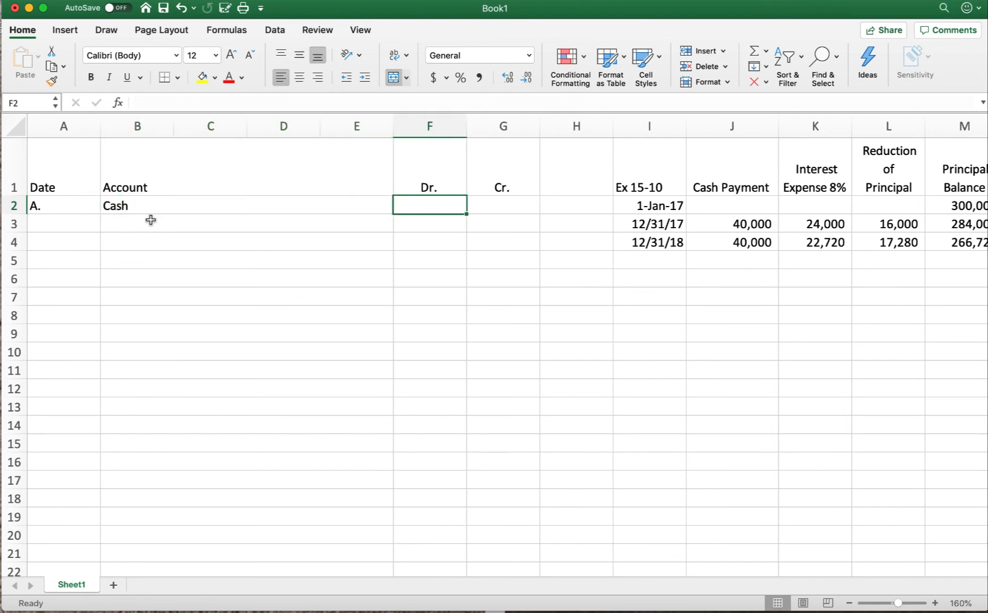
{"action": "type", "text": "300"}
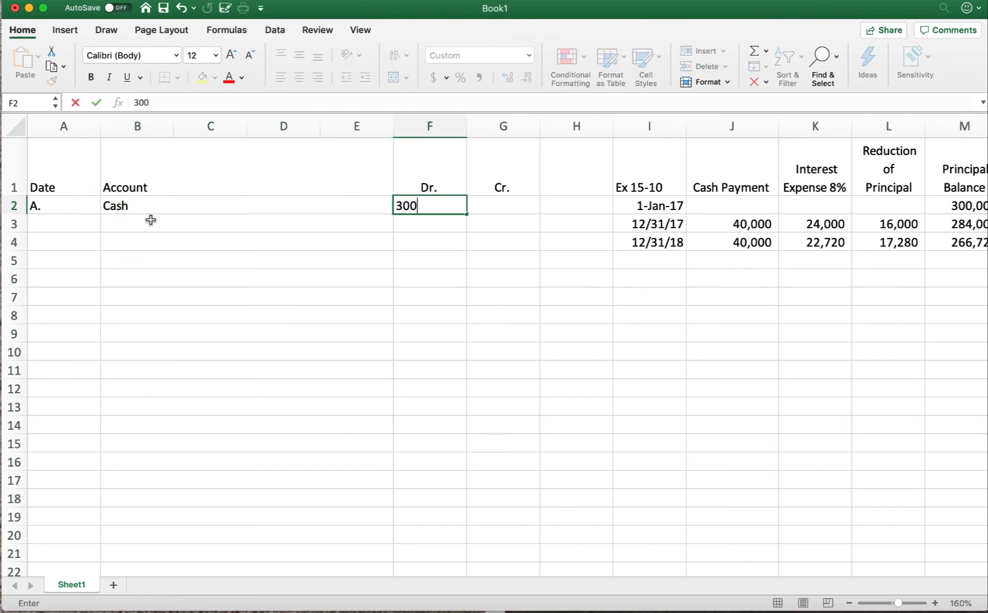
{"action": "type", "text": ",000"}
{"action": "key", "text": "Return"}
Step: Credit an indented Mortgage Payable account for 300,000 in row 3 of the journal
{"action": "left_click", "coordinate": [151, 220]}
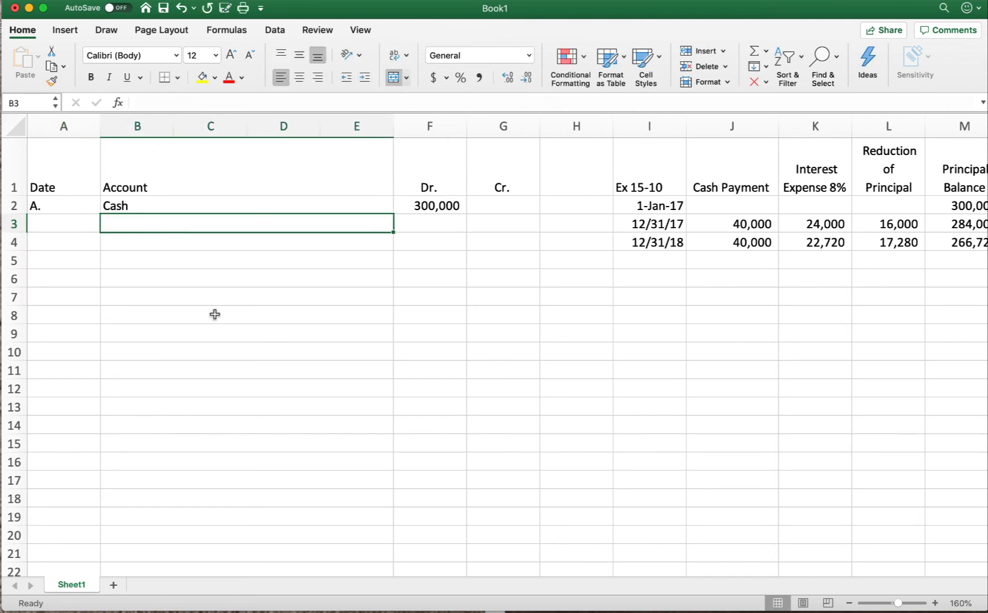
{"action": "type", "text": "Mortgage "}
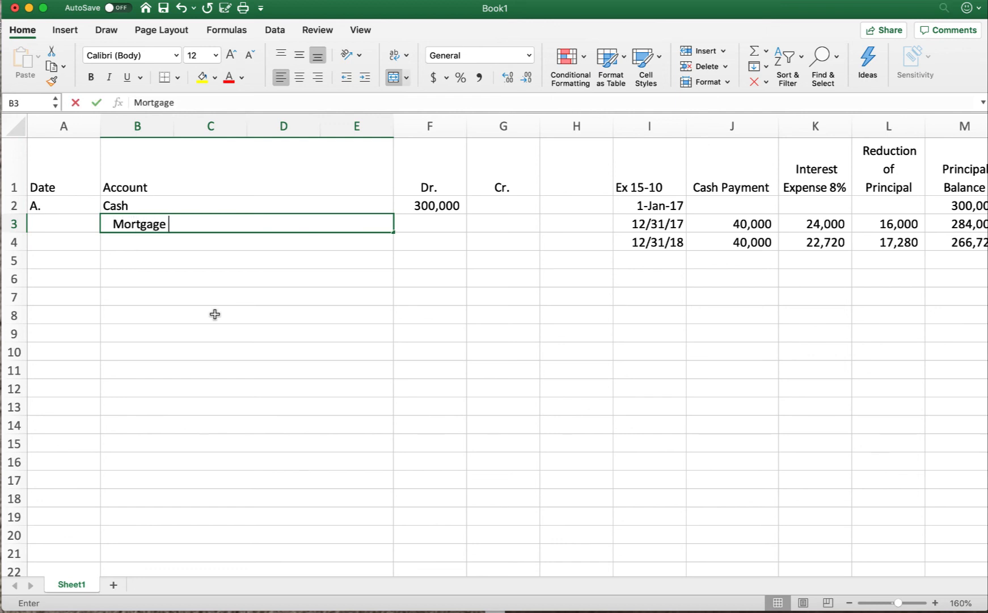
{"action": "type", "text": "Payable"}
{"action": "key", "text": "Tab"}
{"action": "key", "text": "Tab"}
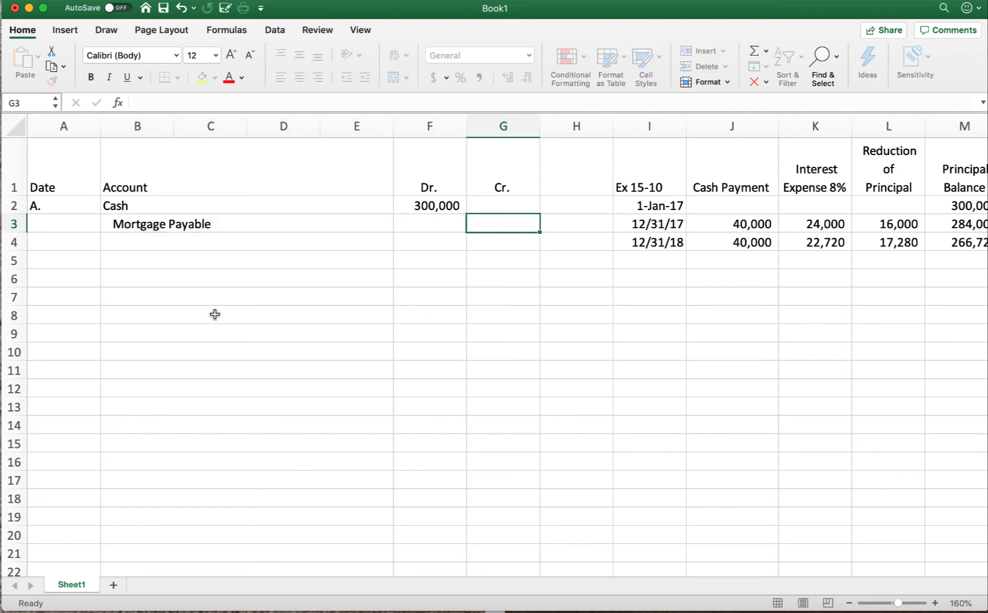
{"action": "type", "text": "300,000"}
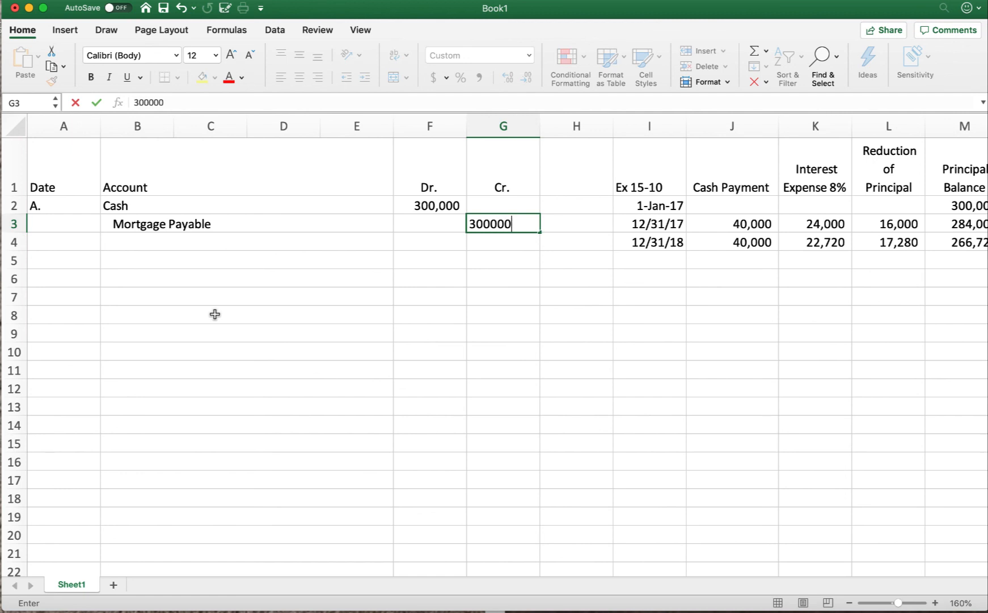
{"action": "key", "text": "Return"}
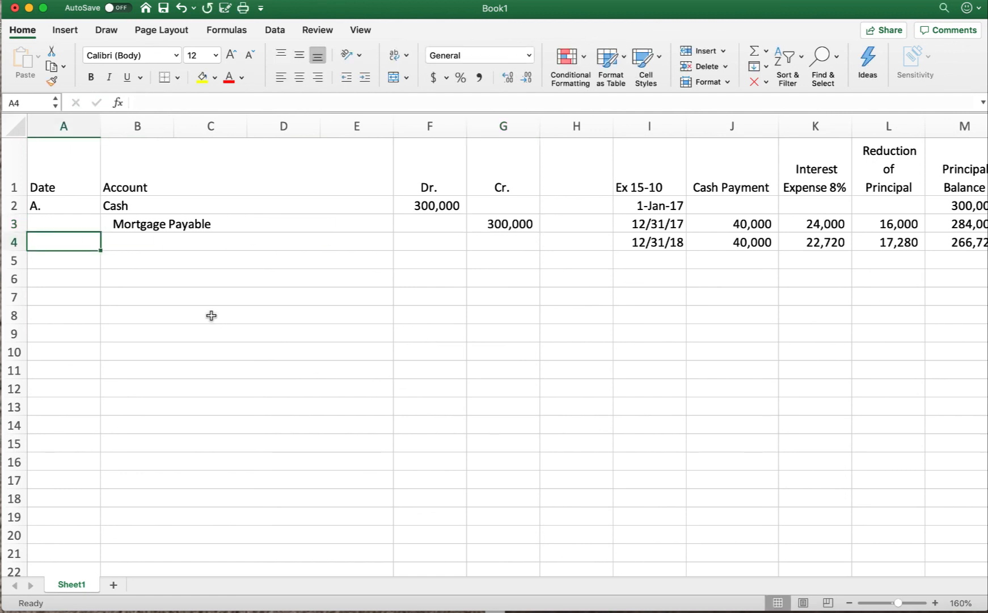
Step: Date the next journal entry 12/31/2017 in cell A5
{"action": "left_click", "coordinate": [75, 257]}
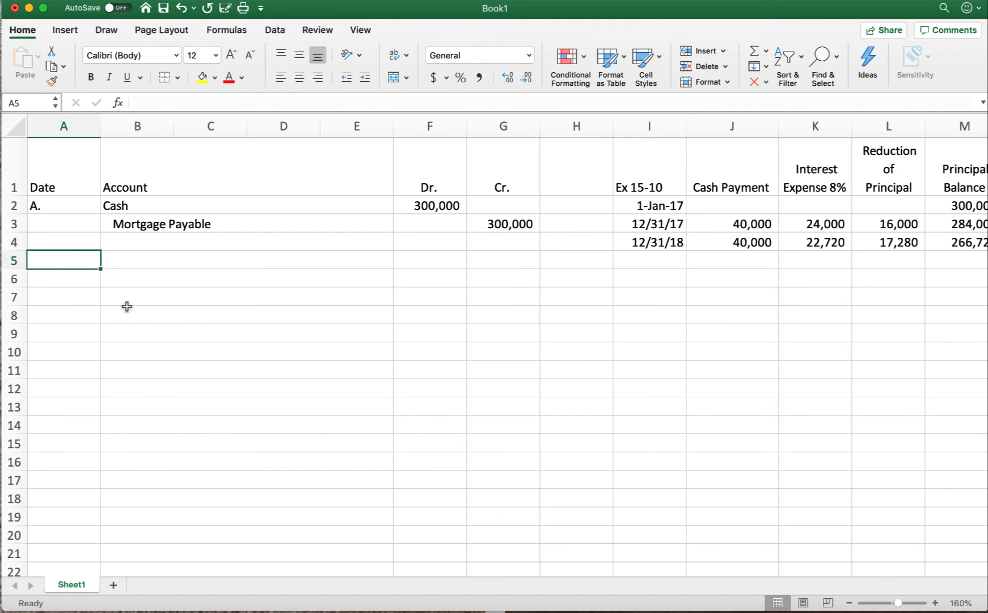
{"action": "type", "text": "12/31/2017"}
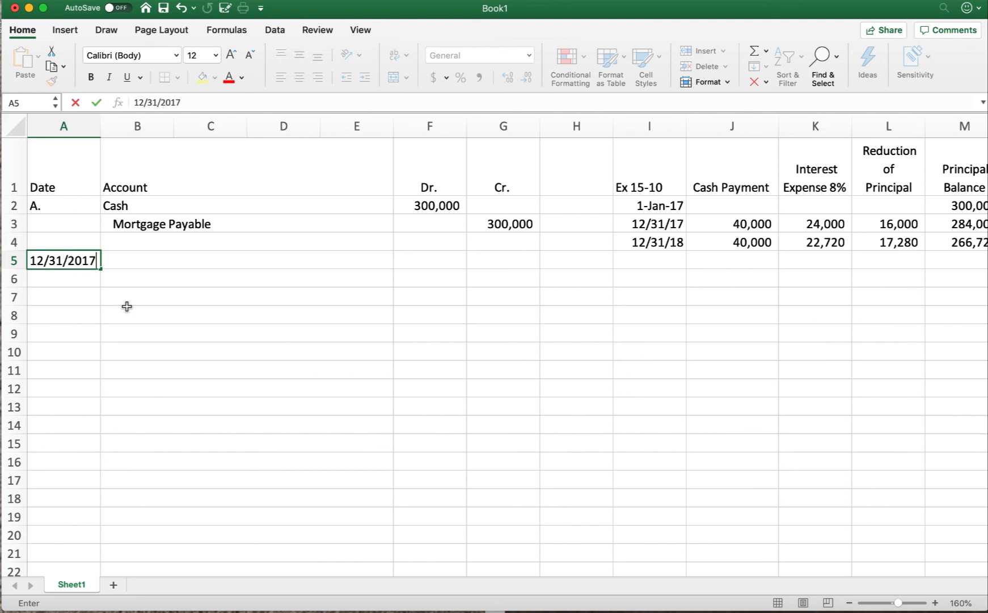
{"action": "key", "text": "Tab"}
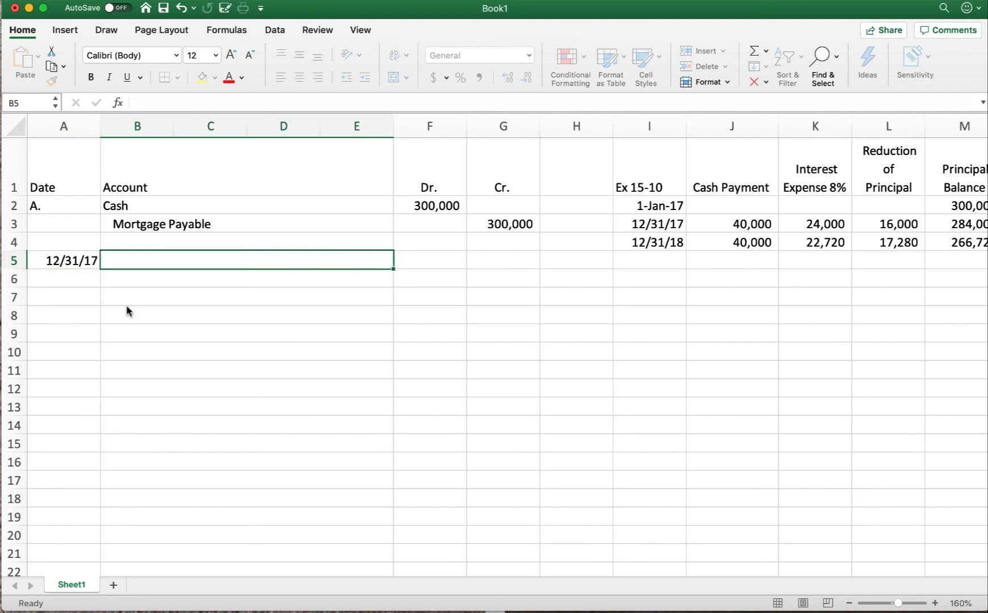
Step: Debit Interest expense for 24,000 in row 5, using the schedule's first-year payment row as the source
{"action": "scroll", "coordinate": [684, 293], "scroll_direction": "right", "scroll_amount": 3}
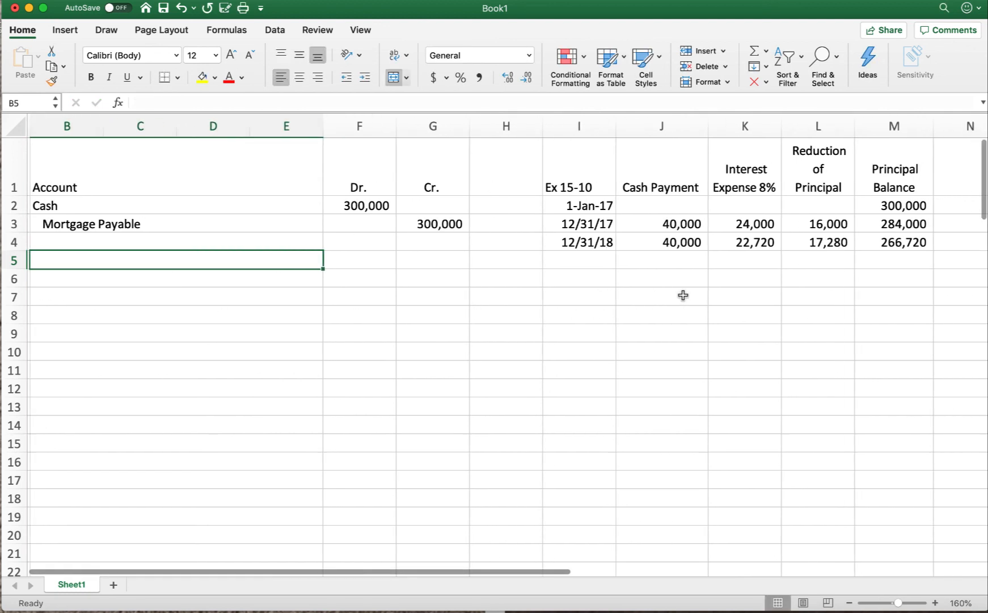
{"action": "left_click_drag", "start_coordinate": [537, 225], "coordinate": [811, 223]}
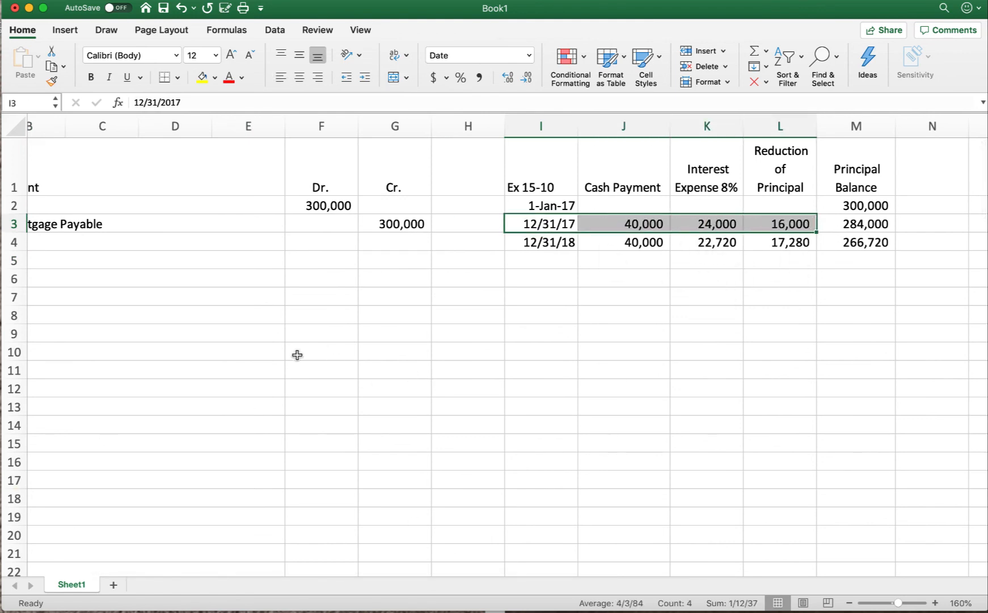
{"action": "scroll", "coordinate": [265, 355], "scroll_direction": "left", "scroll_amount": 3}
{"action": "left_click", "coordinate": [118, 261]}
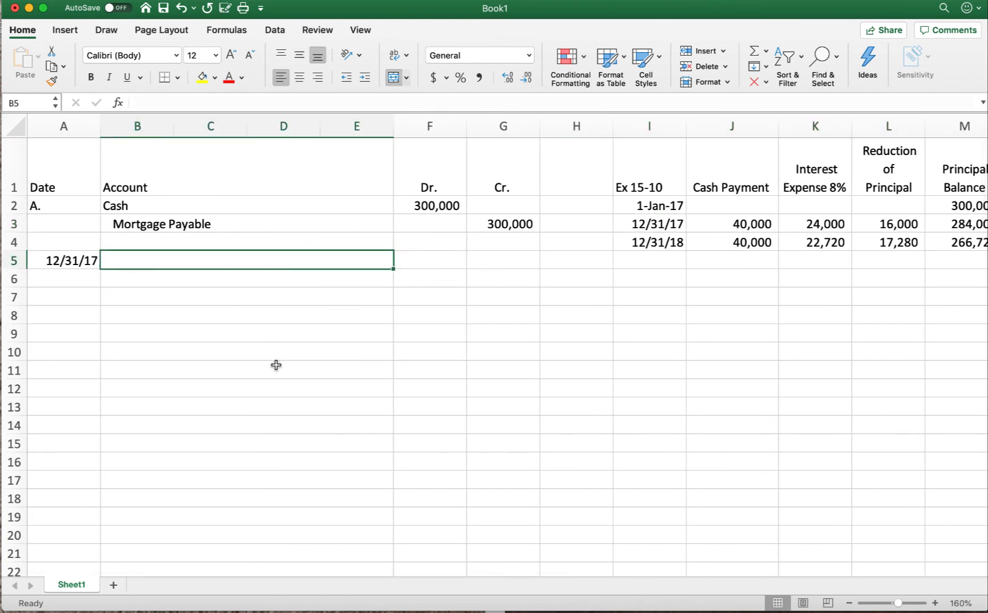
{"action": "type", "text": "Intere"}
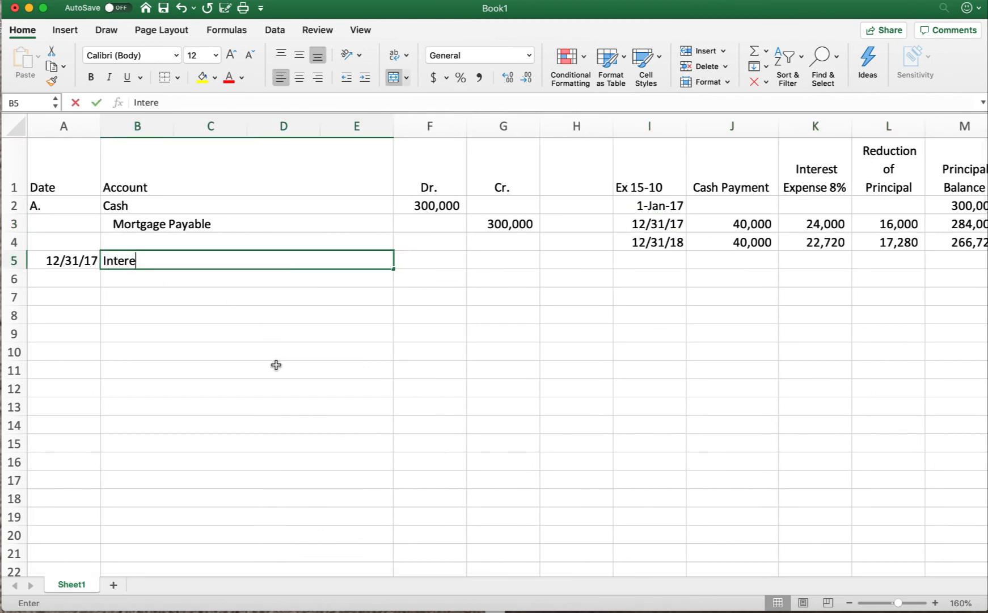
{"action": "type", "text": "st expense"}
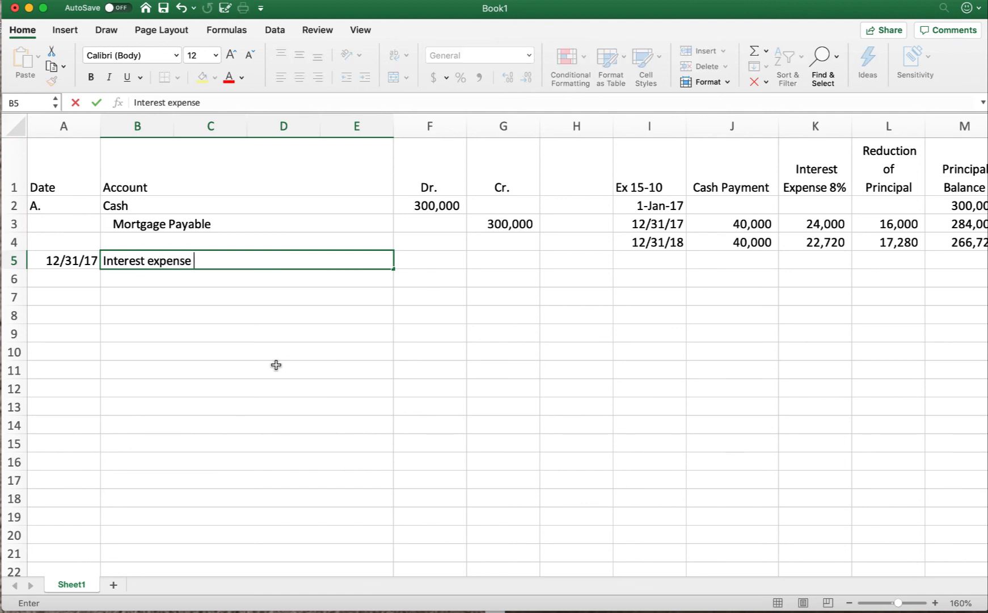
{"action": "key", "text": "Tab"}
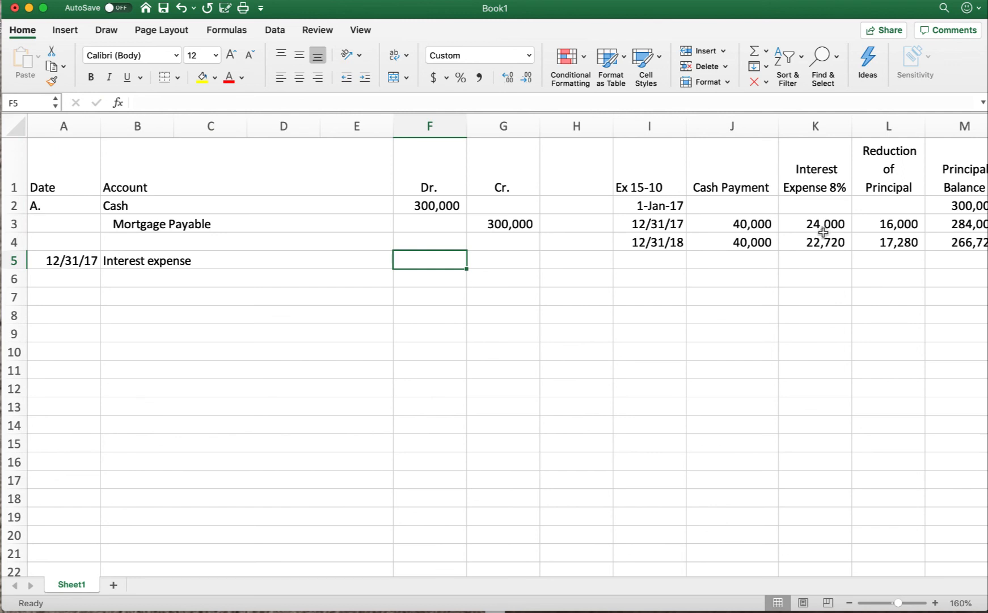
{"action": "type", "text": "24,0"}
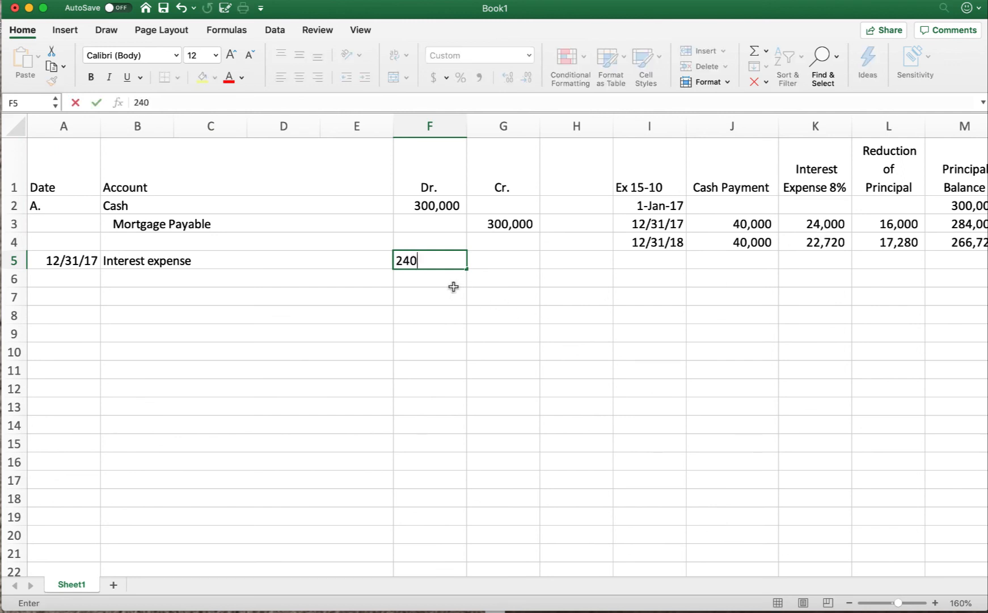
{"action": "type", "text": "00"}
{"action": "key", "text": "Return"}
Step: Append the calculation (300,000*.08) to the Interest expense account name in row 5
{"action": "left_click", "coordinate": [240, 254]}
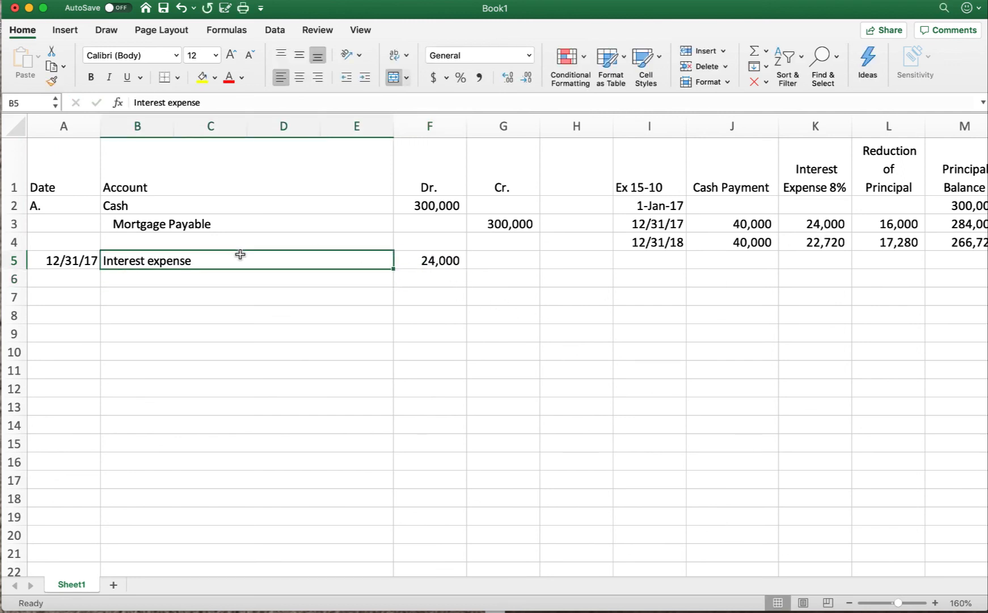
{"action": "double_click", "coordinate": [224, 257]}
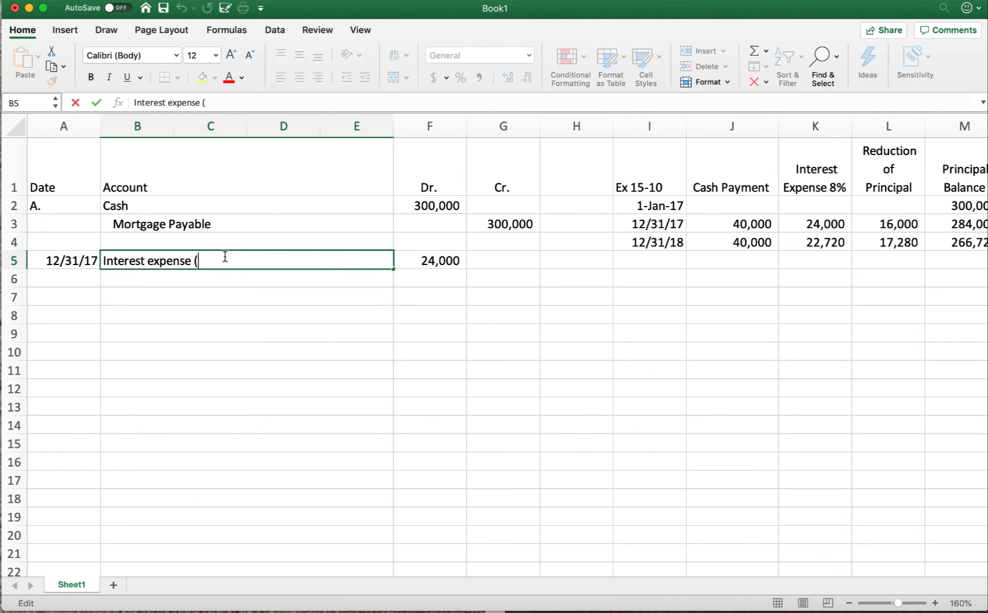
{"action": "type", "text": "(300,000*.08"}
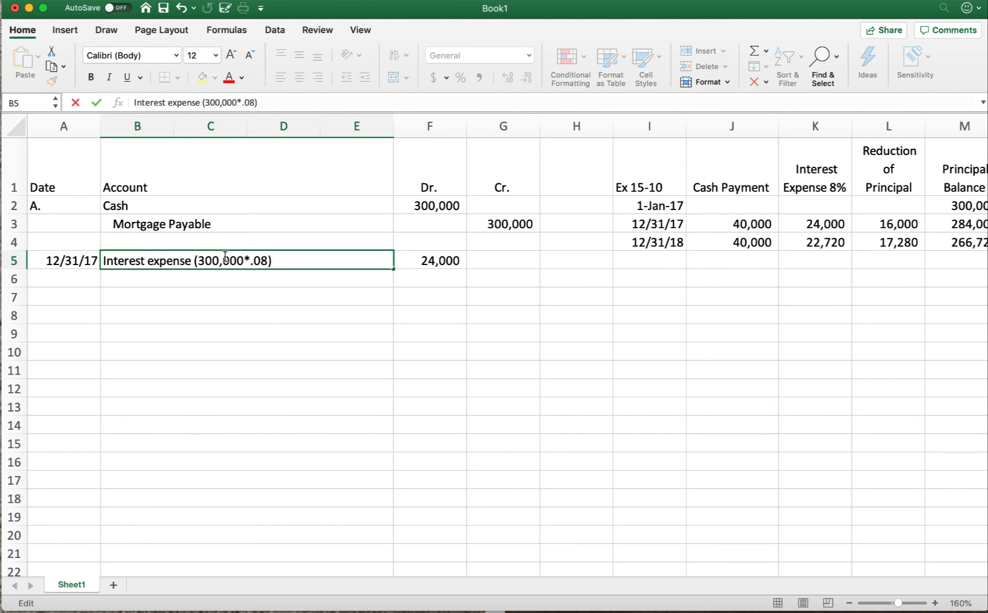
{"action": "type", "text": ")"}
Step: Debit Mortgage payable for 16,000 in row 6, the first-year reduction of principal
{"action": "left_click", "coordinate": [137, 274]}
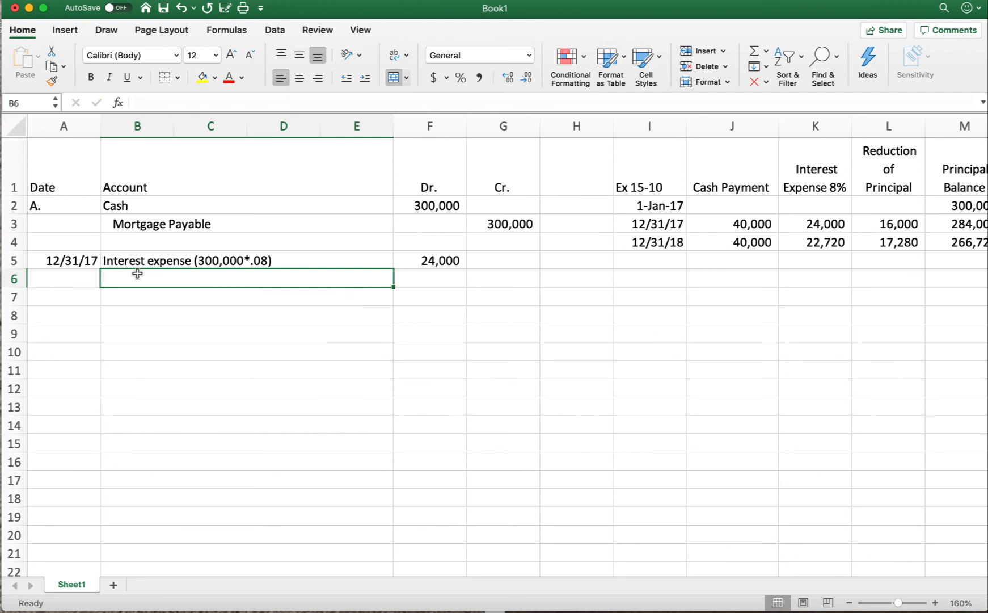
{"action": "scroll", "coordinate": [720, 304], "scroll_direction": "right", "scroll_amount": 1}
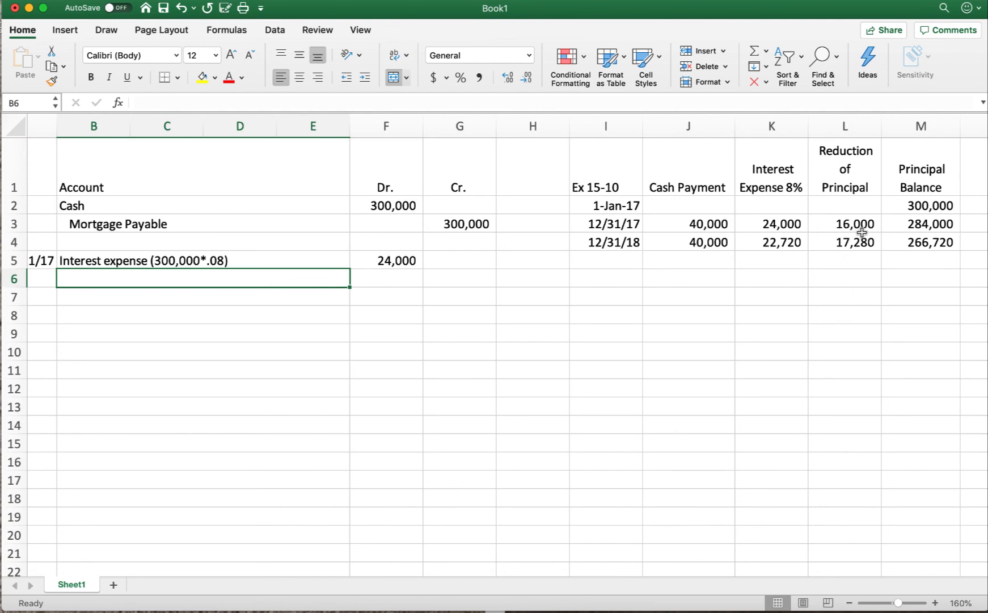
{"action": "scroll", "coordinate": [229, 333], "scroll_direction": "left", "scroll_amount": 1}
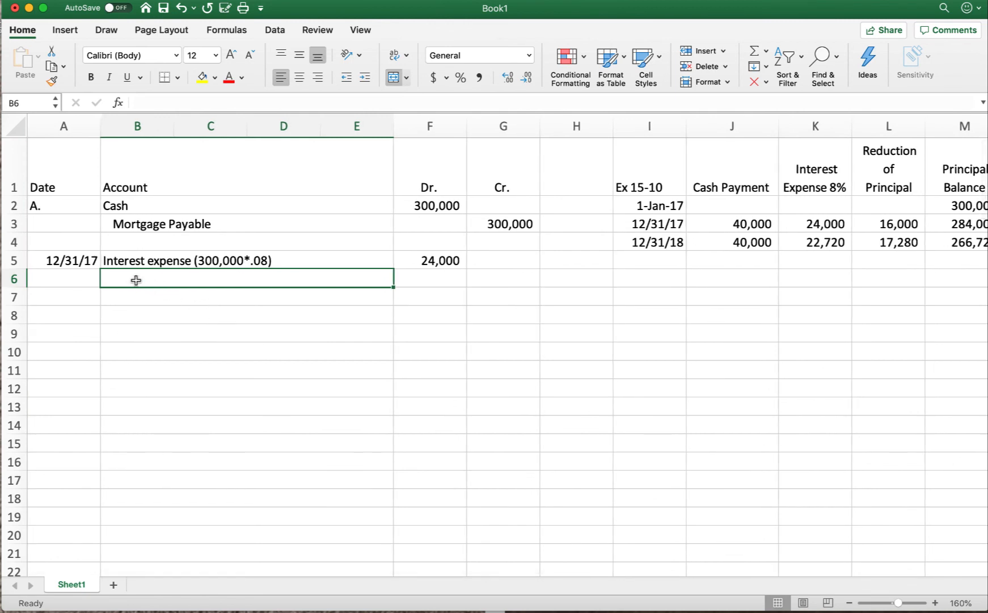
{"action": "type", "text": "Mort"}
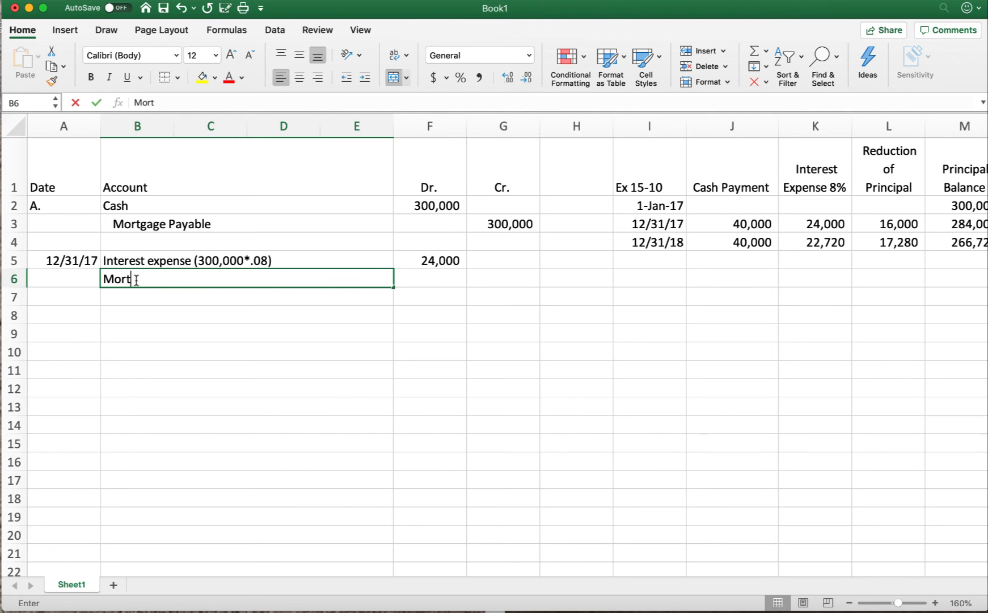
{"action": "type", "text": "gage payable"}
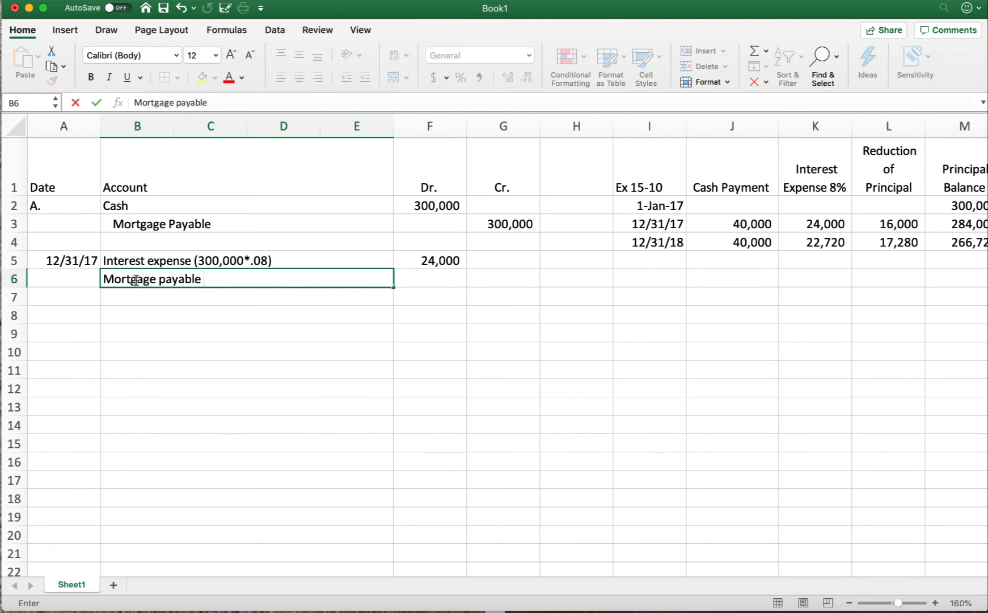
{"action": "key", "text": "Tab"}
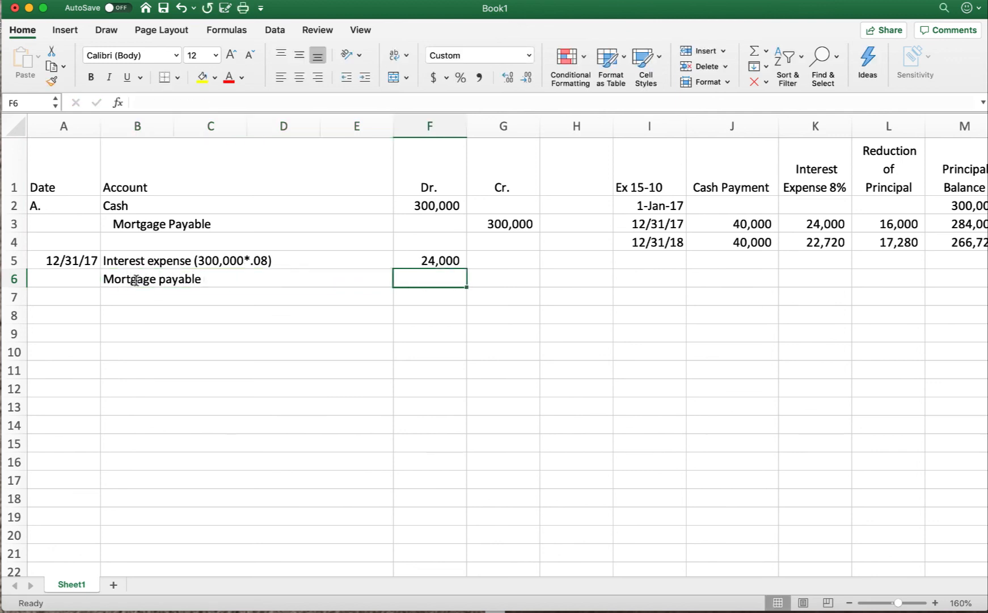
{"action": "type", "text": "16000"}
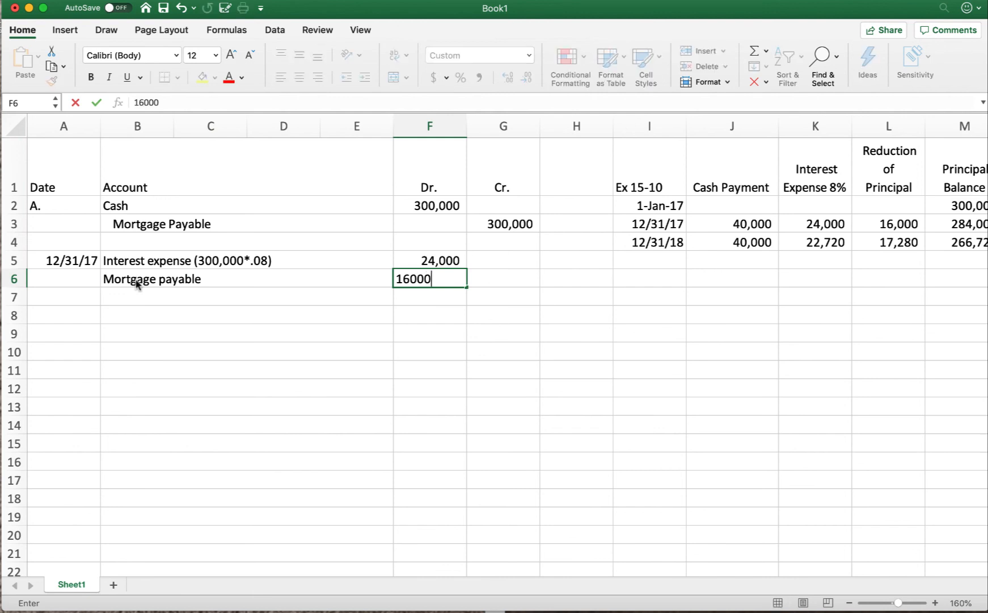
{"action": "key", "text": "Return"}
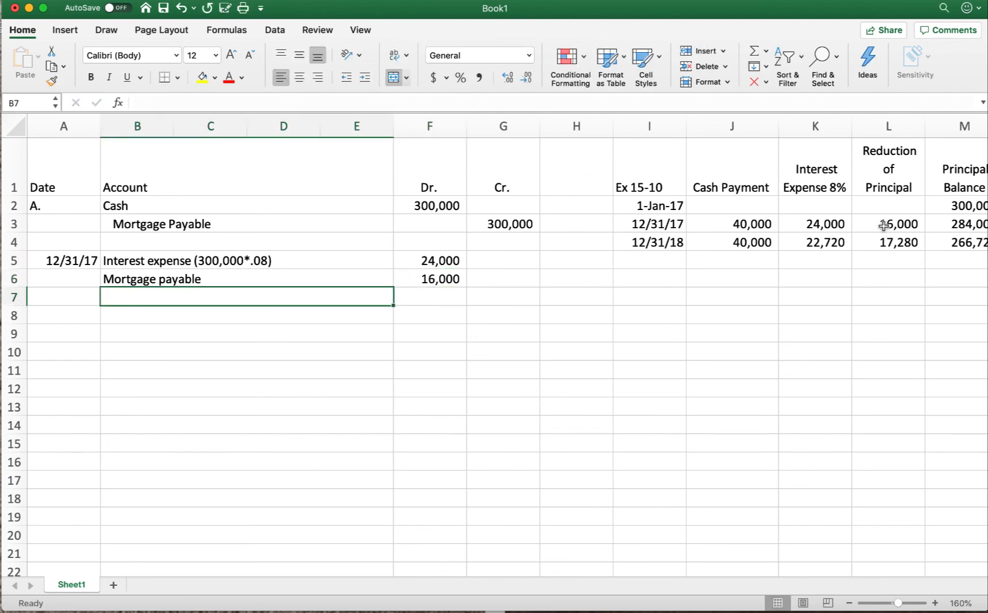
Step: Credit an indented Cash account for 40,000 in row 7 to complete the 2017 payment entry
{"action": "left_click", "coordinate": [881, 225]}
{"action": "left_click", "coordinate": [130, 295]}
{"action": "type", "text": "Cash"}
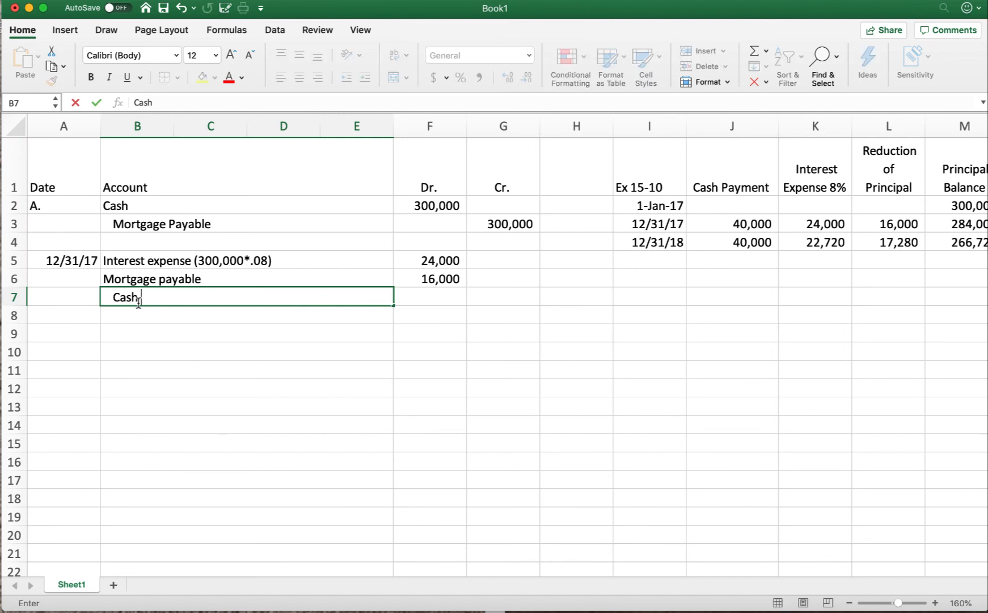
{"action": "left_click", "coordinate": [528, 295]}
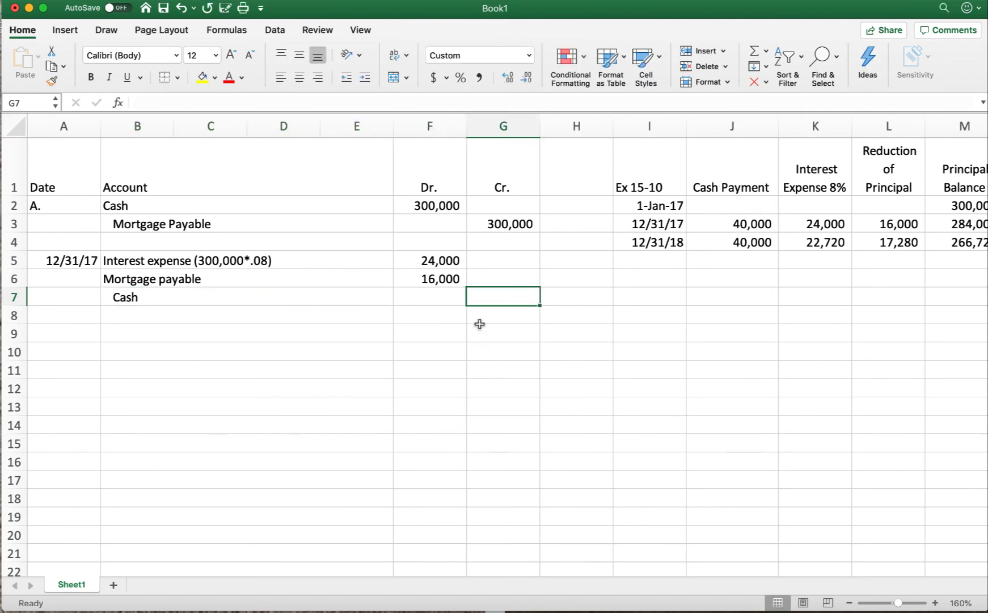
{"action": "type", "text": "40000"}
{"action": "key", "text": "Return"}
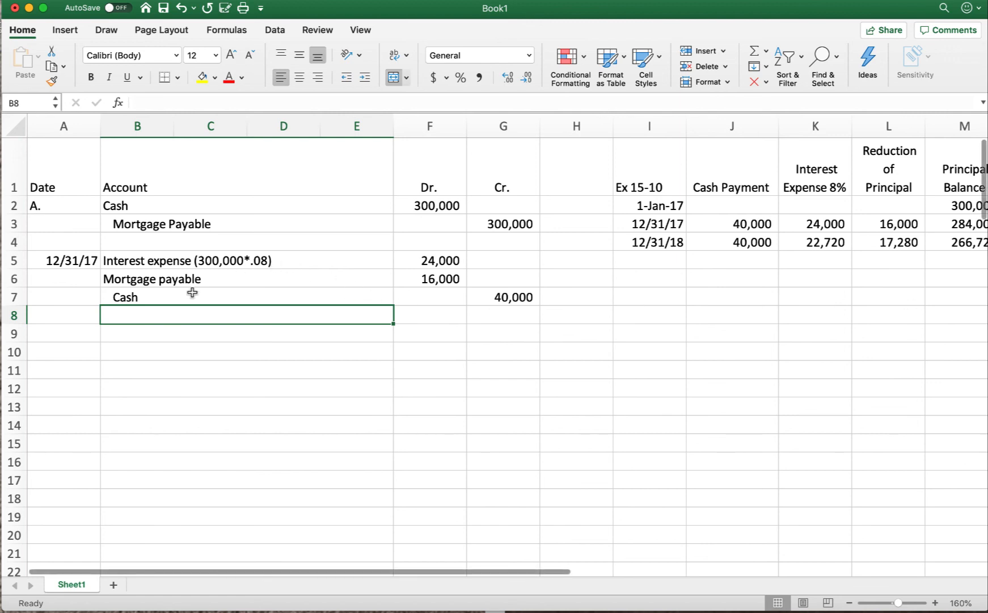
Step: Date the second payment entry 12/31/2018 in cell A9
{"action": "left_click", "coordinate": [51, 333]}
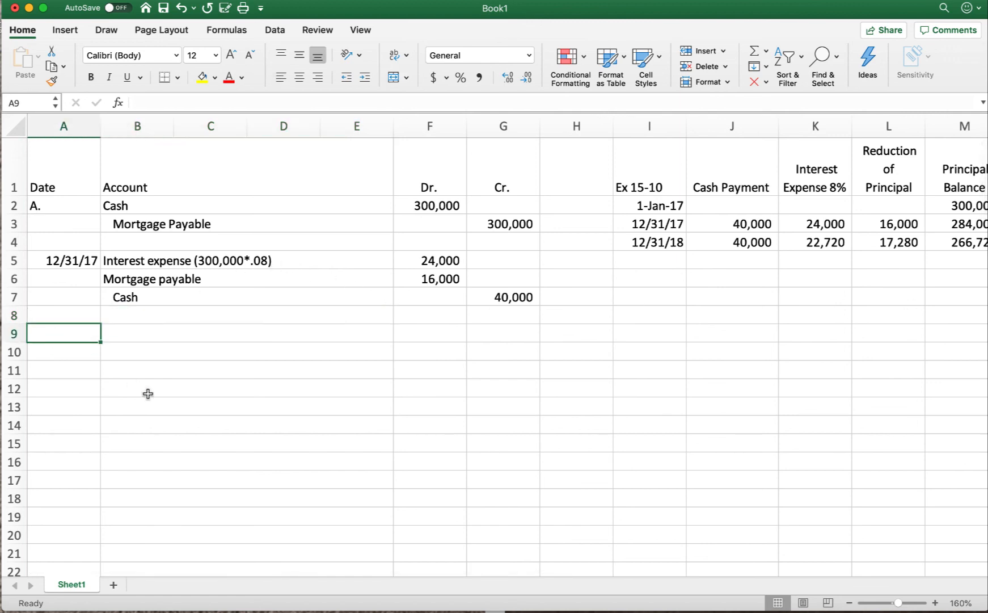
{"action": "type", "text": "12/31/"}
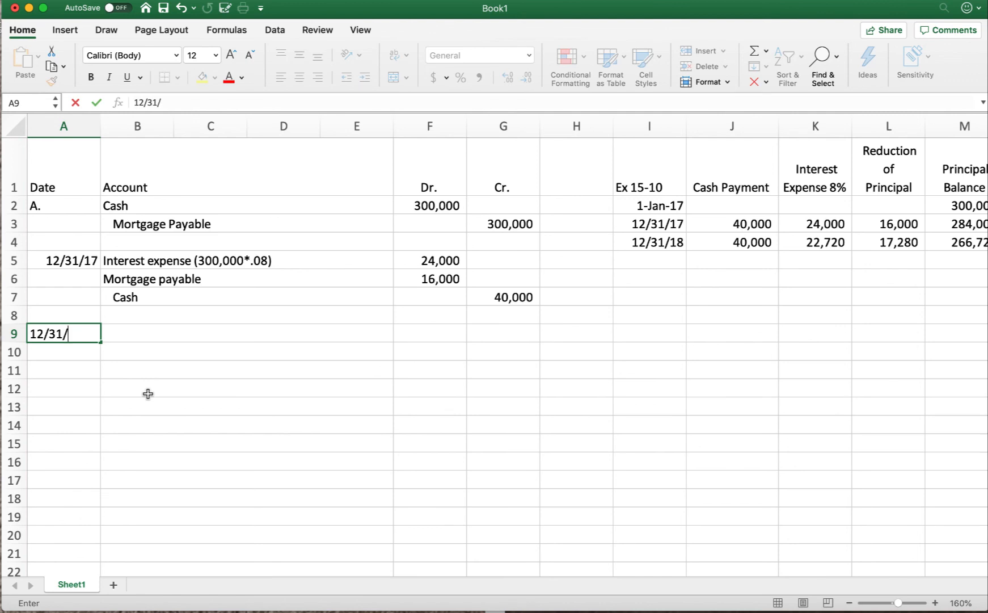
{"action": "type", "text": "2018"}
{"action": "key", "text": "Tab"}
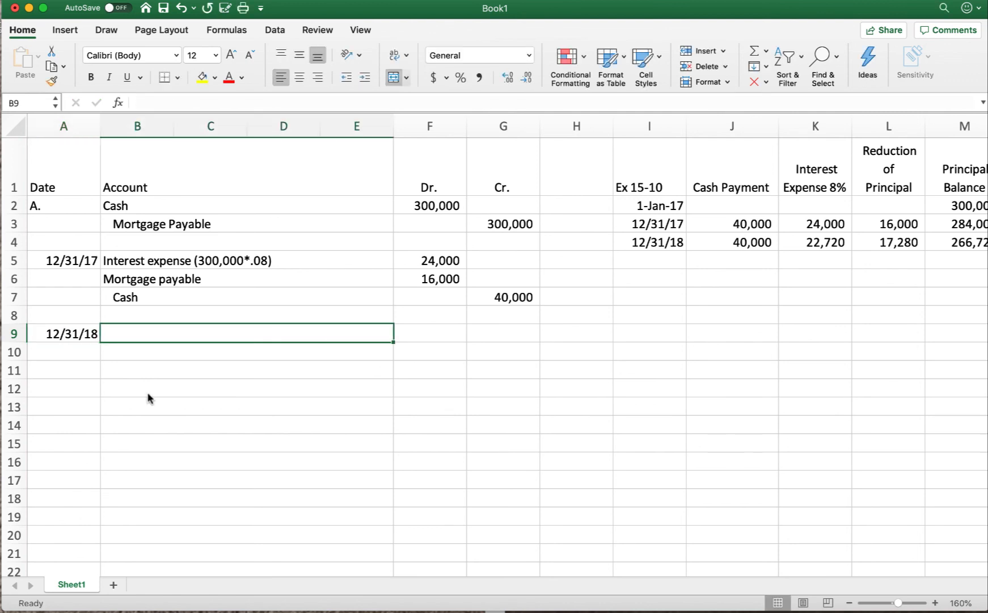
Step: Enter Interest Expense, Mortgage payable and an indented Cash as the account names in rows 9 to 11
{"action": "type", "text": "Interest "}
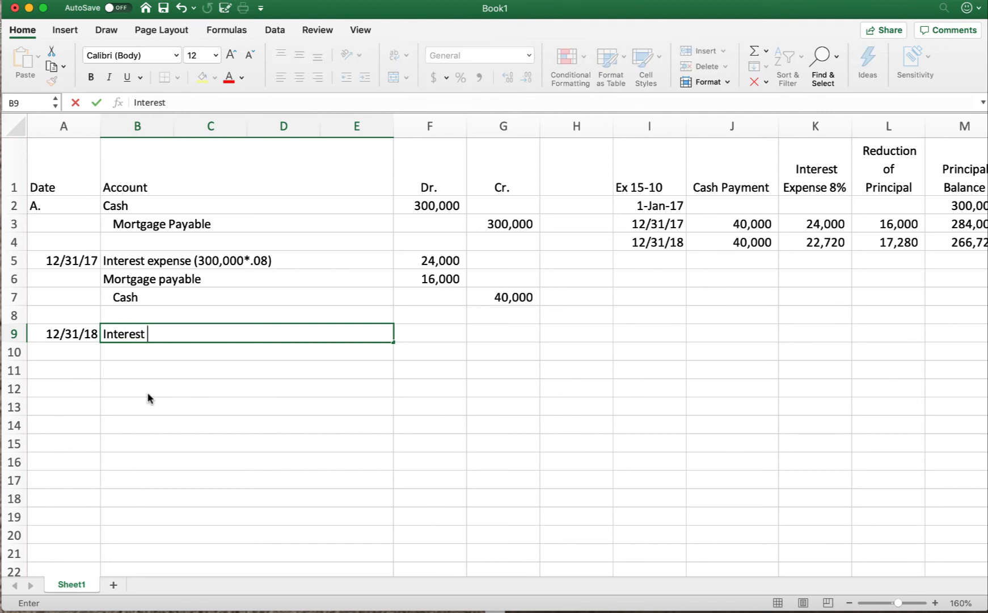
{"action": "type", "text": "Expense"}
{"action": "key", "text": "Return"}
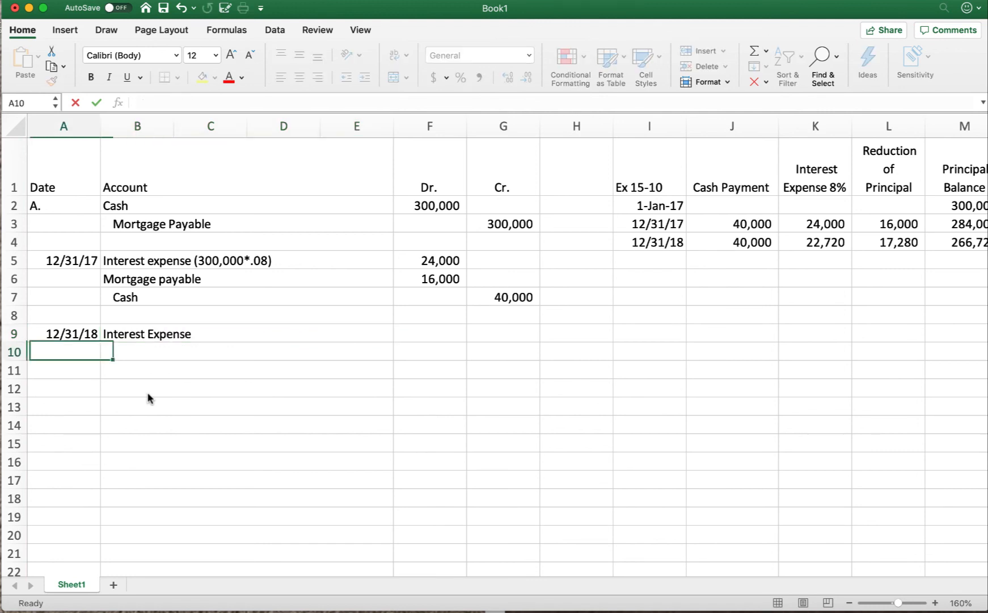
{"action": "key", "text": "Tab"}
{"action": "type", "text": "Mor"}
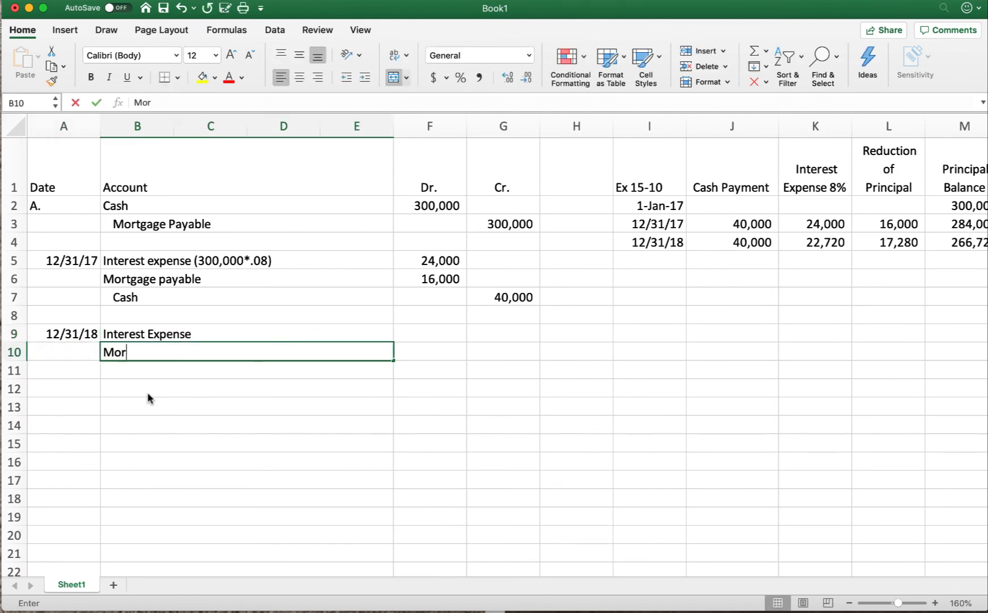
{"action": "type", "text": "tgage payable"}
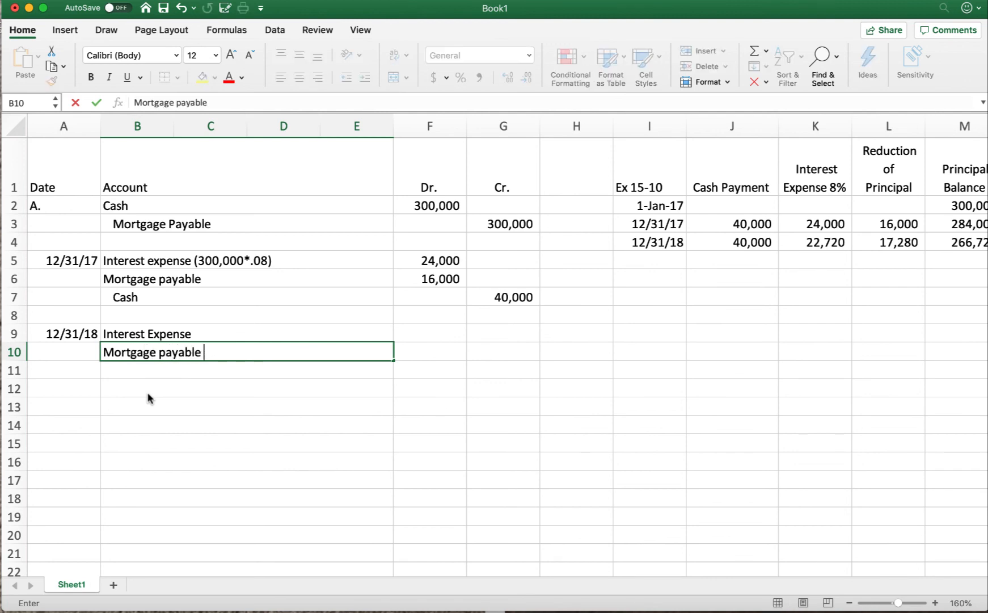
{"action": "key", "text": "Return"}
{"action": "key", "text": "Tab"}
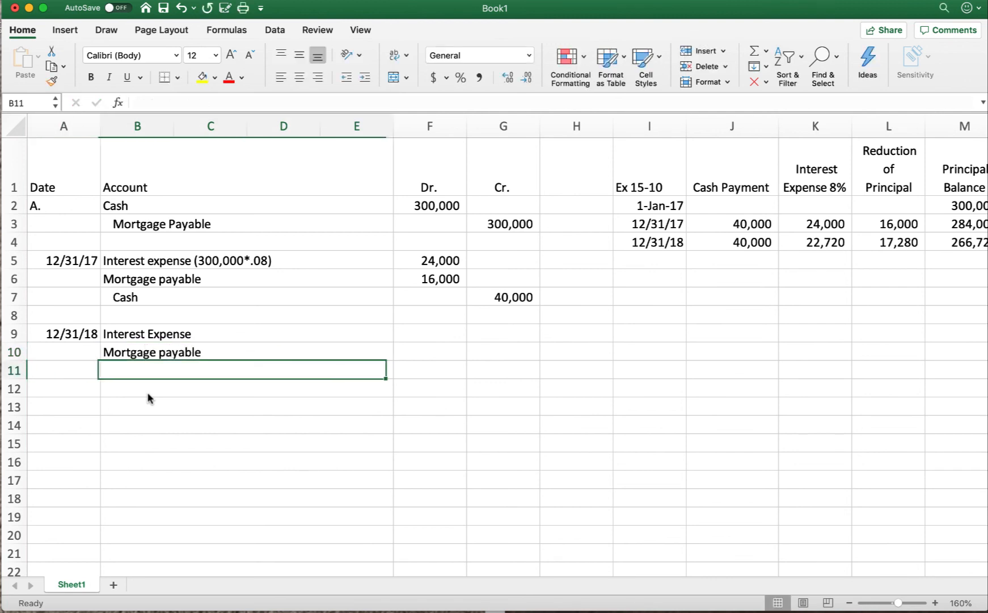
{"action": "left_click", "coordinate": [363, 84]}
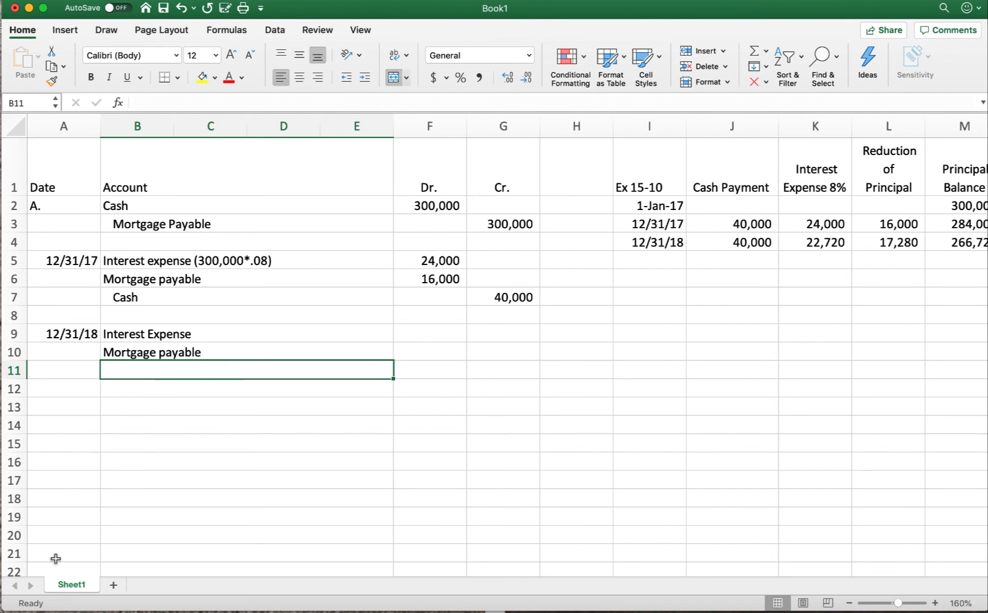
{"action": "type", "text": "Cash"}
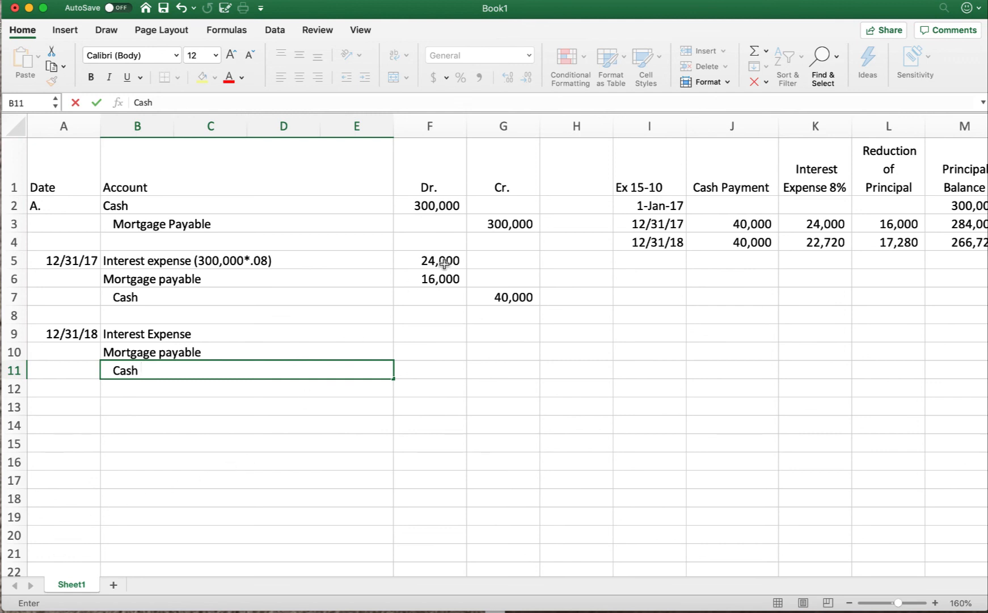
Step: Examine the 12/31/18 row of the amortization schedule for the second payment's cash, interest and principal amounts
{"action": "scroll", "coordinate": [601, 328], "scroll_direction": "right", "scroll_amount": 2}
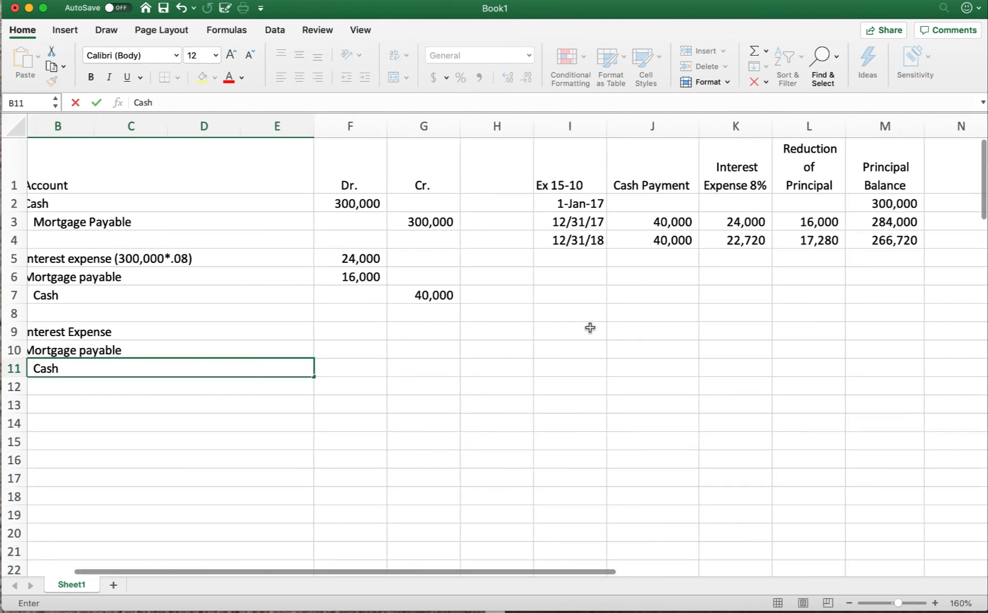
{"action": "scroll", "coordinate": [567, 248], "scroll_direction": "right", "scroll_amount": 1}
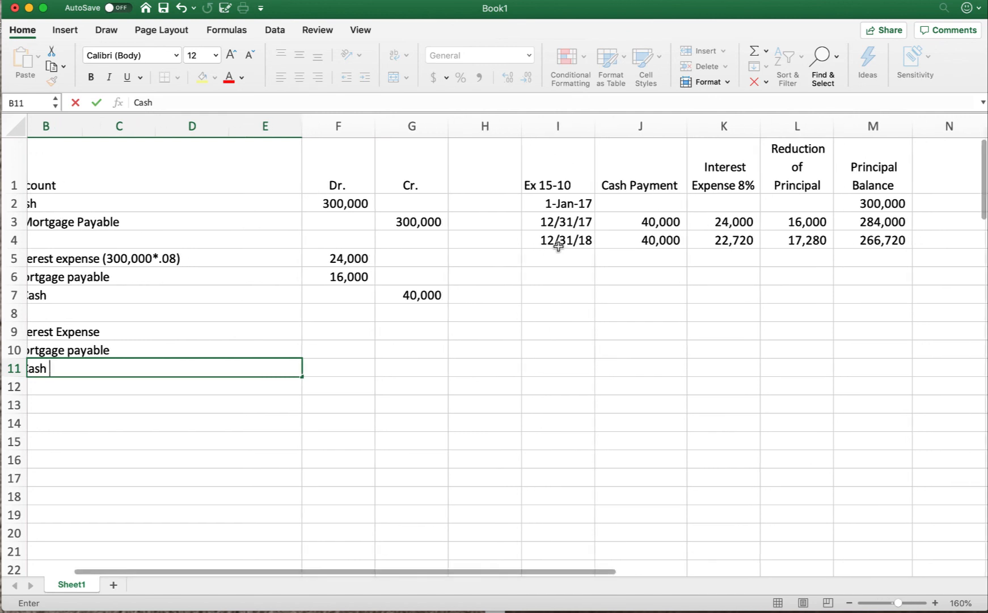
{"action": "scroll", "coordinate": [626, 241], "scroll_direction": "left", "scroll_amount": 1}
{"action": "scroll", "coordinate": [643, 242], "scroll_direction": "right", "scroll_amount": 1}
{"action": "scroll", "coordinate": [653, 243], "scroll_direction": "left", "scroll_amount": 1}
{"action": "mouse_move", "coordinate": [673, 241]}
{"action": "left_mouse_down"}
{"action": "mouse_move", "coordinate": [862, 241]}
{"action": "mouse_move", "coordinate": [668, 238]}
{"action": "left_mouse_up"}
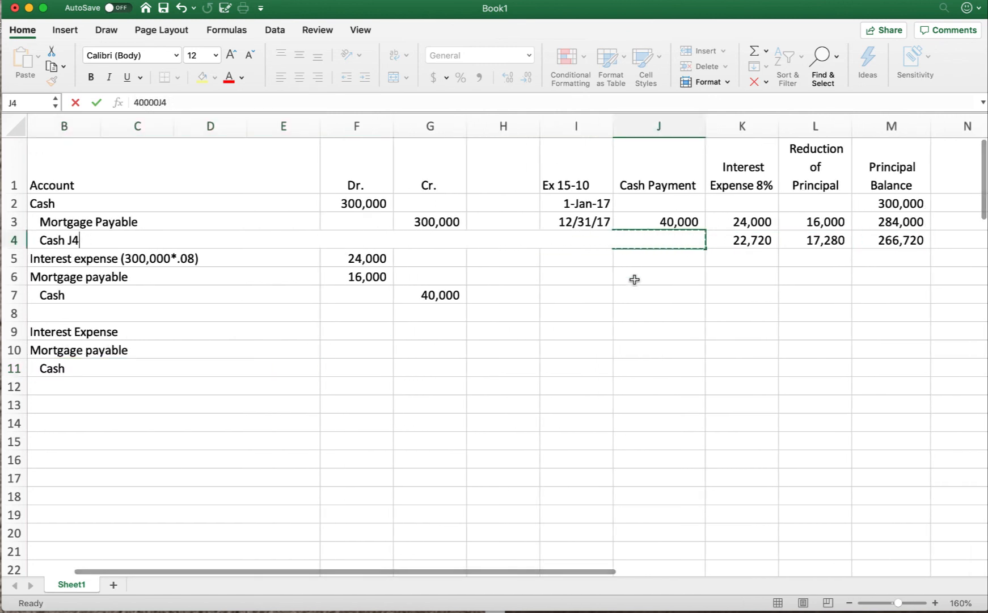
{"action": "left_click", "coordinate": [643, 321]}
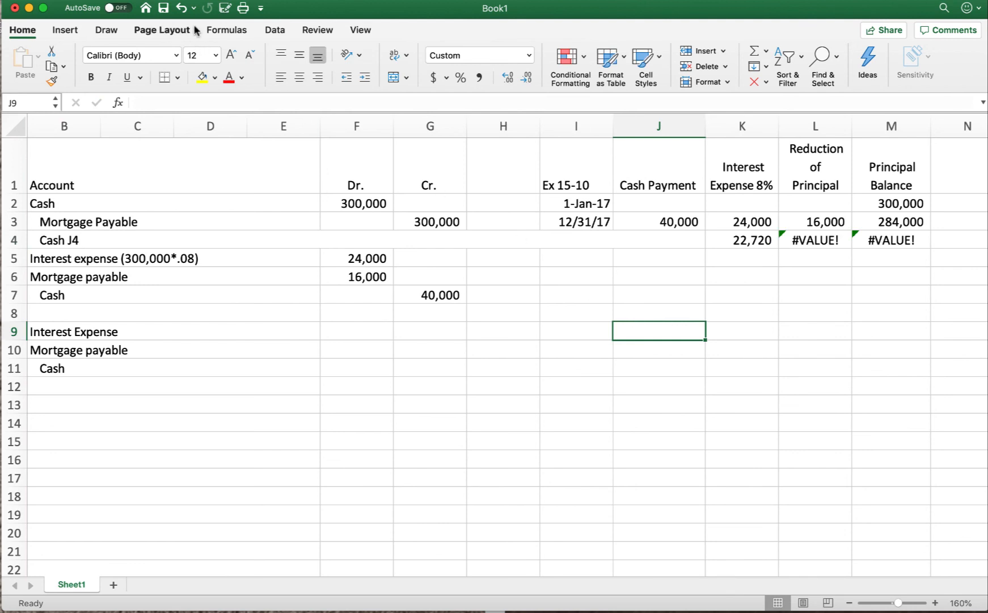
Step: Undo the latest account entries and remove the stray Cash J4 text from row 4 to restore the 12/31/18 schedule row
{"action": "left_click", "coordinate": [182, 9]}
{"action": "left_click", "coordinate": [181, 9]}
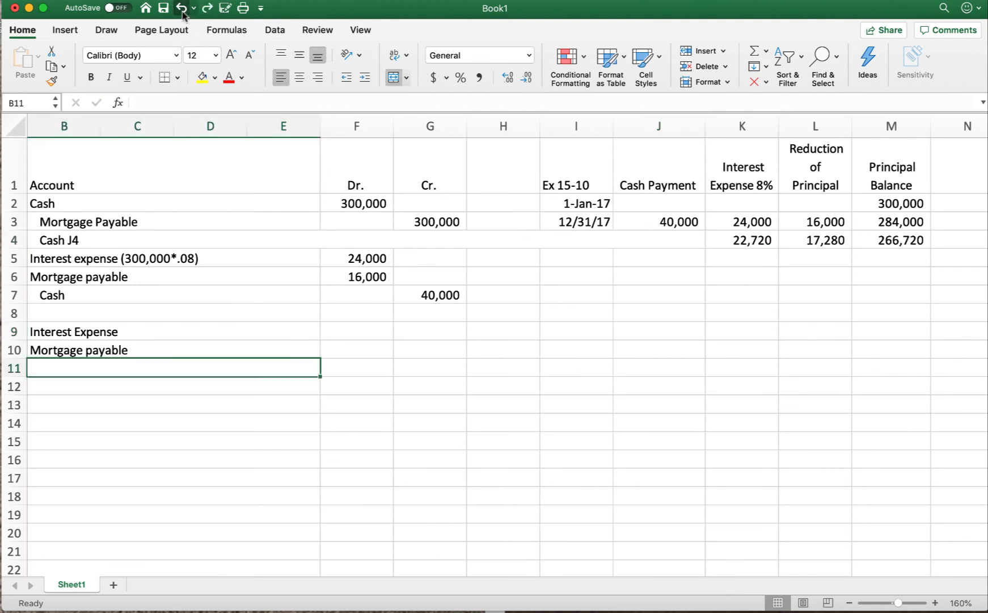
{"action": "left_click", "coordinate": [661, 352]}
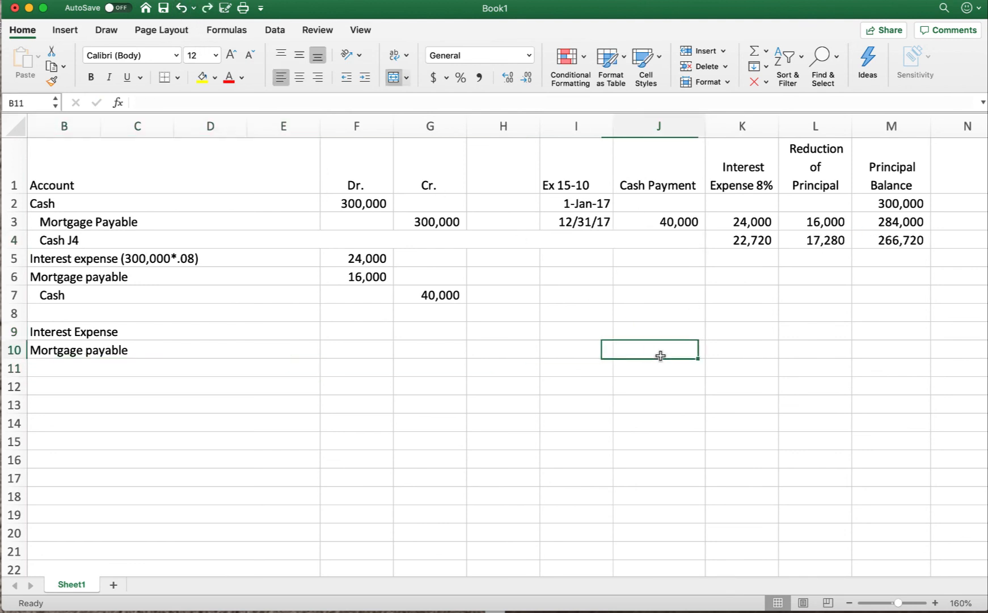
{"action": "left_click", "coordinate": [183, 9]}
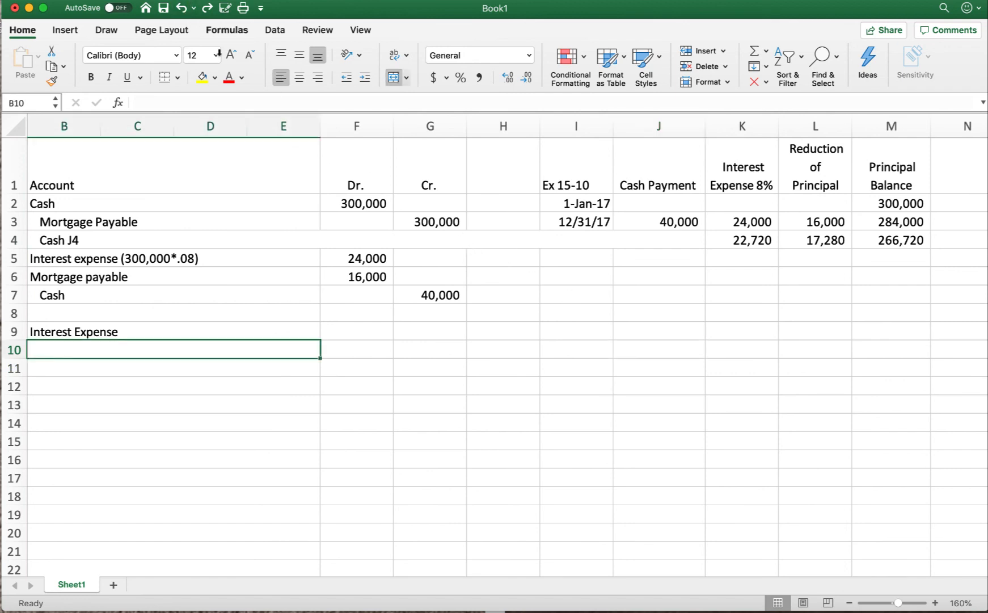
{"action": "double_click", "coordinate": [422, 239]}
{"action": "type", "text": "Cash J4"}
{"action": "left_click", "coordinate": [585, 365]}
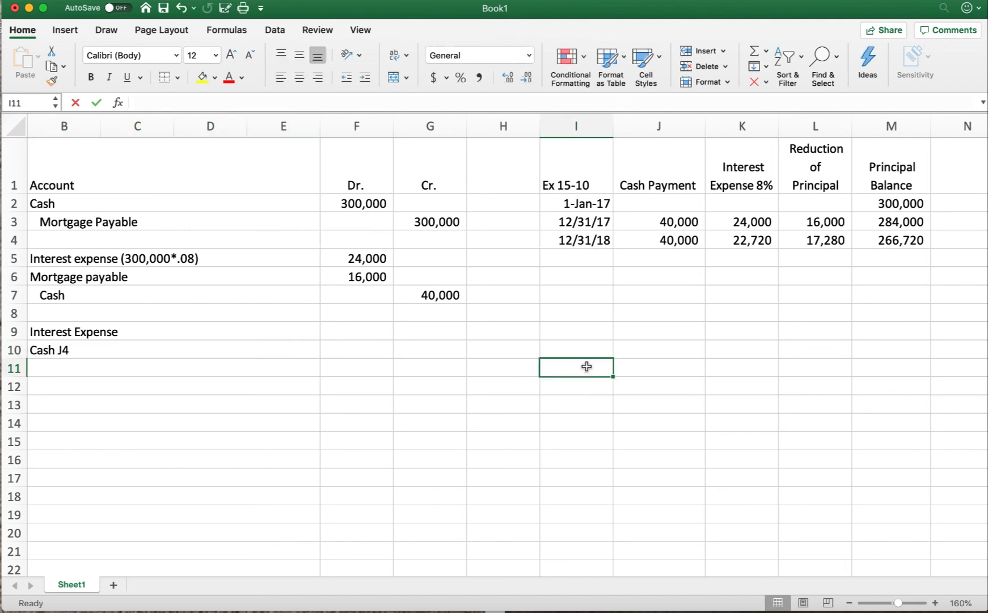
Step: Replace the stray text in cell B10 with Motrgage Payable and enter an indented Cash account in B11
{"action": "left_click", "coordinate": [118, 350]}
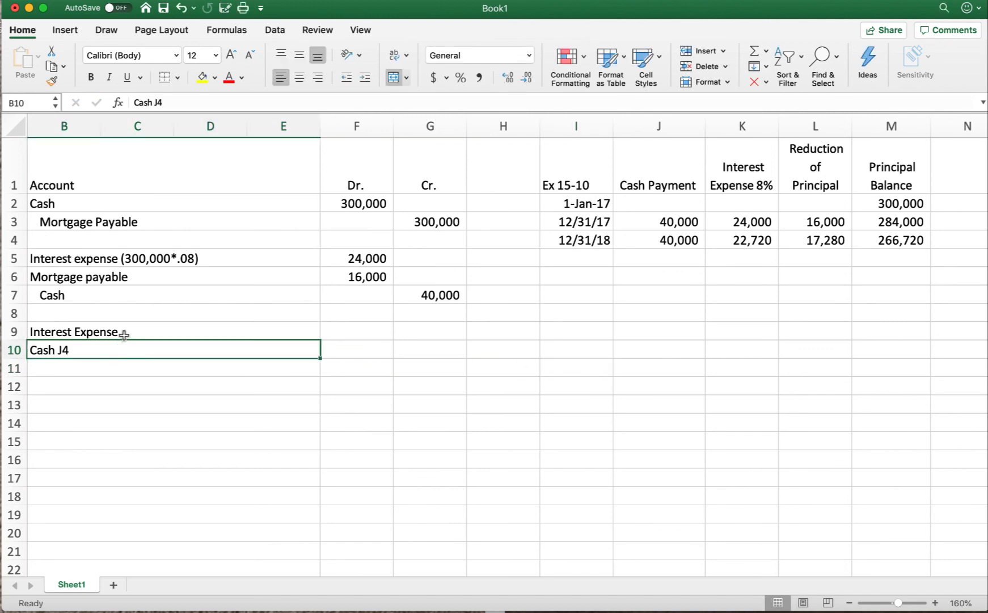
{"action": "left_click", "coordinate": [185, 101]}
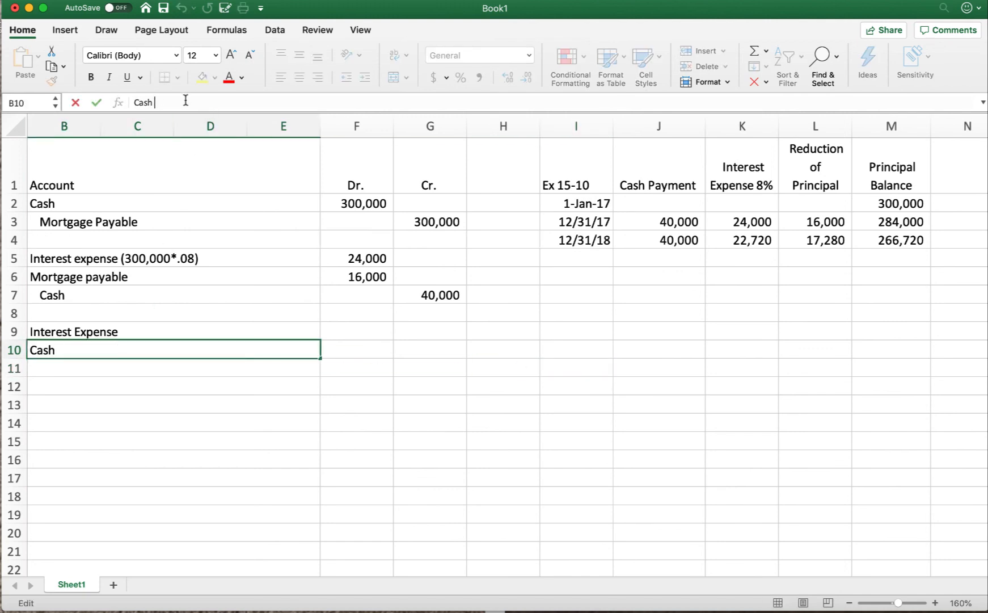
{"action": "scroll", "coordinate": [188, 525], "scroll_direction": "left", "scroll_amount": 3}
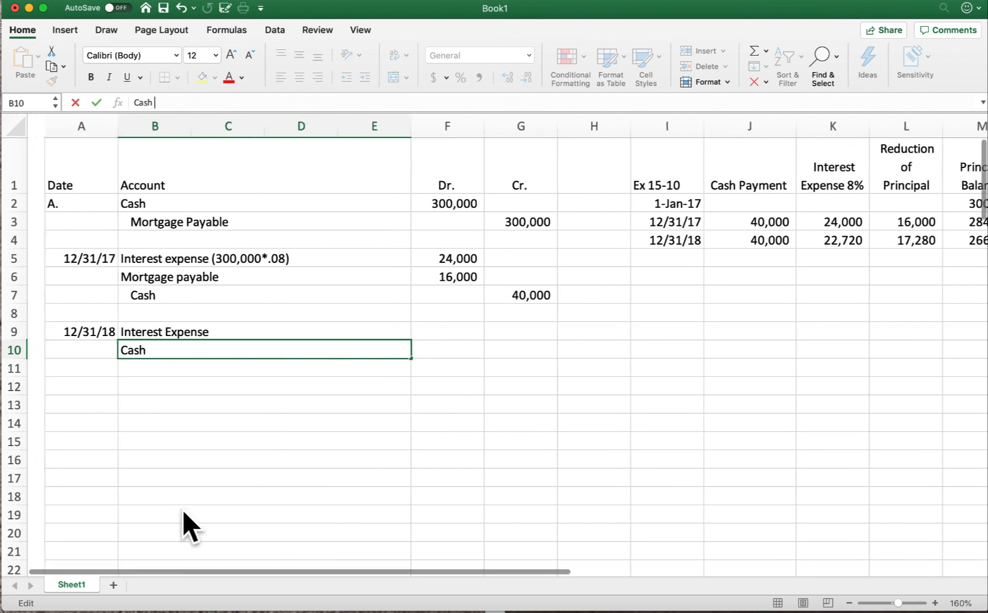
{"action": "left_click", "coordinate": [181, 431]}
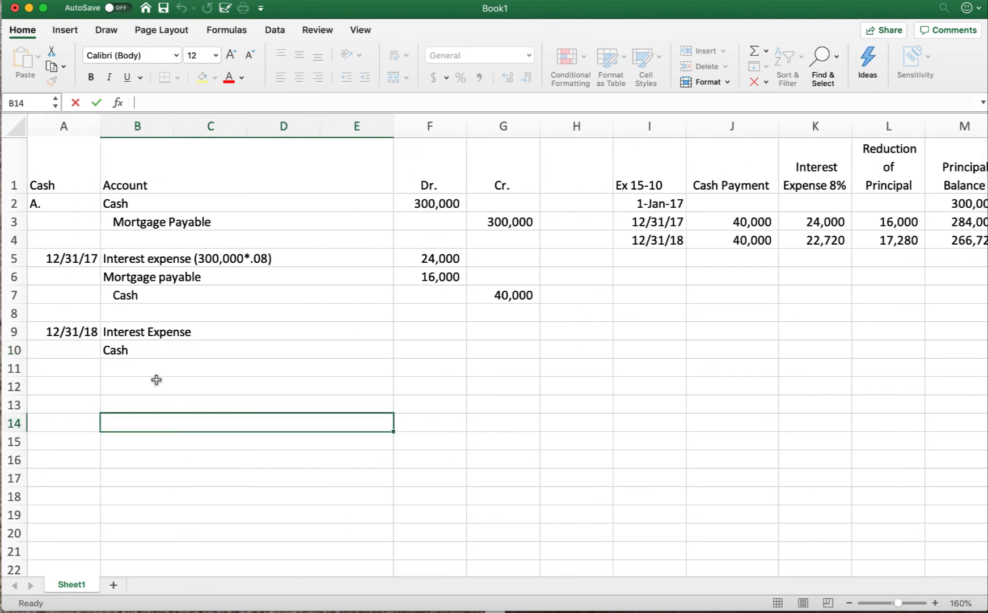
{"action": "left_click", "coordinate": [122, 346]}
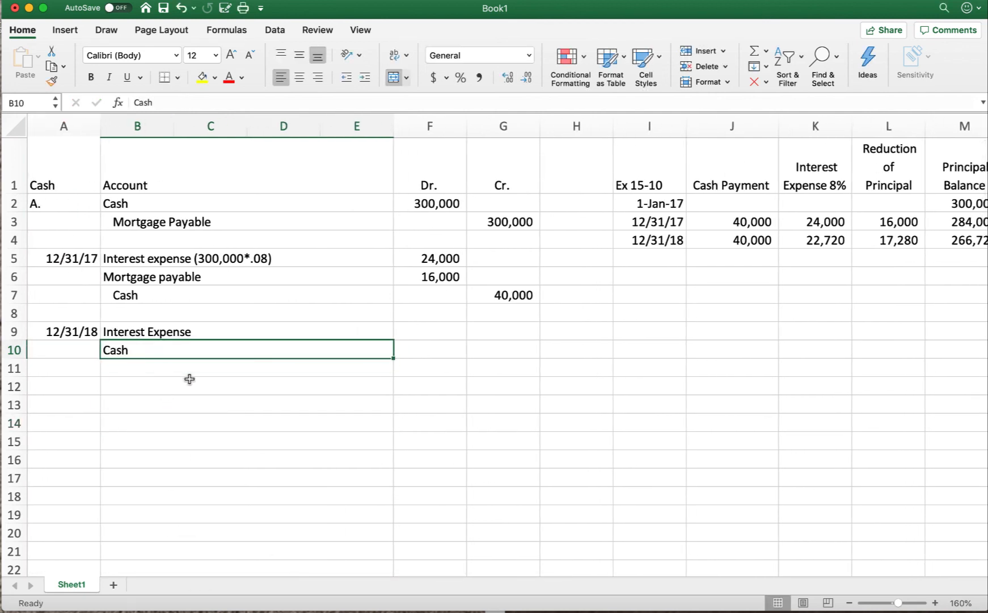
{"action": "type", "text": "Motrgage"}
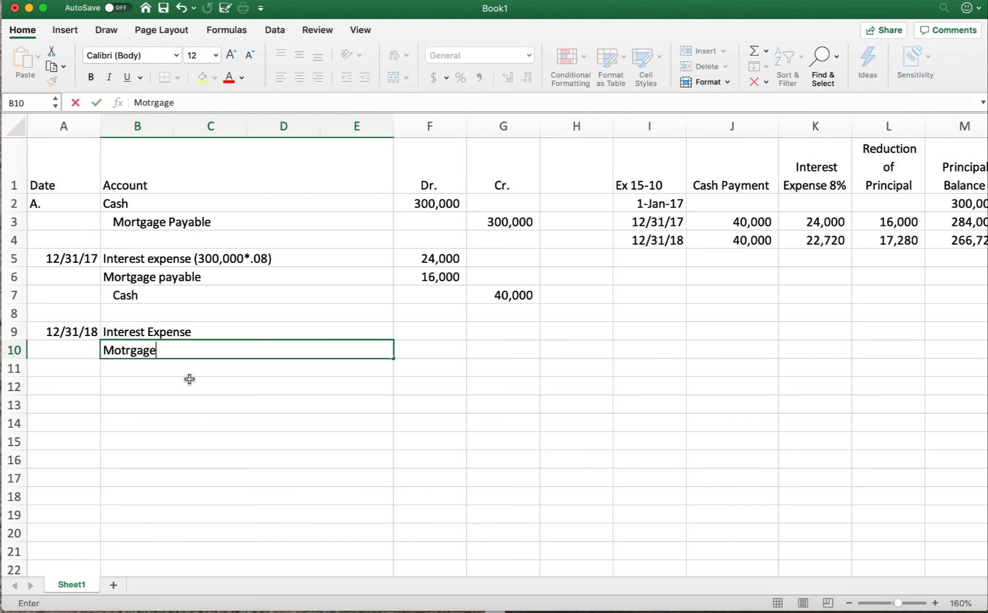
{"action": "type", "text": " Payable"}
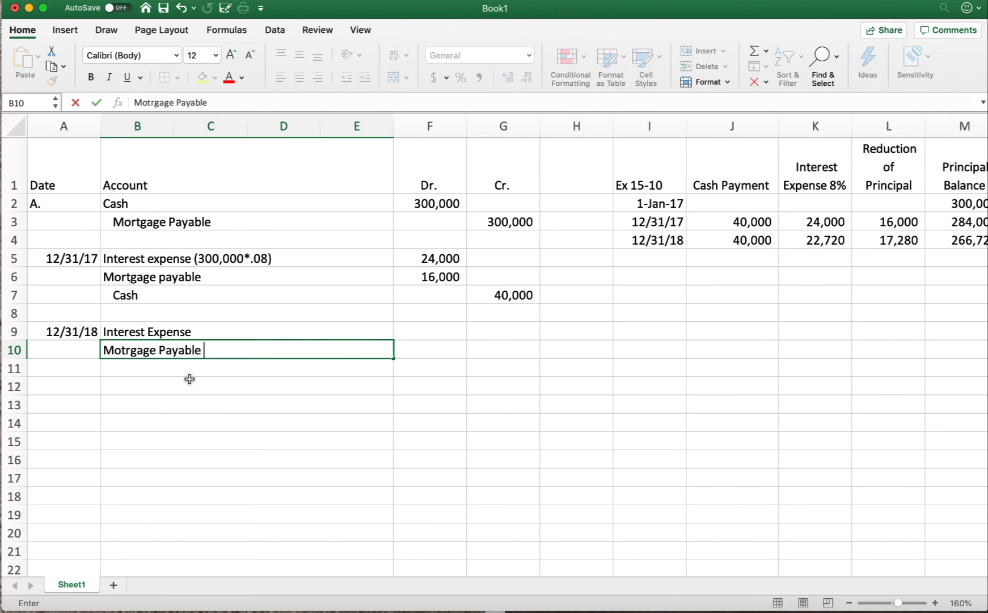
{"action": "key", "text": "Return"}
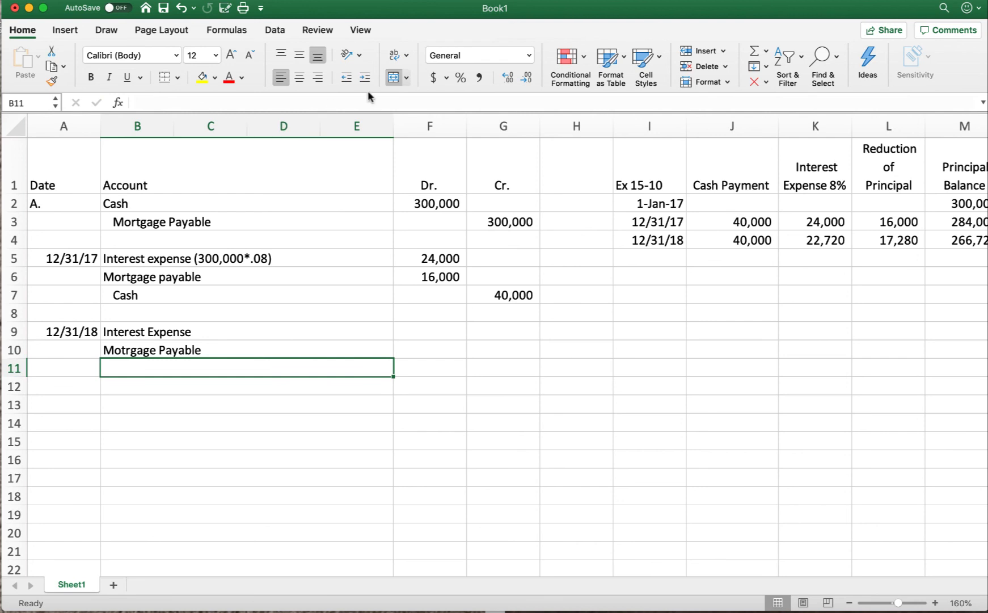
{"action": "type", "text": "Cash"}
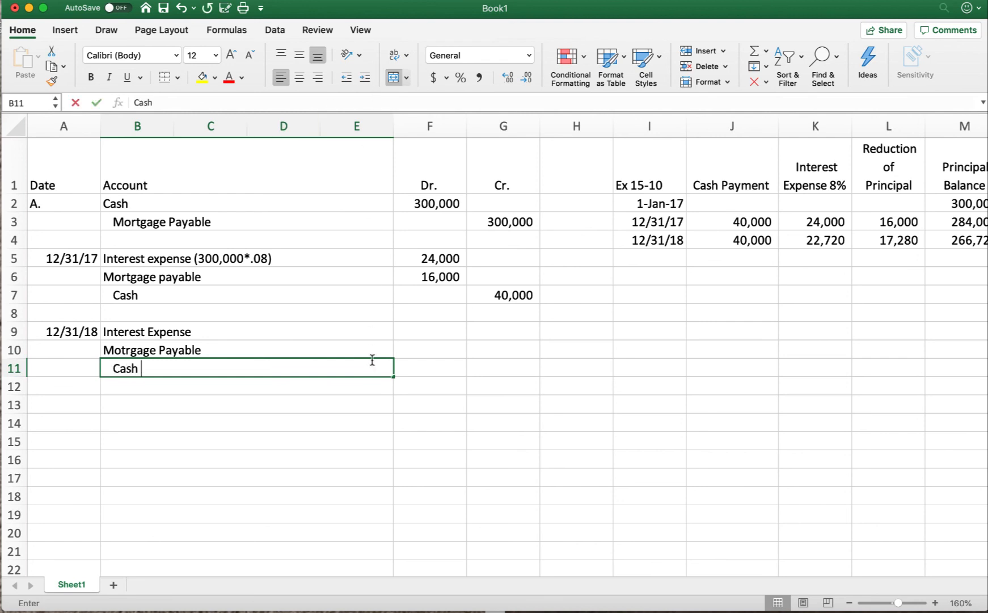
{"action": "left_click", "coordinate": [612, 437]}
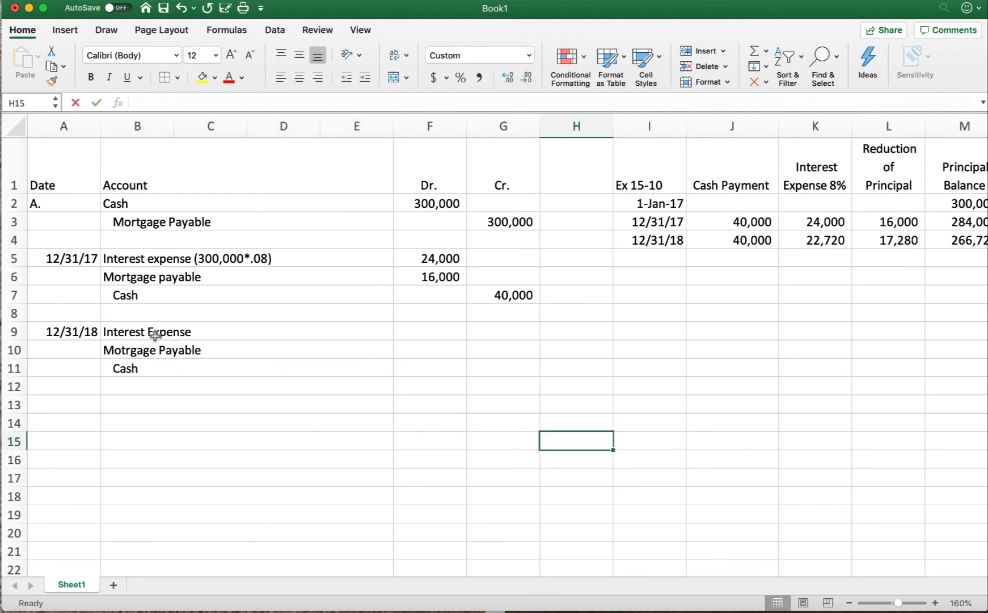
Step: Debit Interest Expense for 22,720 in row 9 and Motrgage Payable for 17,280 in row 10
{"action": "scroll", "coordinate": [749, 329], "scroll_direction": "right", "scroll_amount": 5}
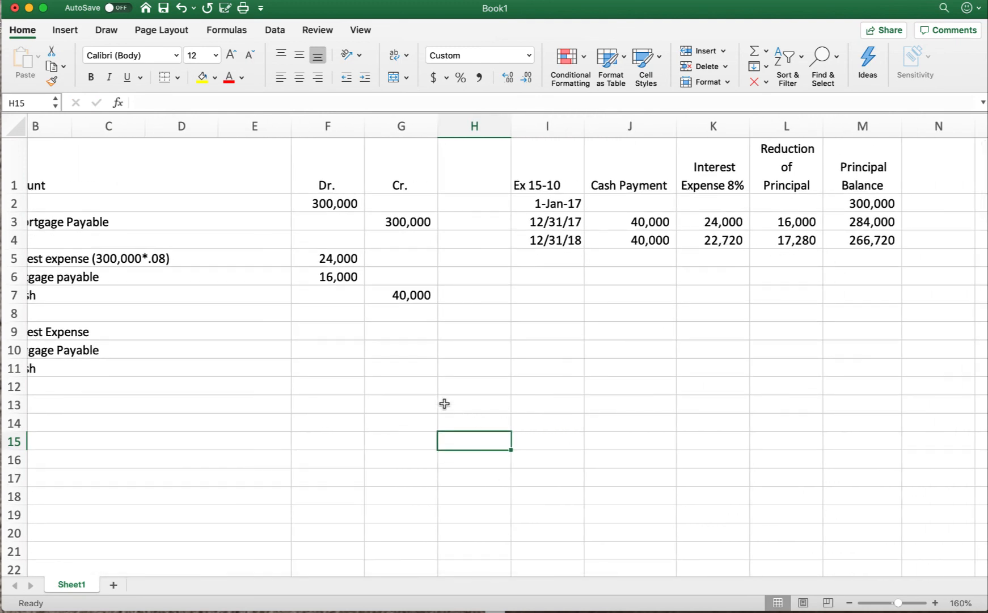
{"action": "left_click", "coordinate": [354, 347]}
{"action": "scroll", "coordinate": [354, 347], "scroll_direction": "left", "scroll_amount": 5}
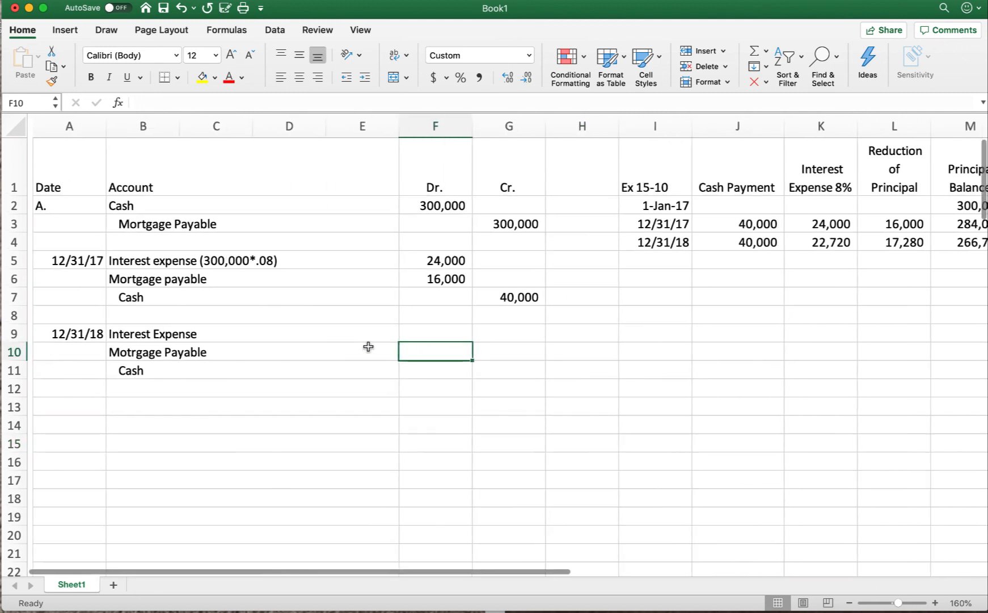
{"action": "left_click", "coordinate": [426, 335]}
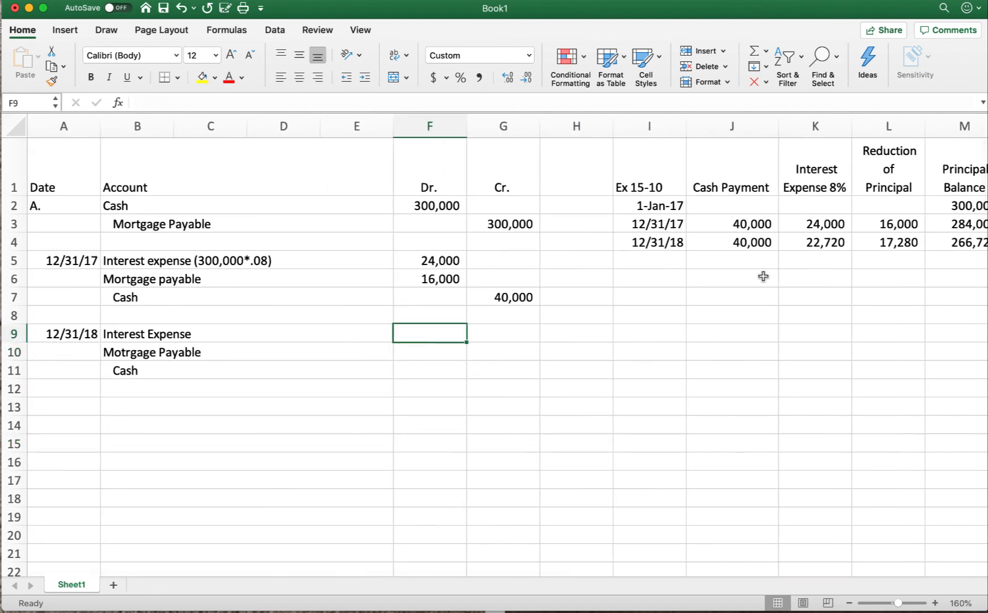
{"action": "type", "text": "22720"}
{"action": "key", "text": "Return"}
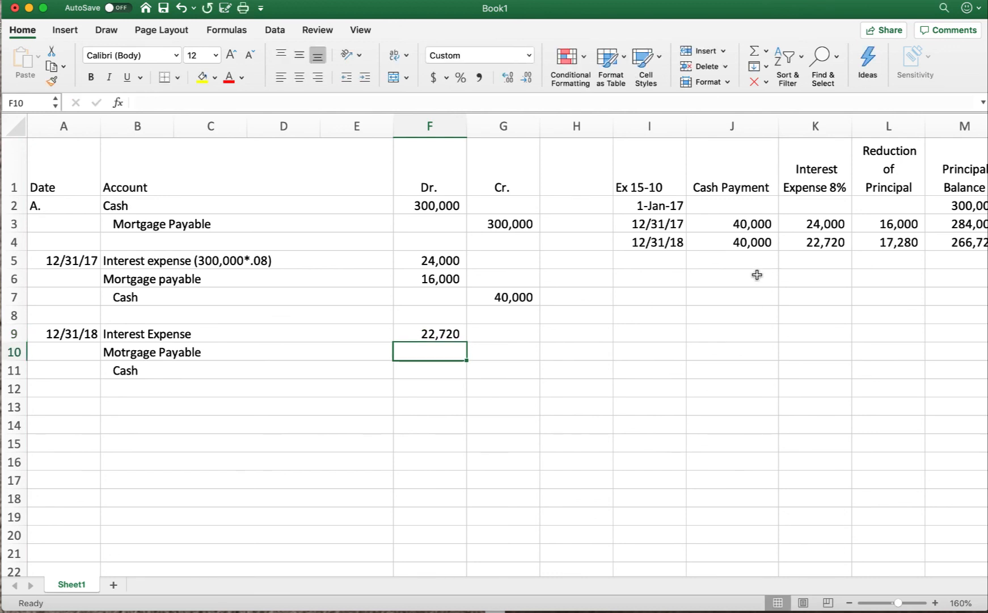
{"action": "type", "text": "17280"}
{"action": "key", "text": "Return"}
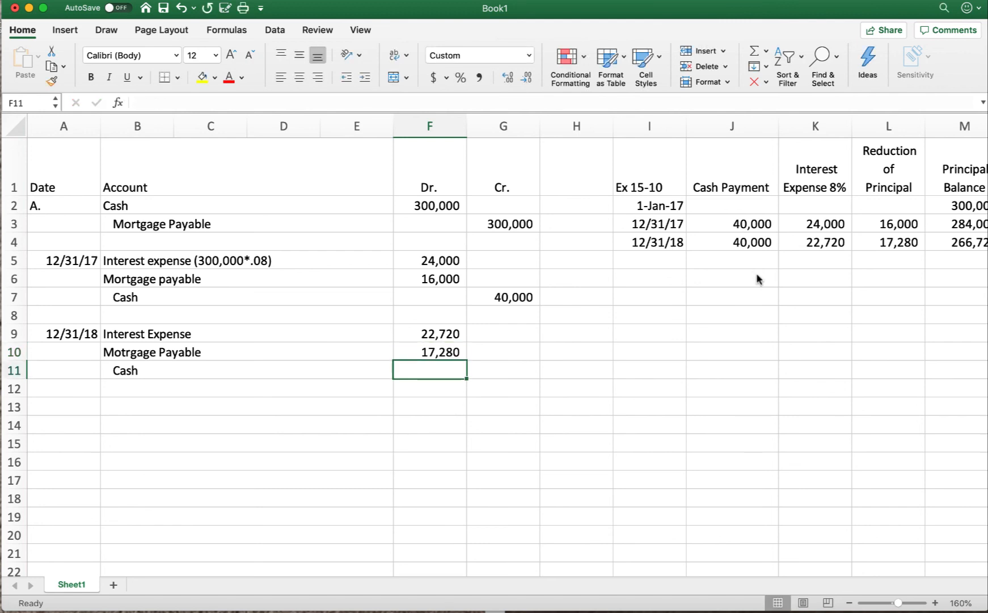
Step: Credit Cash for 40,000 in cell G11 to complete the 12/31/18 payment entry
{"action": "left_click", "coordinate": [489, 366]}
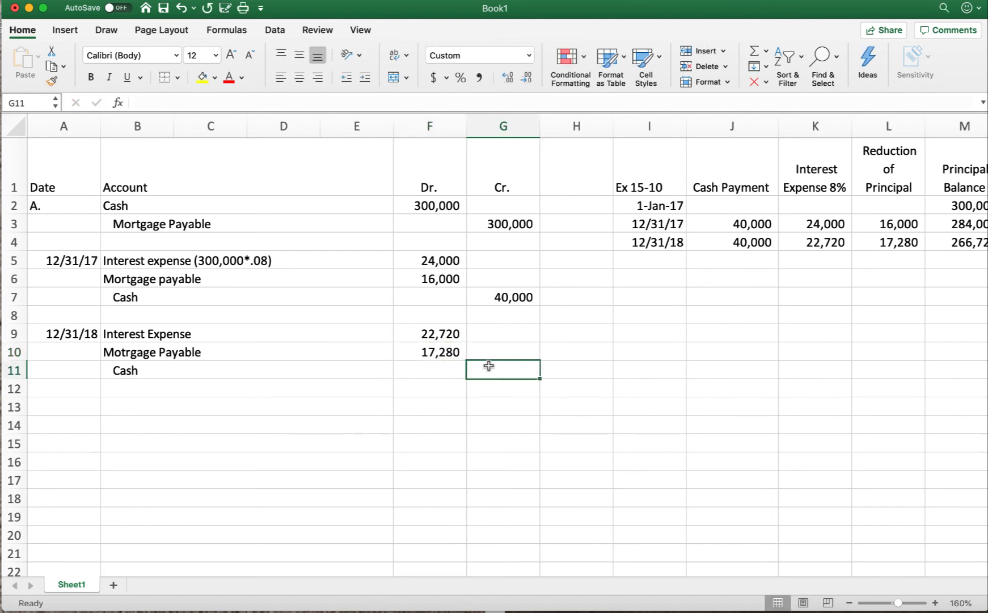
{"action": "type", "text": "40000"}
{"action": "key", "text": "Return"}
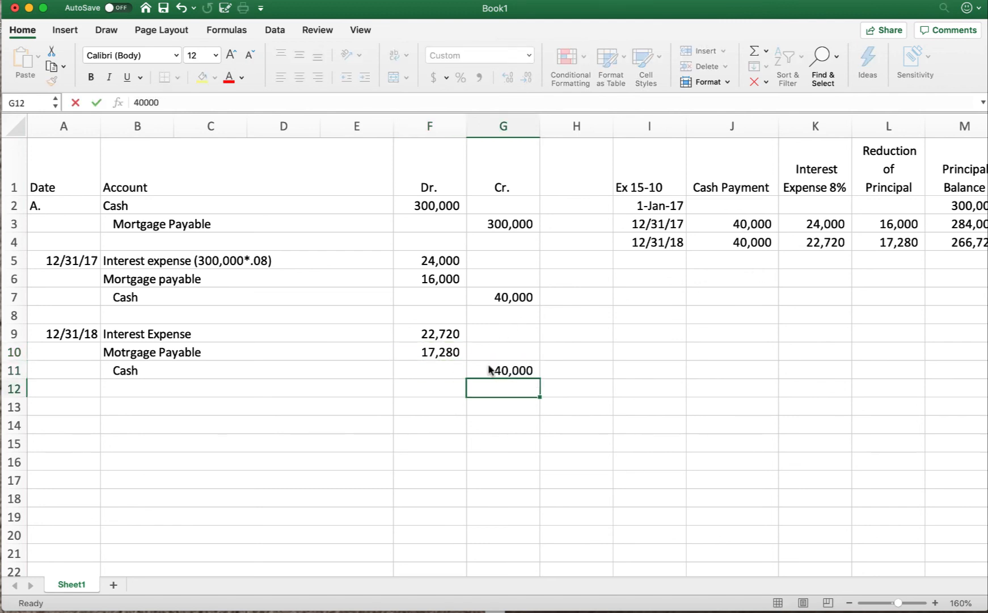
Step: Append (300,000-16,000) to the Interest Expense label in row 9 and check it against the 12/31/17 principal balance
{"action": "left_click", "coordinate": [229, 337]}
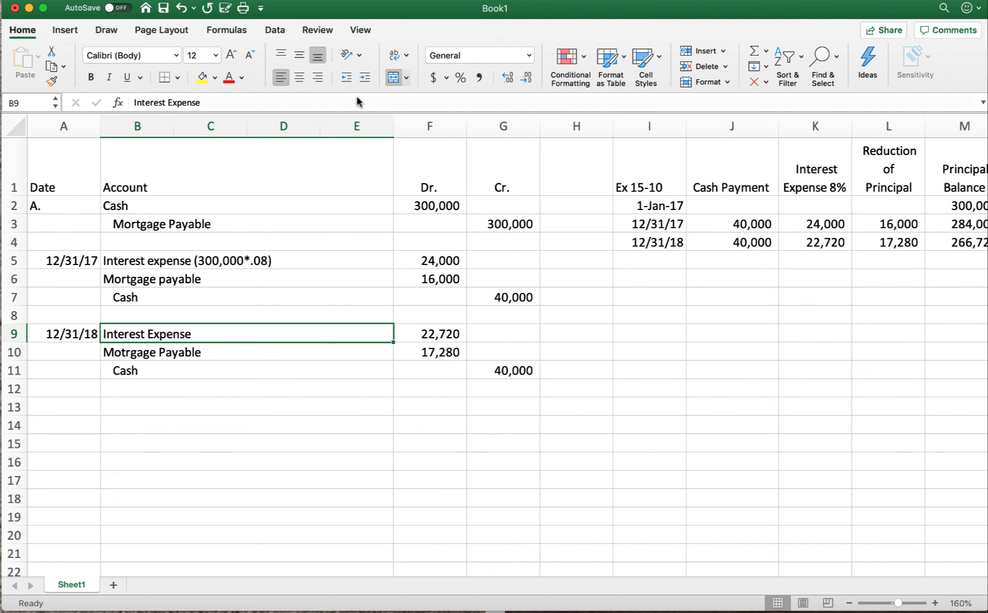
{"action": "left_click", "coordinate": [227, 99]}
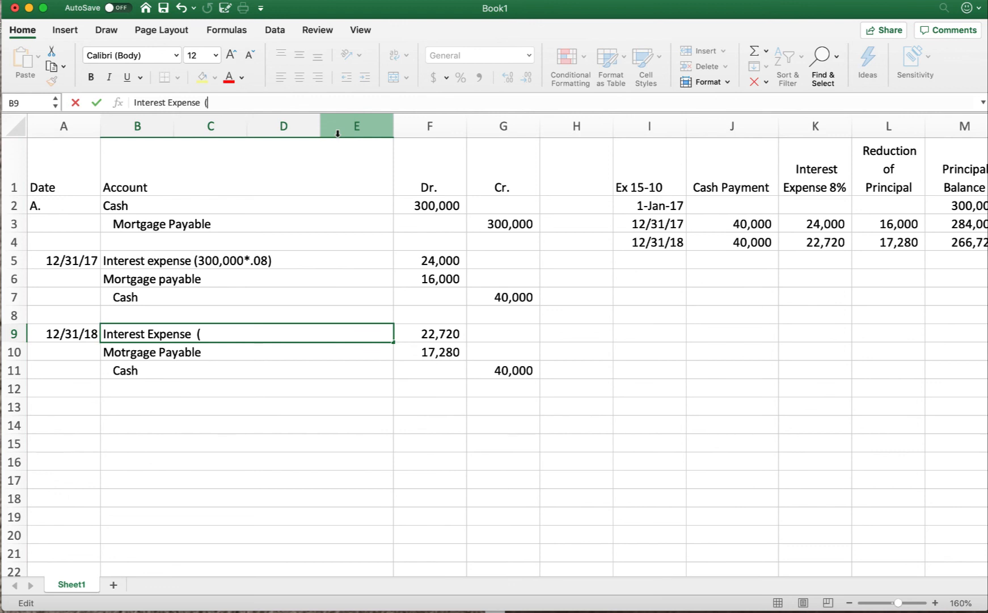
{"action": "type", "text": "300,000"}
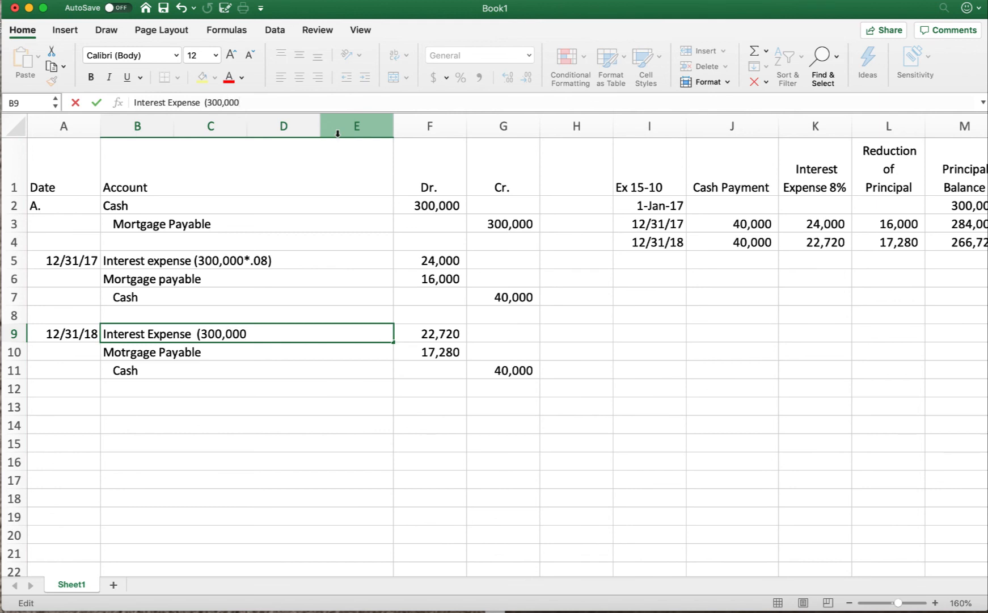
{"action": "type", "text": "-16,000)"}
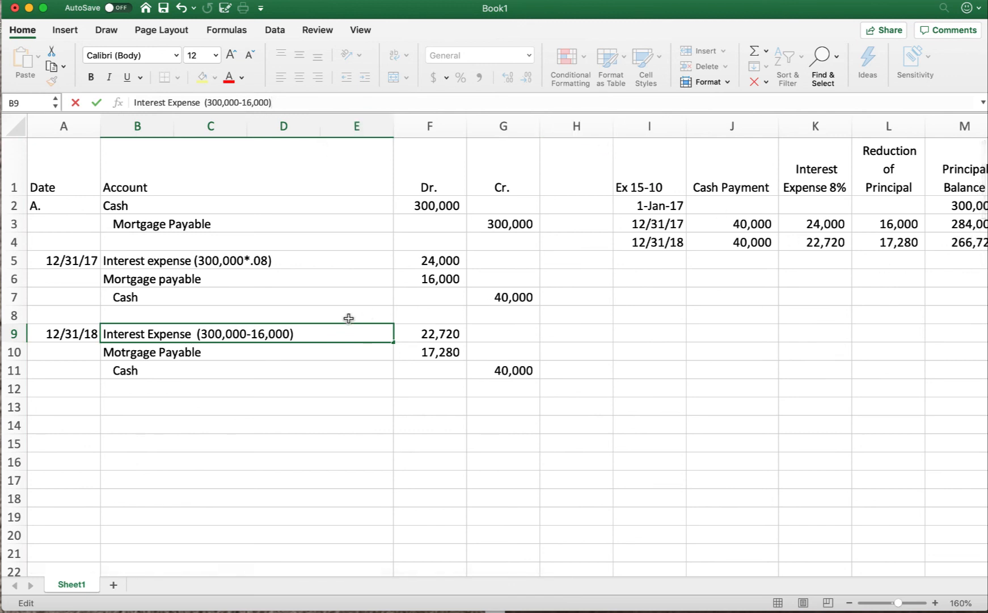
{"action": "scroll", "coordinate": [962, 224], "scroll_direction": "right", "scroll_amount": 2}
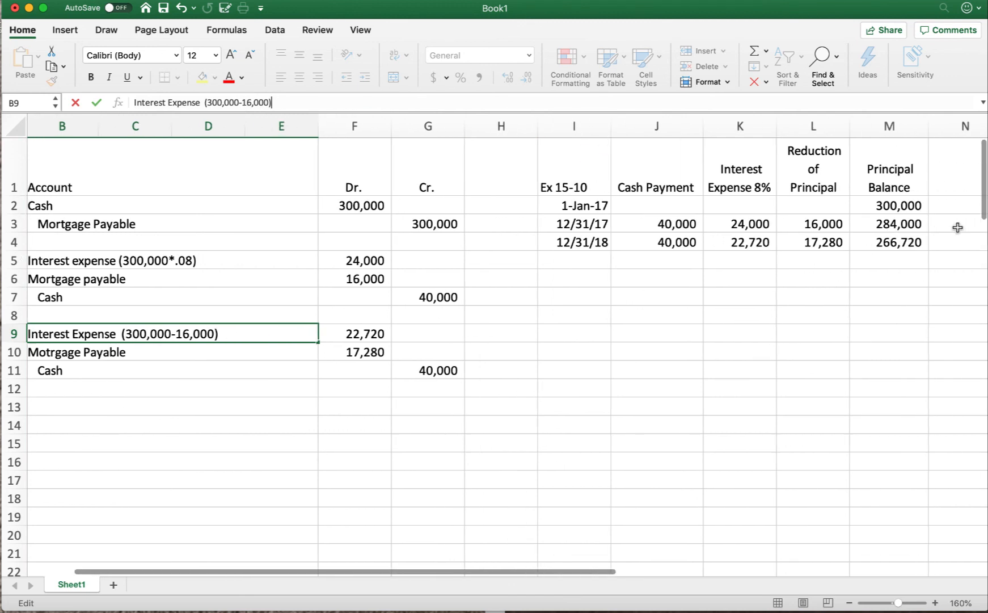
{"action": "left_click", "coordinate": [887, 223]}
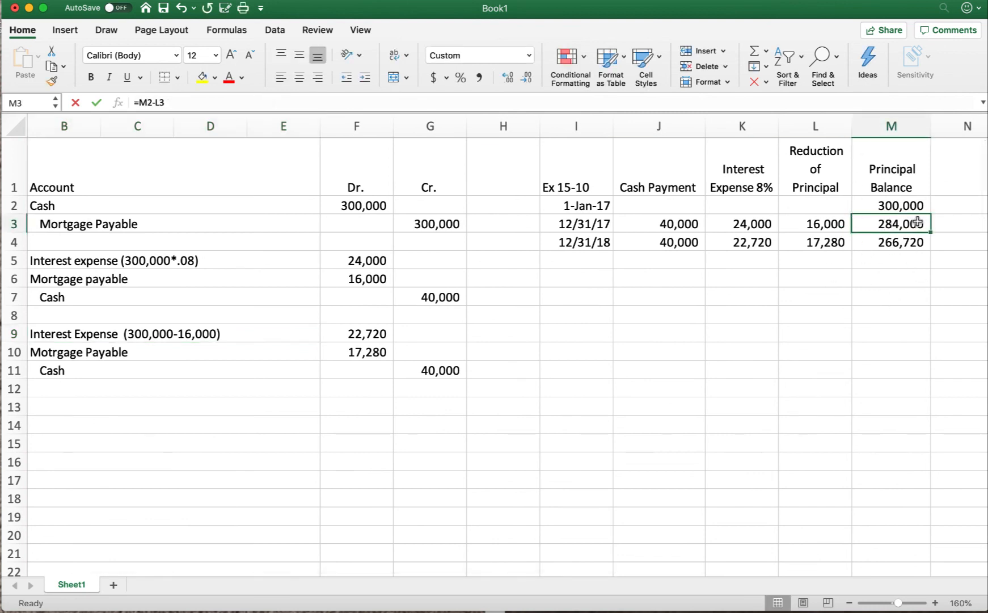
Step: Add the interest rate factor *.08 to the end of the row 9 Interest Expense label
{"action": "scroll", "coordinate": [397, 415], "scroll_direction": "left", "scroll_amount": 2}
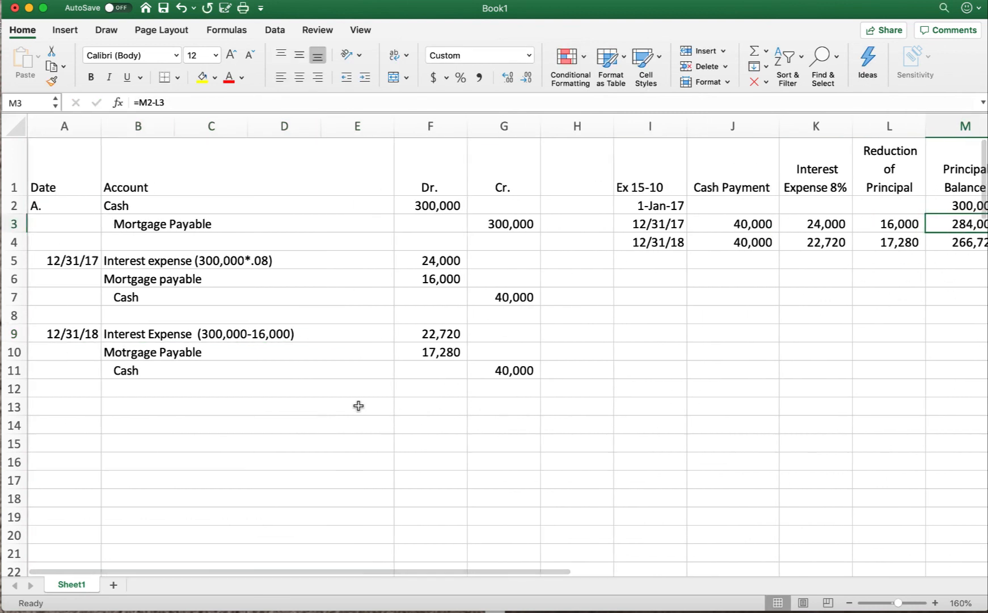
{"action": "left_click", "coordinate": [317, 336]}
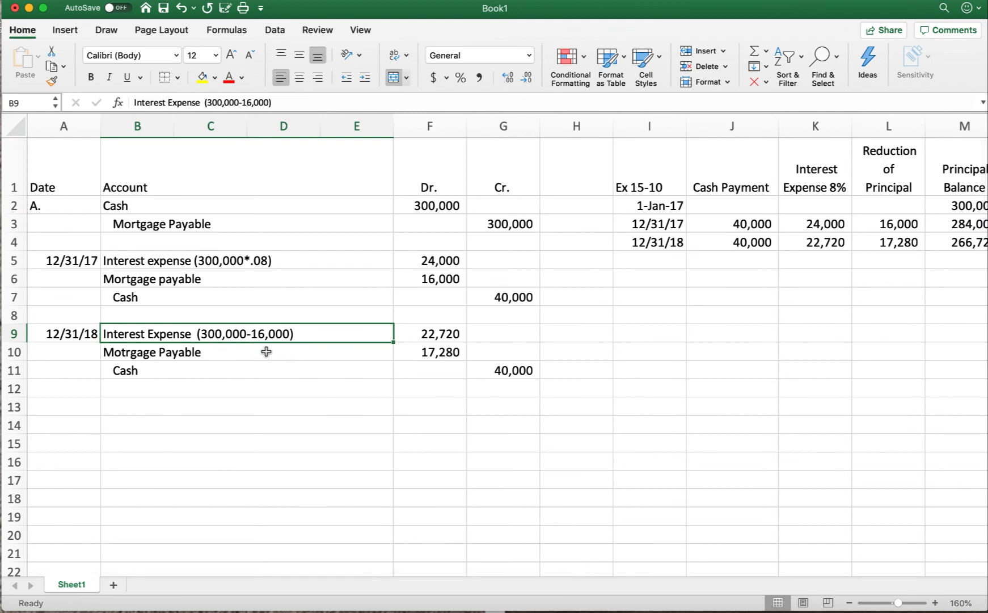
{"action": "left_click", "coordinate": [287, 102]}
{"action": "type", "text": "*"}
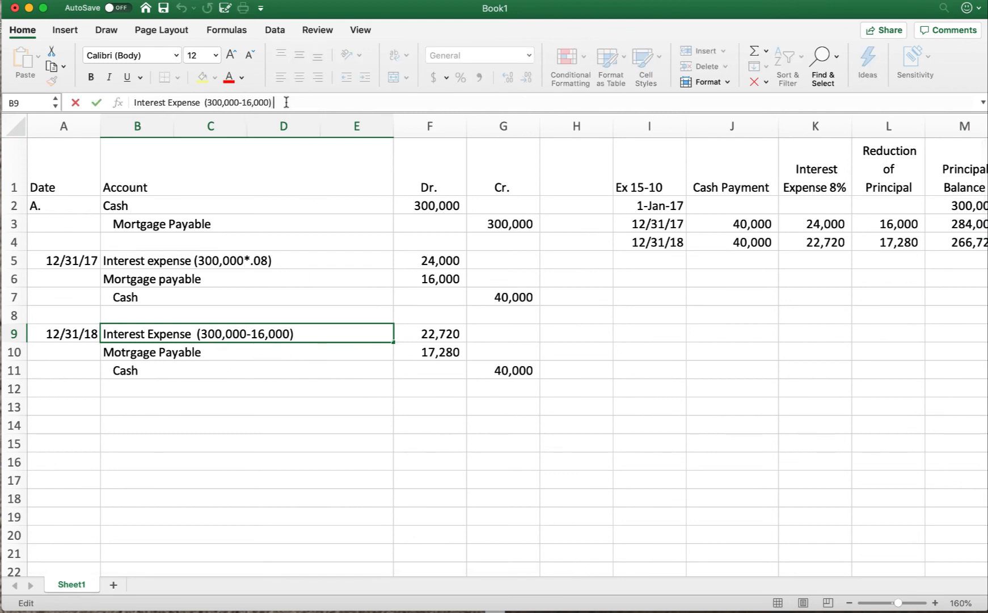
{"action": "type", "text": ".08"}
{"action": "key", "text": "Return"}
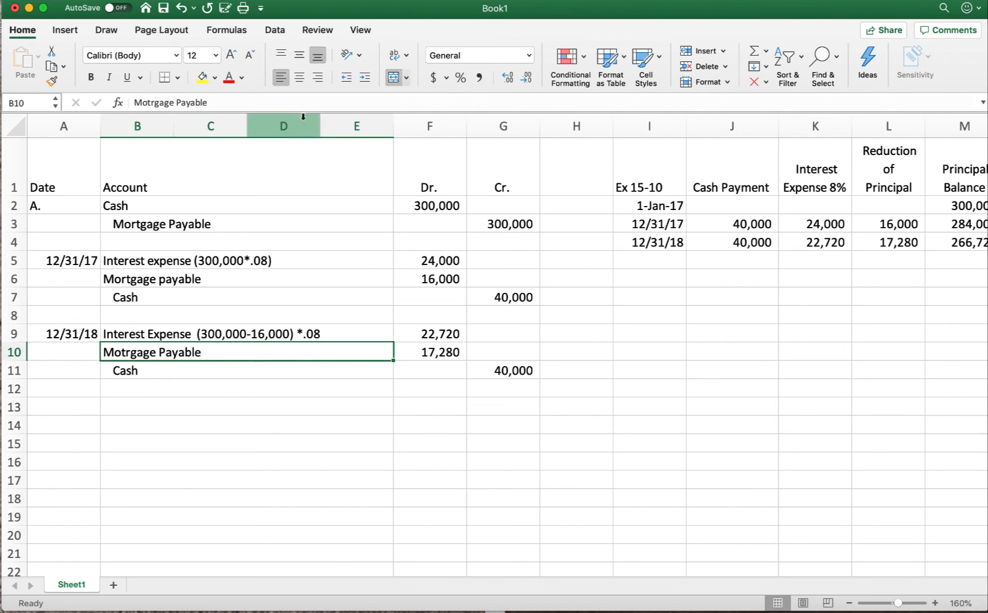
Step: Append the calculation (40,000-22,720) to the Motrgage Payable label in row 10
{"action": "left_click", "coordinate": [231, 103]}
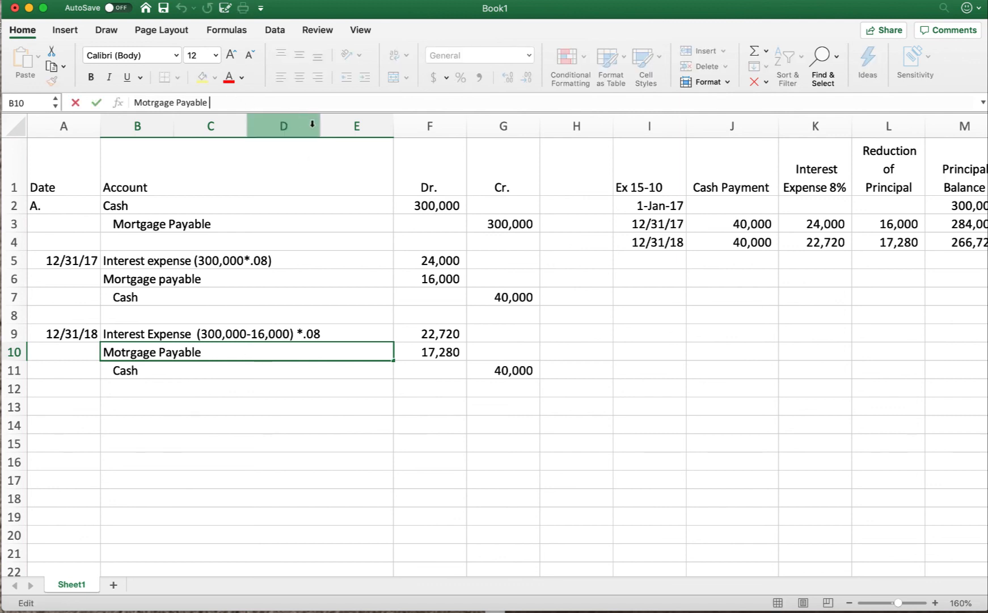
{"action": "type", "text": "(40,000"}
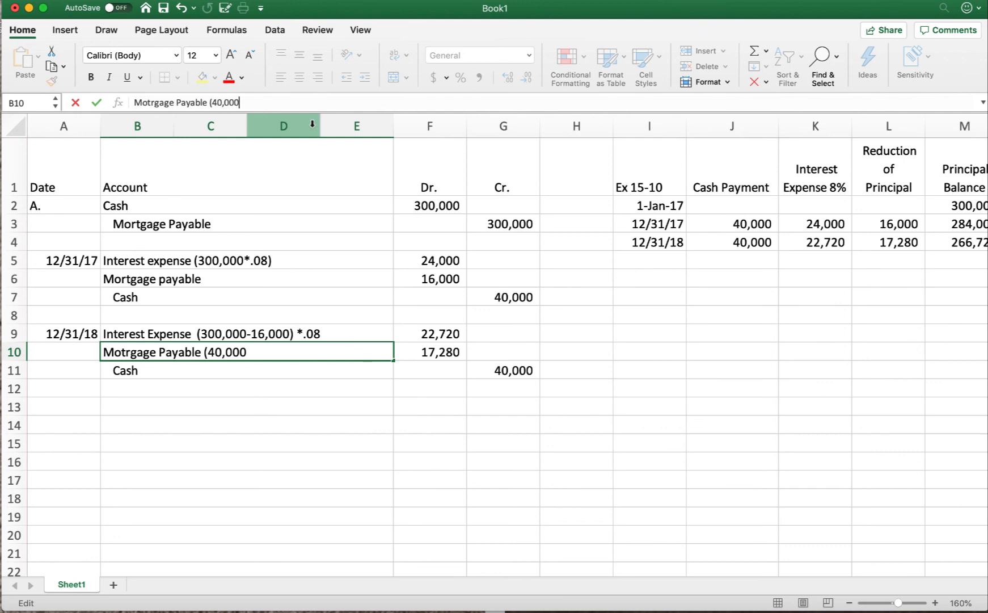
{"action": "type", "text": "-"}
{"action": "type", "text": "22720"}
{"action": "key", "text": "BackSpace"}
{"action": "key", "text": "BackSpace"}
{"action": "key", "text": "BackSpace"}
{"action": "type", "text": ",720)"}
{"action": "key", "text": "Return"}
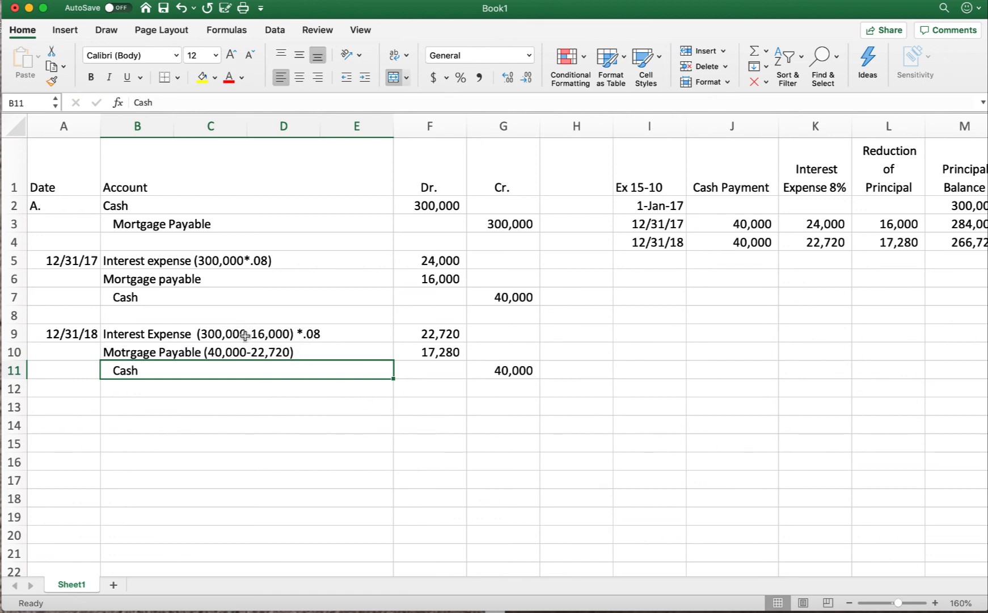
{"action": "scroll", "coordinate": [877, 334], "scroll_direction": "right", "scroll_amount": 2}
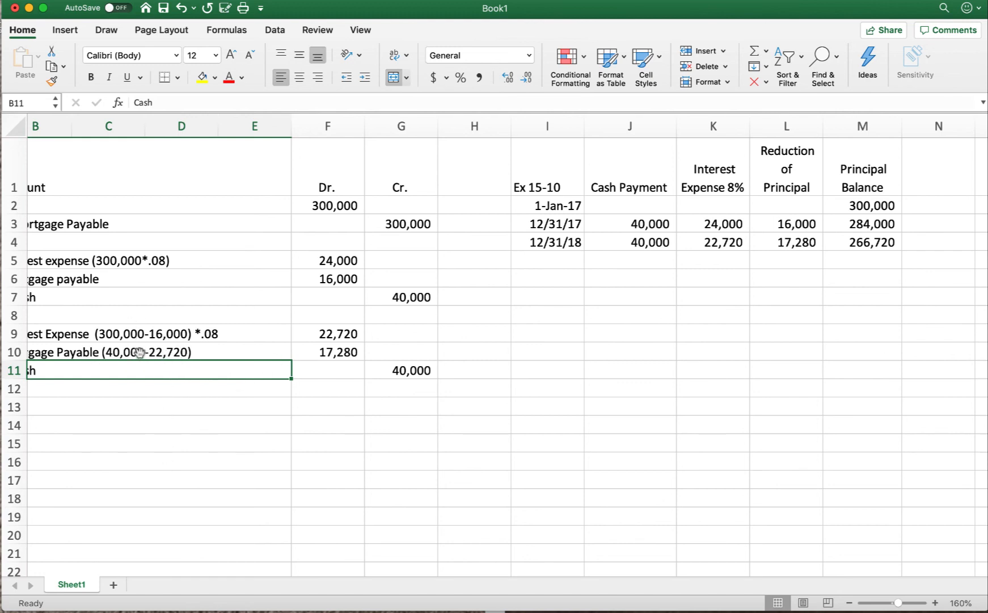
Step: Review the mortgage journal entries against the cash payment, interest, principal reduction and balance columns of the amortization schedule
{"action": "scroll", "coordinate": [103, 417], "scroll_direction": "left", "scroll_amount": 2}
{"action": "scroll", "coordinate": [104, 417], "scroll_direction": "left", "scroll_amount": 3}
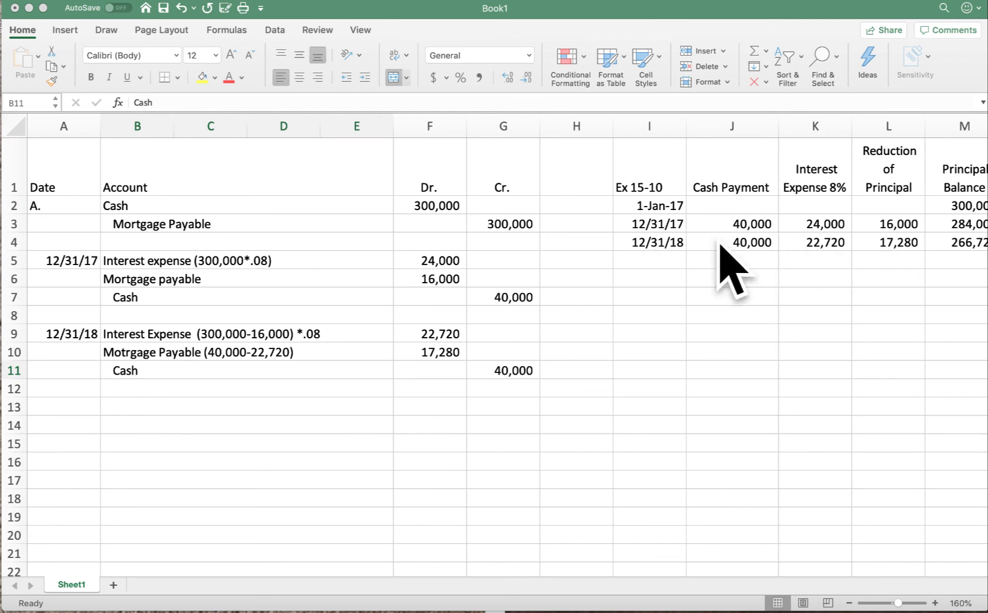
{"action": "scroll", "coordinate": [758, 261], "scroll_direction": "right", "scroll_amount": 3}
{"action": "scroll", "coordinate": [754, 260], "scroll_direction": "right", "scroll_amount": 1}
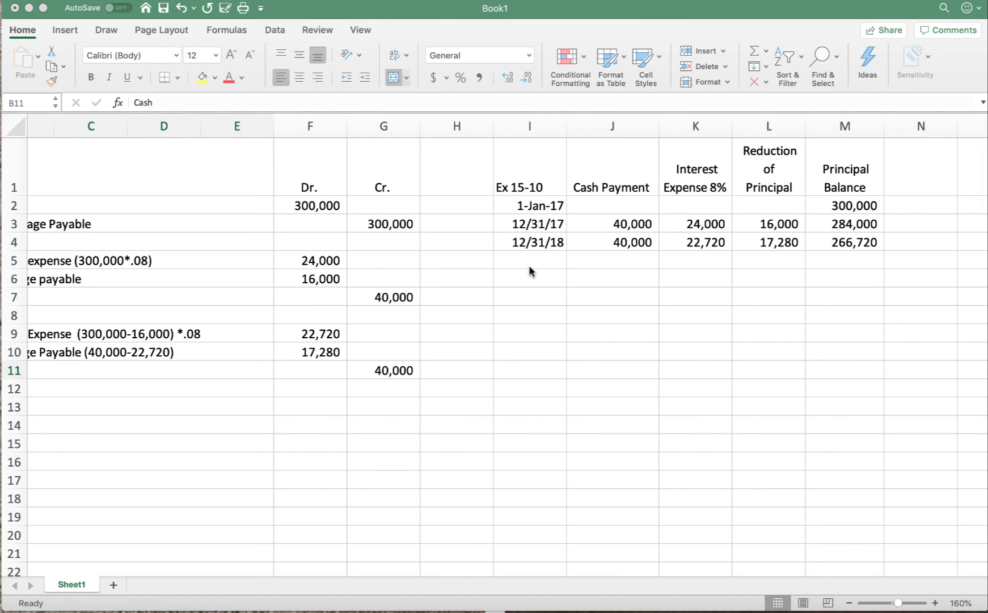
{"action": "scroll", "coordinate": [529, 269], "scroll_direction": "left", "scroll_amount": 2}
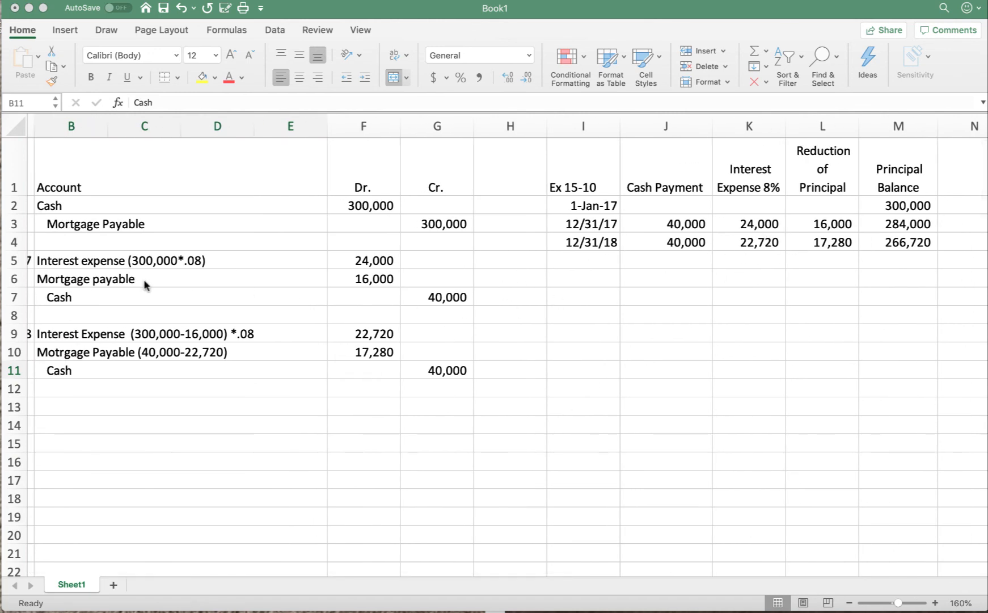
{"action": "scroll", "coordinate": [142, 280], "scroll_direction": "left", "scroll_amount": 2}
{"action": "scroll", "coordinate": [141, 281], "scroll_direction": "right", "scroll_amount": 5}
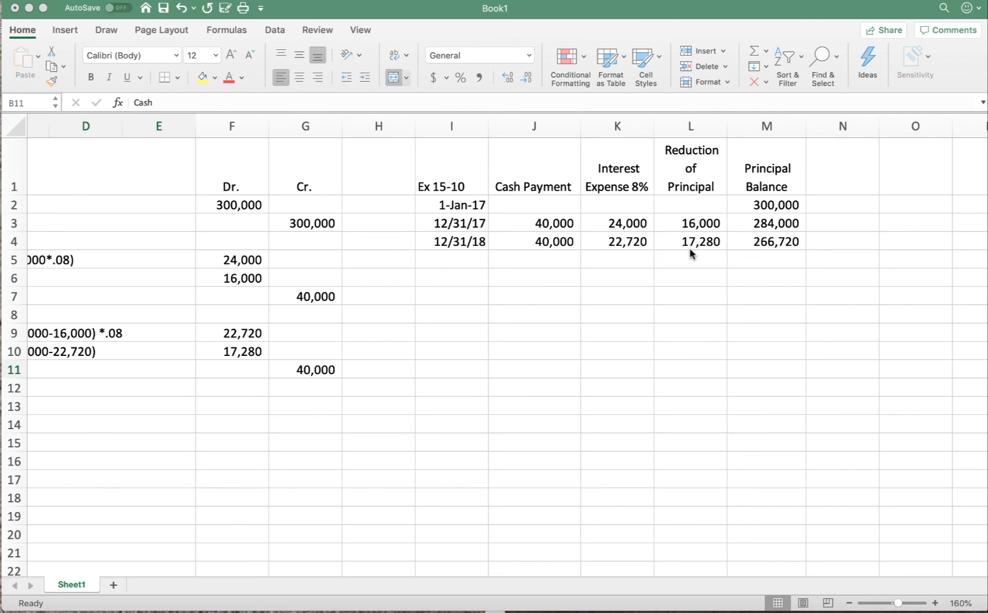
{"action": "scroll", "coordinate": [691, 252], "scroll_direction": "left", "scroll_amount": 5}
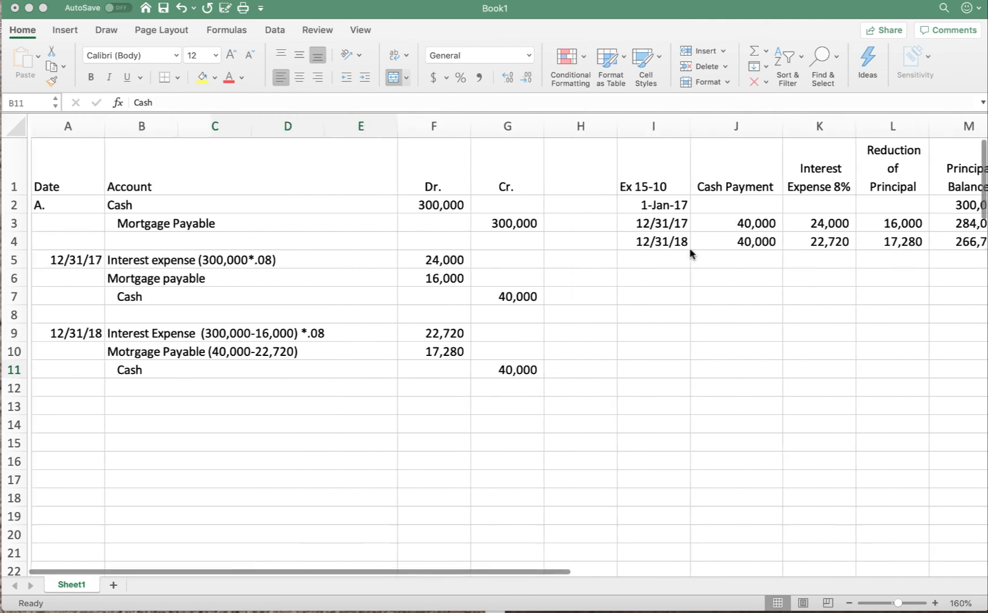
{"action": "scroll", "coordinate": [53, 460], "scroll_direction": "down", "scroll_amount": 1}
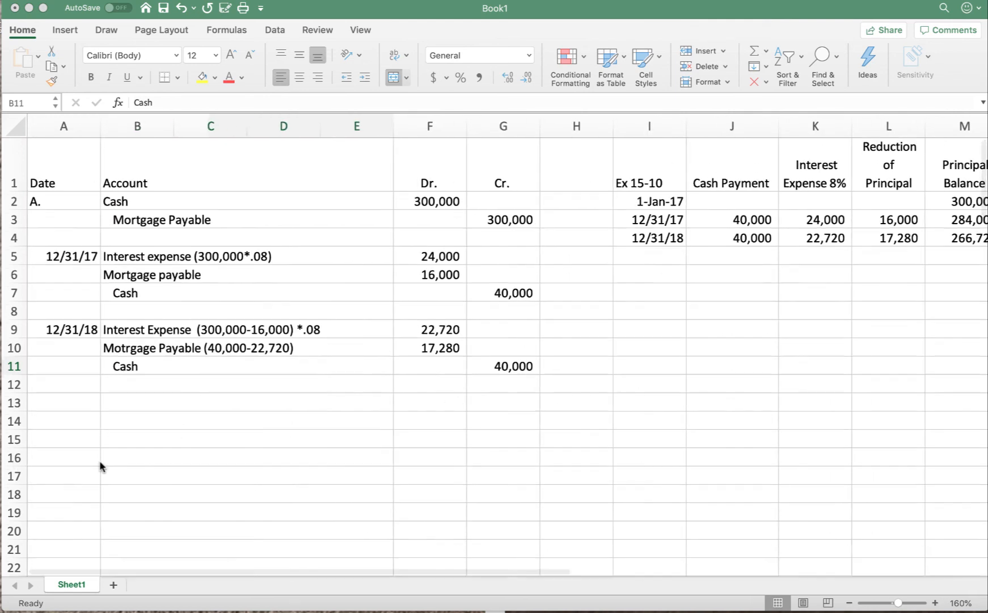
Step: Label row 14 as part b. and enter "Current Portion: 17,280" in the account column
{"action": "left_click", "coordinate": [51, 417]}
{"action": "left_click", "coordinate": [50, 416]}
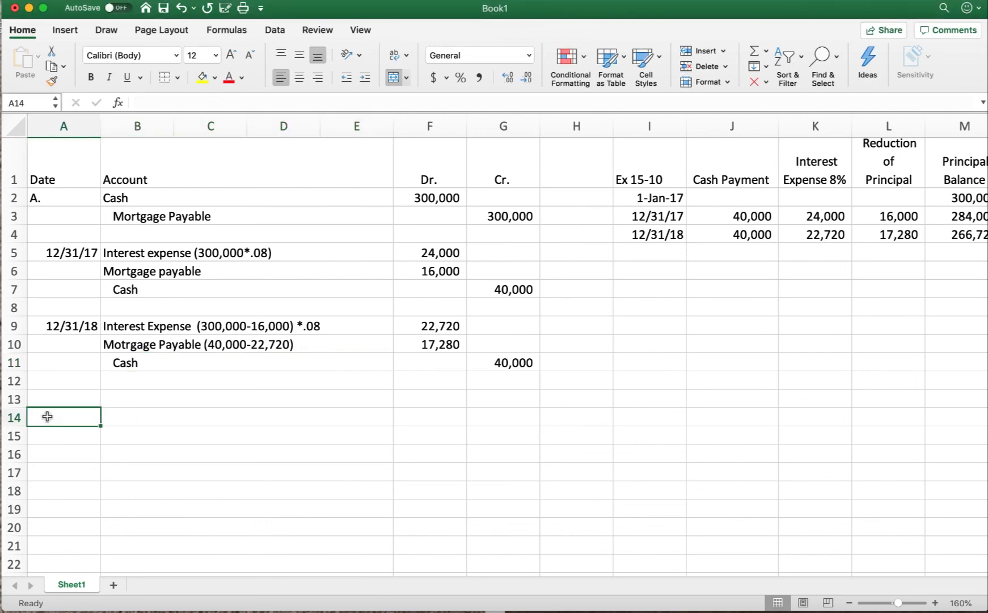
{"action": "type", "text": "b."}
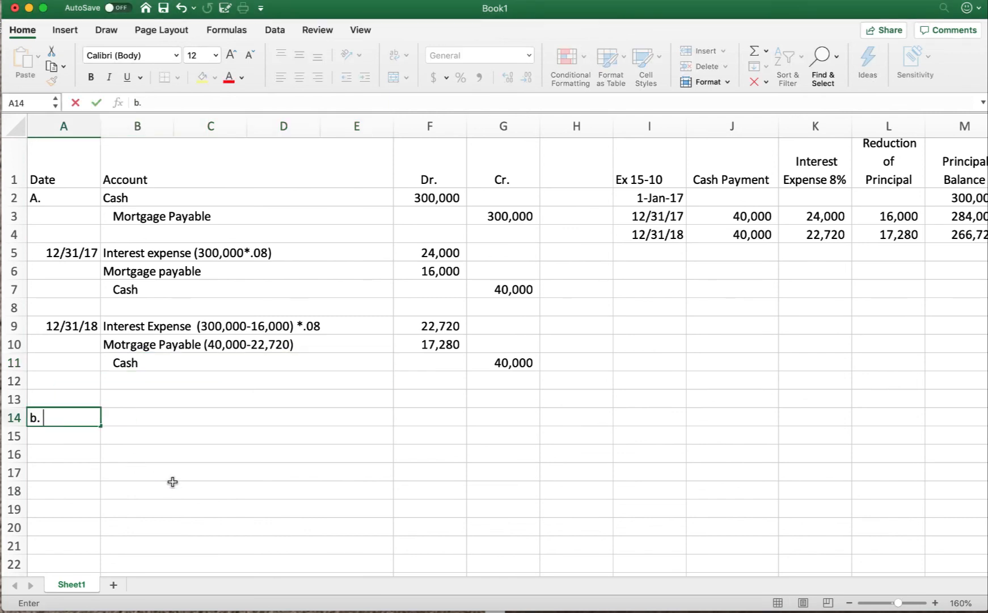
{"action": "key", "text": "Tab"}
{"action": "type", "text": "C"}
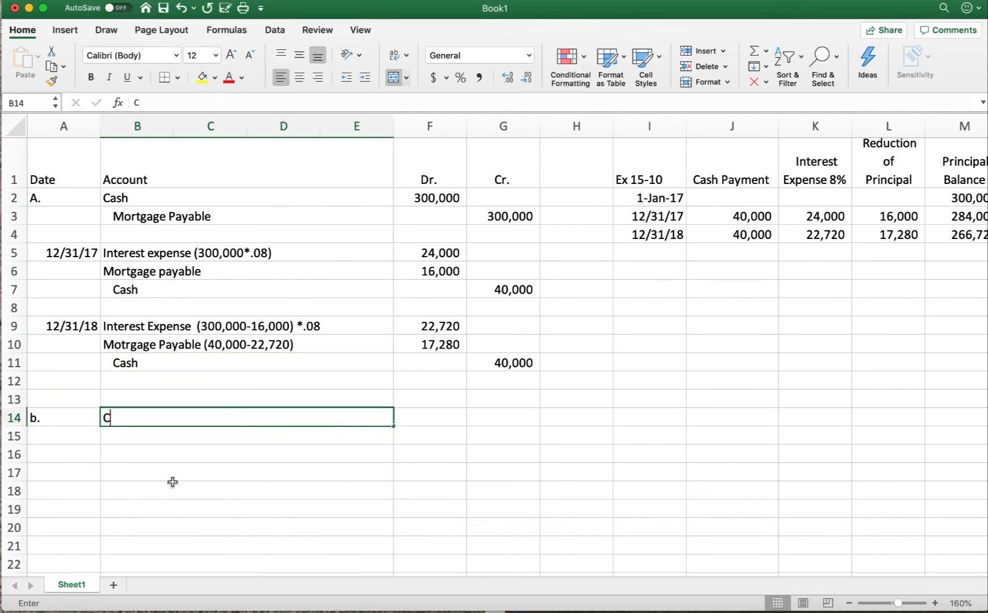
{"action": "type", "text": "urrent "}
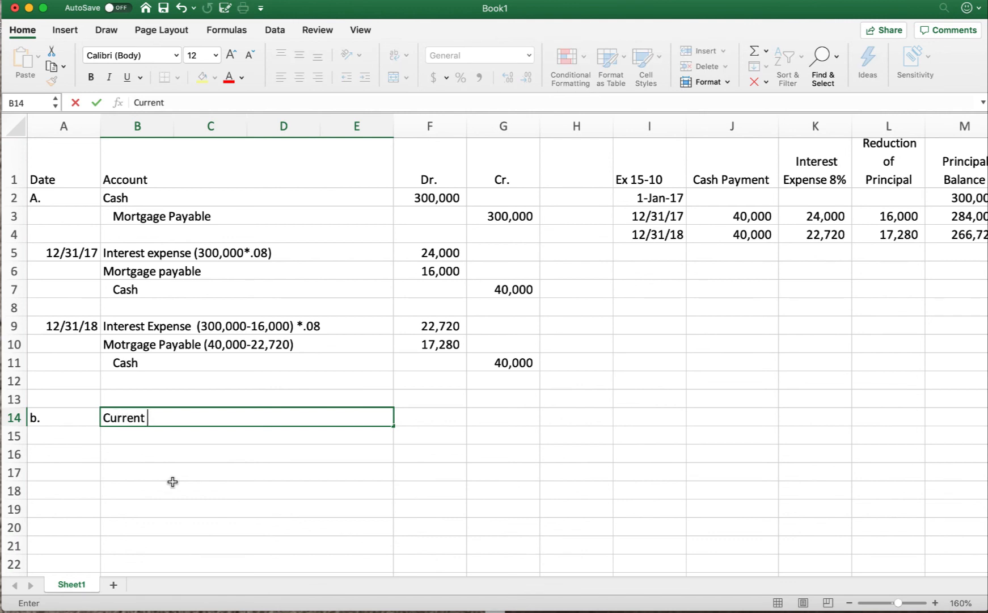
{"action": "type", "text": "Portion : 17,"}
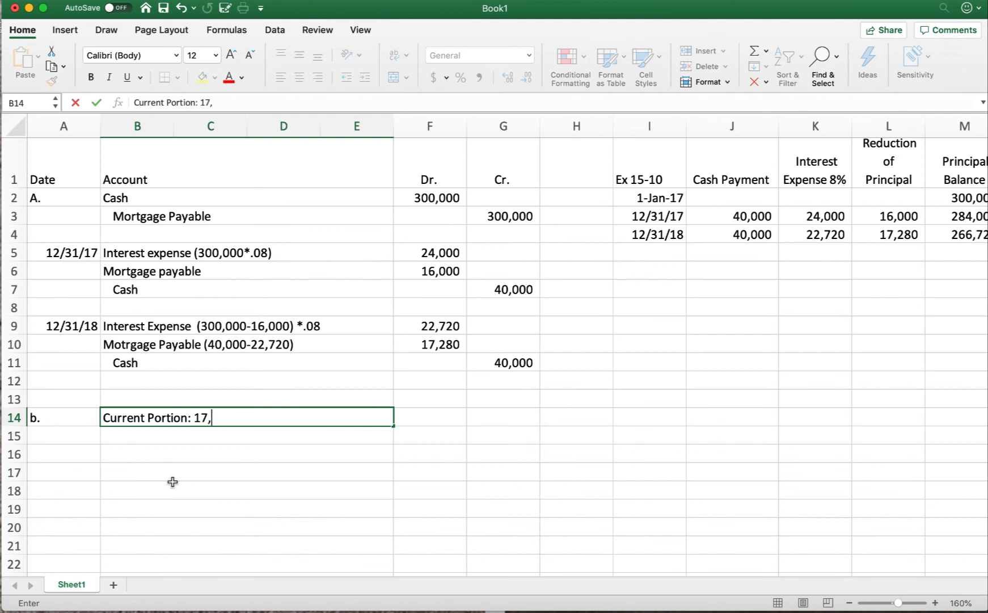
{"action": "type", "text": "280"}
{"action": "key", "text": "Return"}
Step: Highlight the 12/31/17 row of the amortization schedule from the date through the principal balance to examine its figures
{"action": "scroll", "coordinate": [170, 481], "scroll_direction": "down", "scroll_amount": 20}
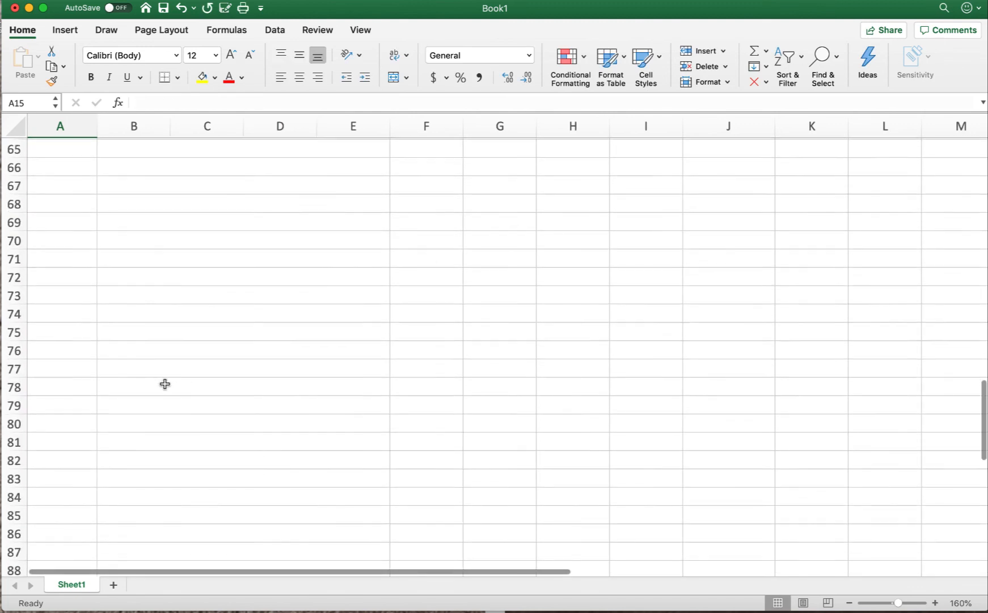
{"action": "scroll", "coordinate": [165, 384], "scroll_direction": "up", "scroll_amount": 14}
{"action": "scroll", "coordinate": [165, 384], "scroll_direction": "up", "scroll_amount": 7}
{"action": "left_click", "coordinate": [141, 446]}
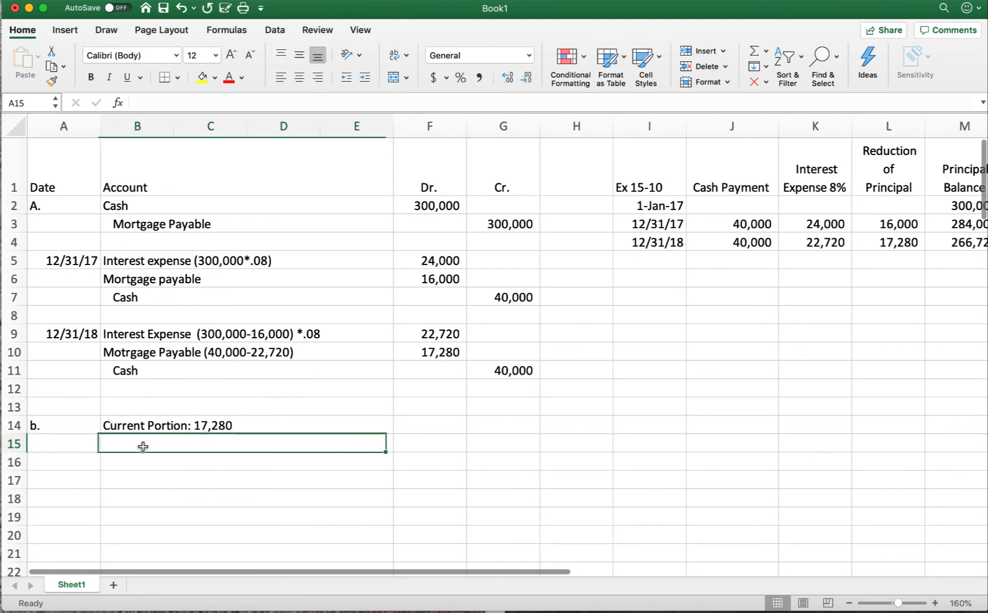
{"action": "scroll", "coordinate": [747, 371], "scroll_direction": "right", "scroll_amount": 3}
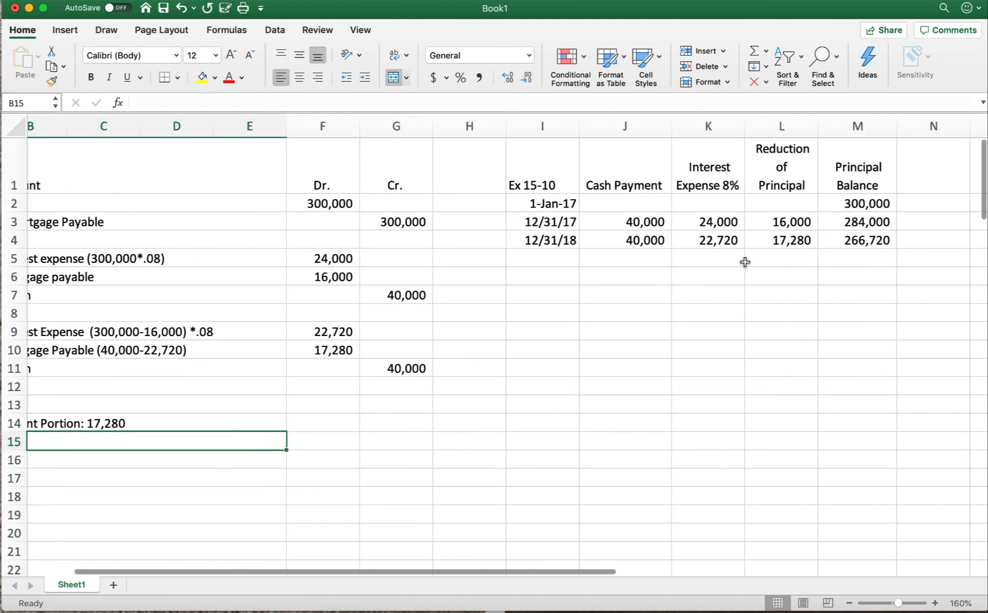
{"action": "left_click_drag", "start_coordinate": [551, 221], "coordinate": [893, 222]}
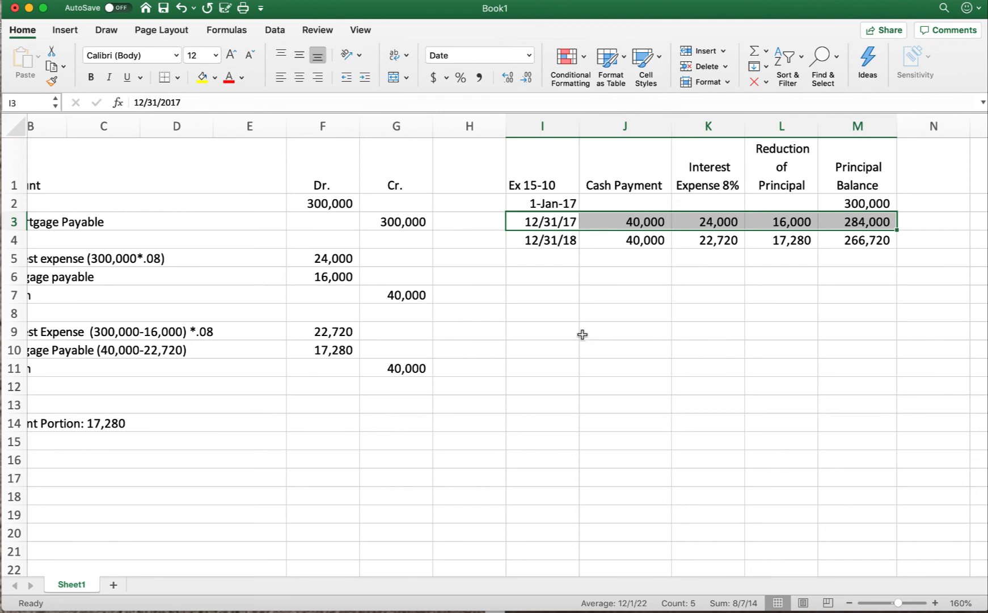
{"action": "scroll", "coordinate": [361, 481], "scroll_direction": "left", "scroll_amount": 2}
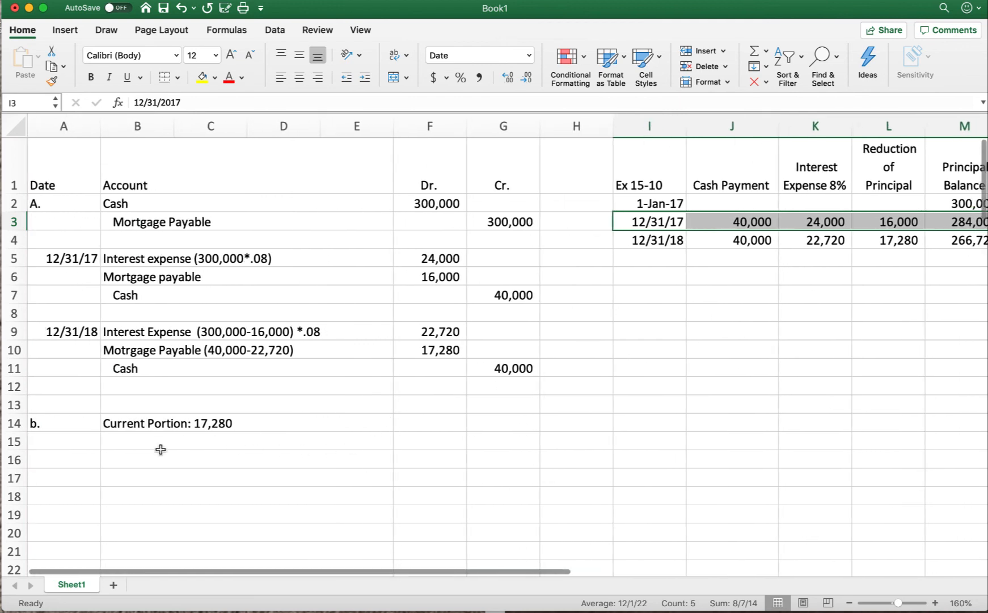
Step: Begin the current portion's supporting calculation in cell B15 with "[40,000 - ("
{"action": "left_click", "coordinate": [112, 436]}
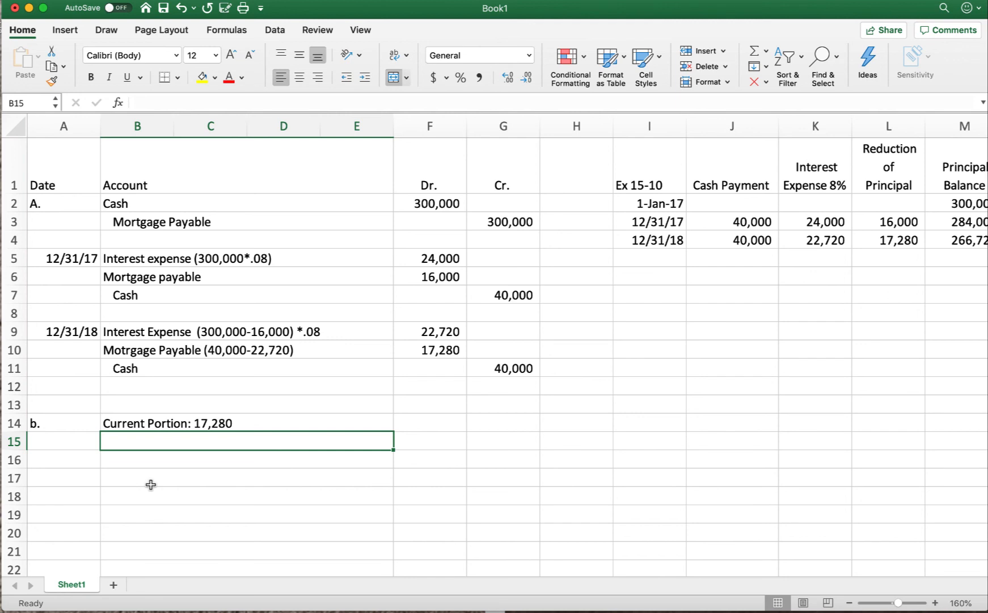
{"action": "type", "text": "["}
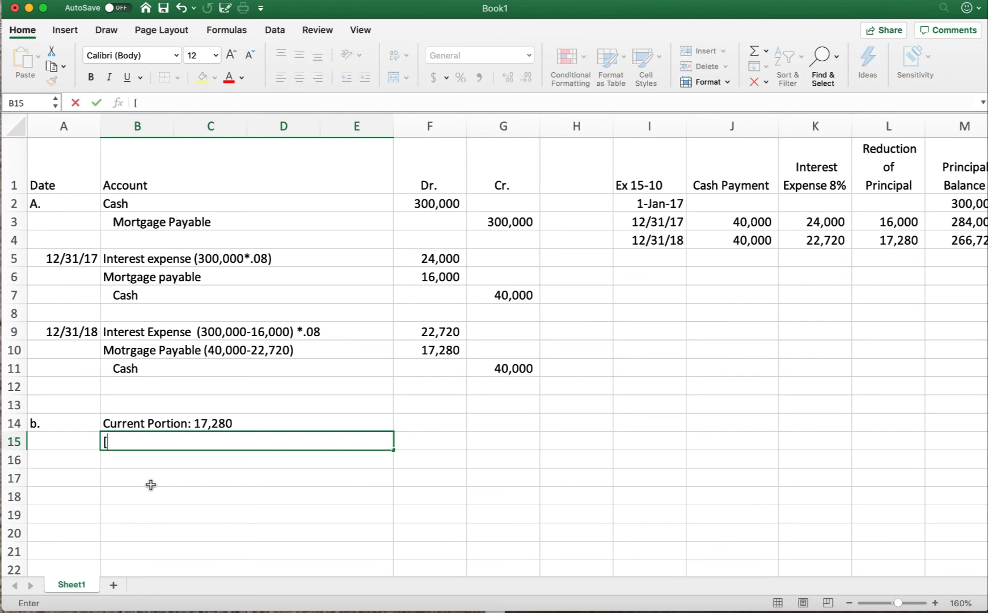
{"action": "type", "text": "40,000"}
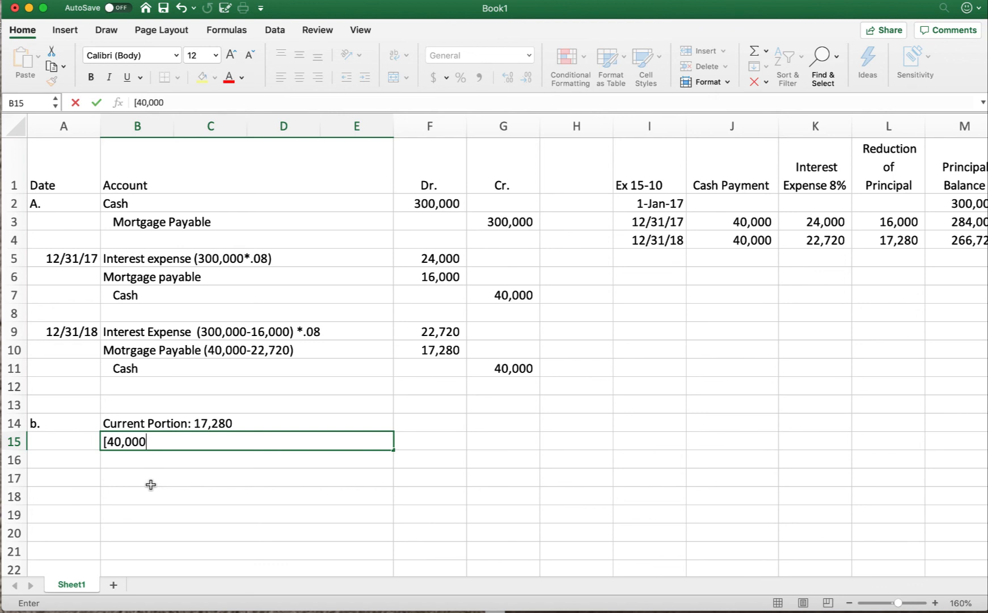
{"action": "type", "text": " - ("}
Step: Complete the calculation in cell B15 with the 12/31/17 principal balance times the rate, "284,000*.08)]"
{"action": "scroll", "coordinate": [251, 428], "scroll_direction": "down", "scroll_amount": 5}
{"action": "scroll", "coordinate": [541, 326], "scroll_direction": "up", "scroll_amount": 5}
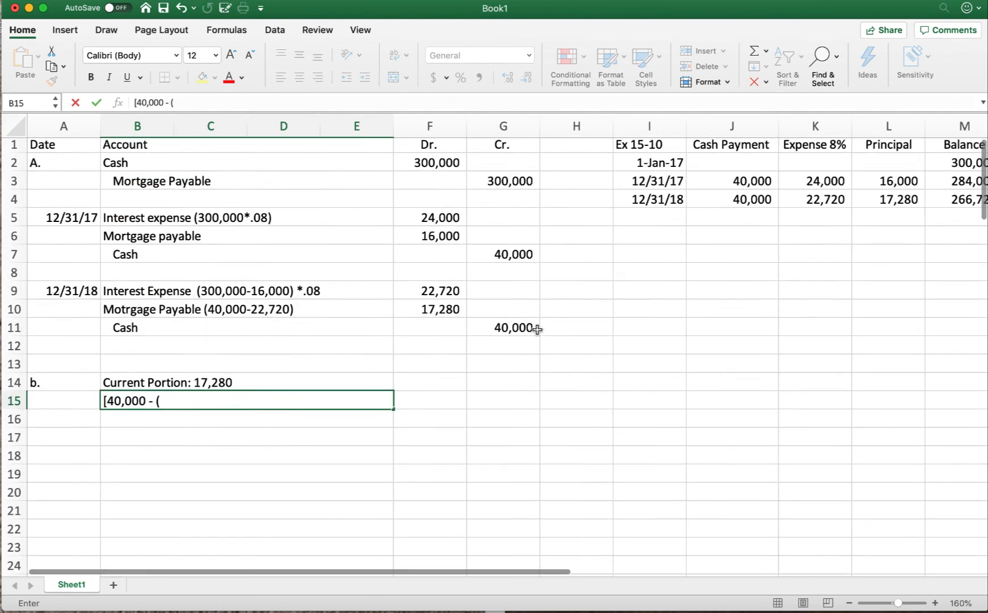
{"action": "scroll", "coordinate": [858, 259], "scroll_direction": "right", "scroll_amount": 2}
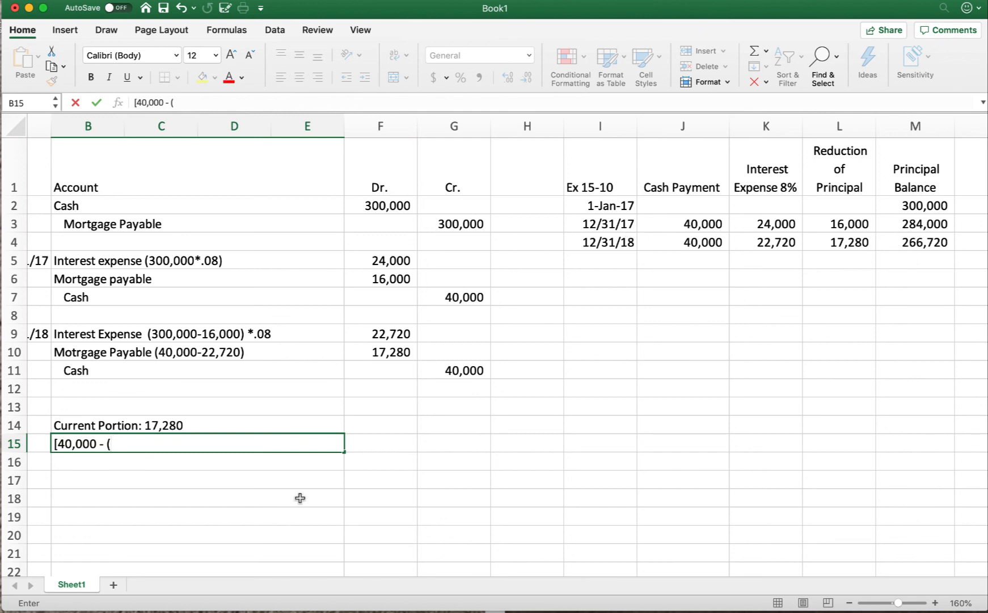
{"action": "left_click", "coordinate": [123, 443]}
{"action": "type", "text": "284,000"}
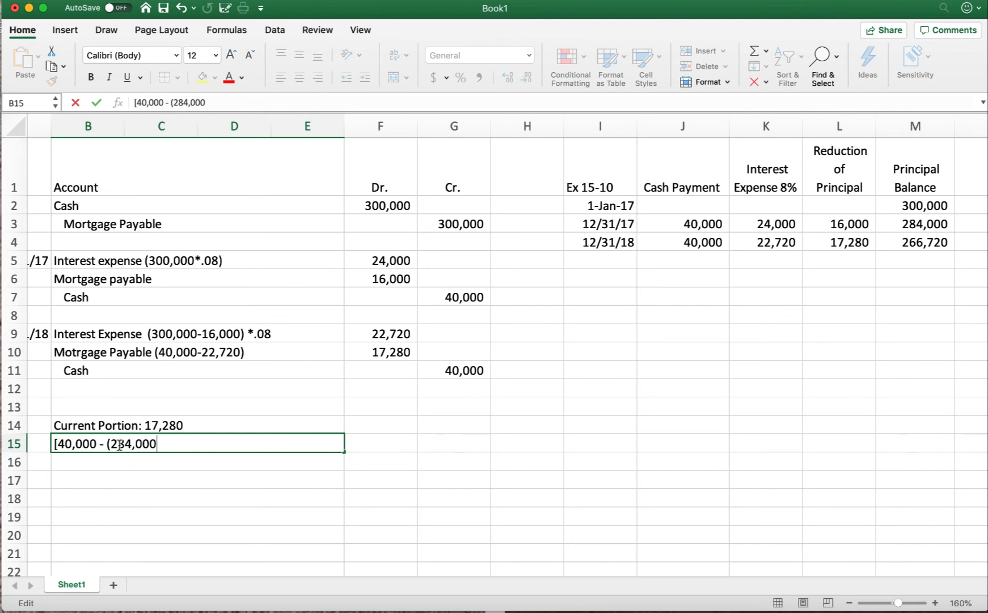
{"action": "type", "text": "*.08)]"}
Step: Enter "Long Term Portion: 266,720" in cell B17 and check it against the 12/31/18 principal balance
{"action": "scroll", "coordinate": [74, 483], "scroll_direction": "left", "scroll_amount": 2}
{"action": "left_click", "coordinate": [105, 476]}
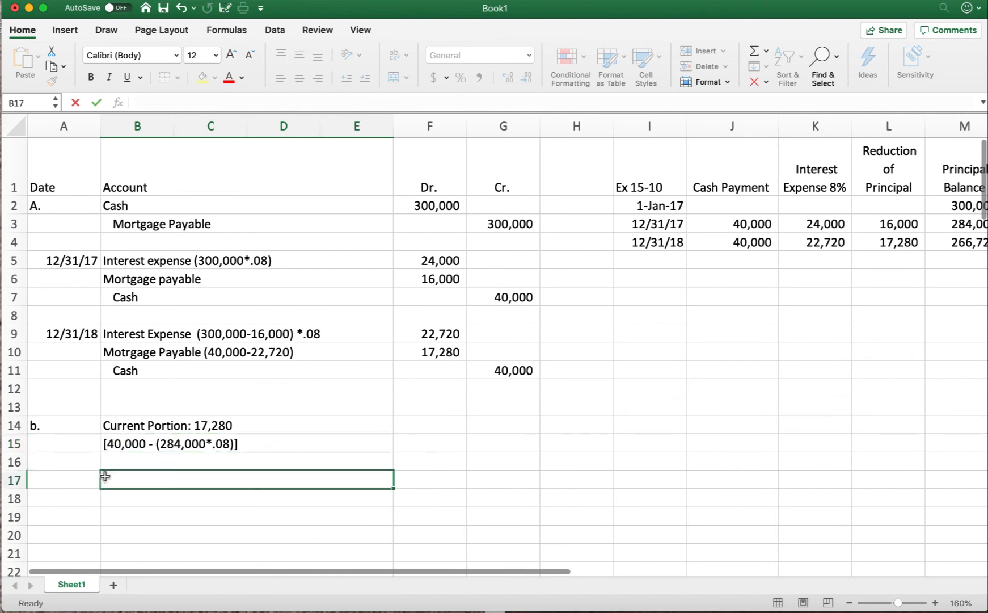
{"action": "type", "text": "Lo"}
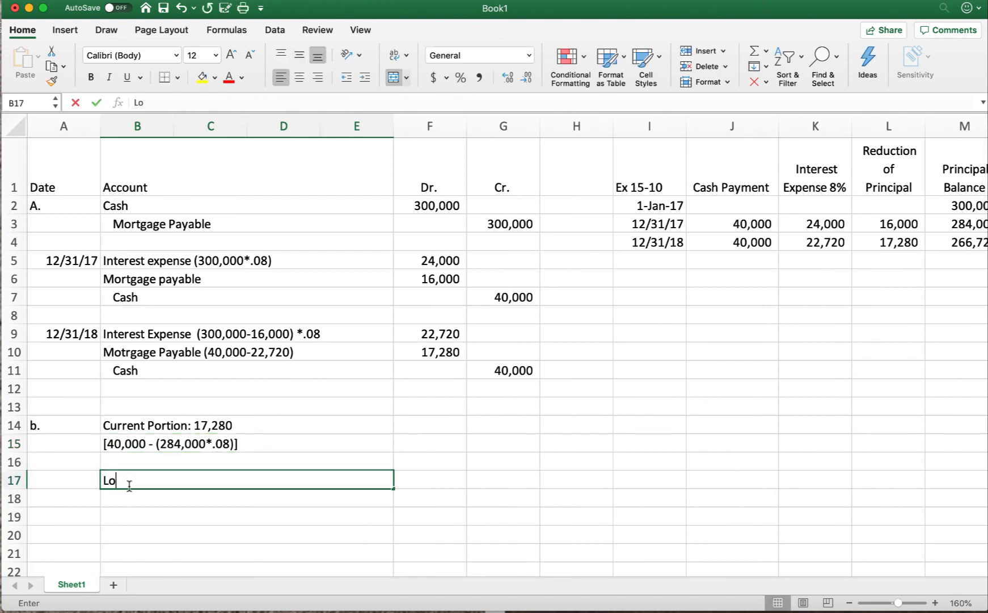
{"action": "type", "text": "ng Term "}
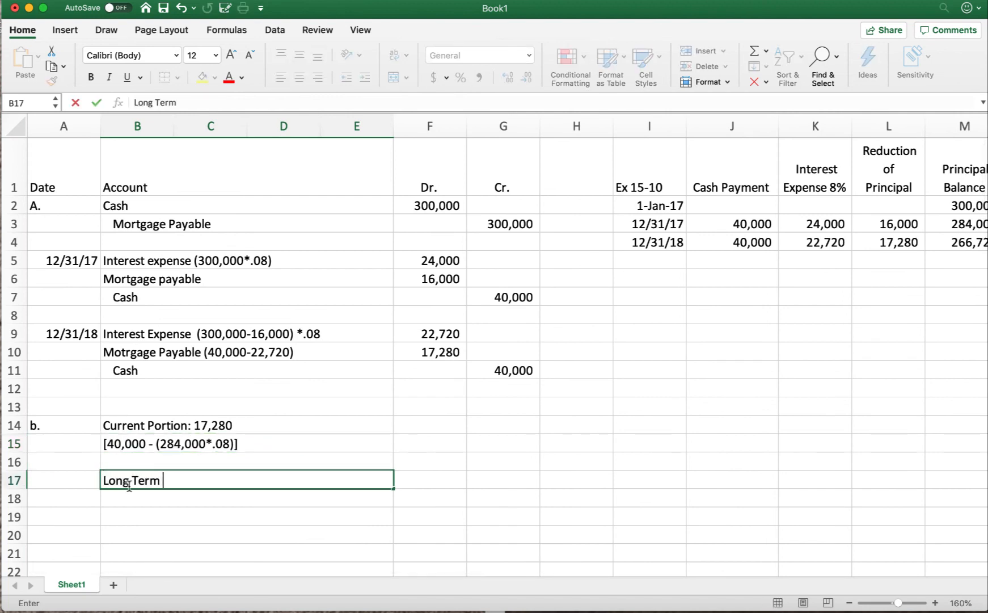
{"action": "type", "text": "Portion: 2"}
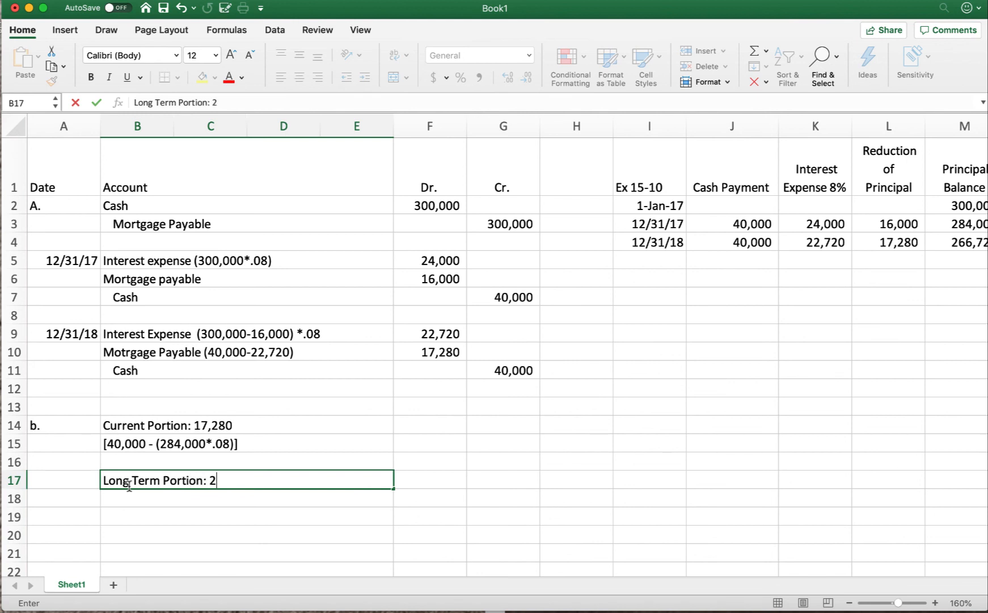
{"action": "type", "text": "66,720"}
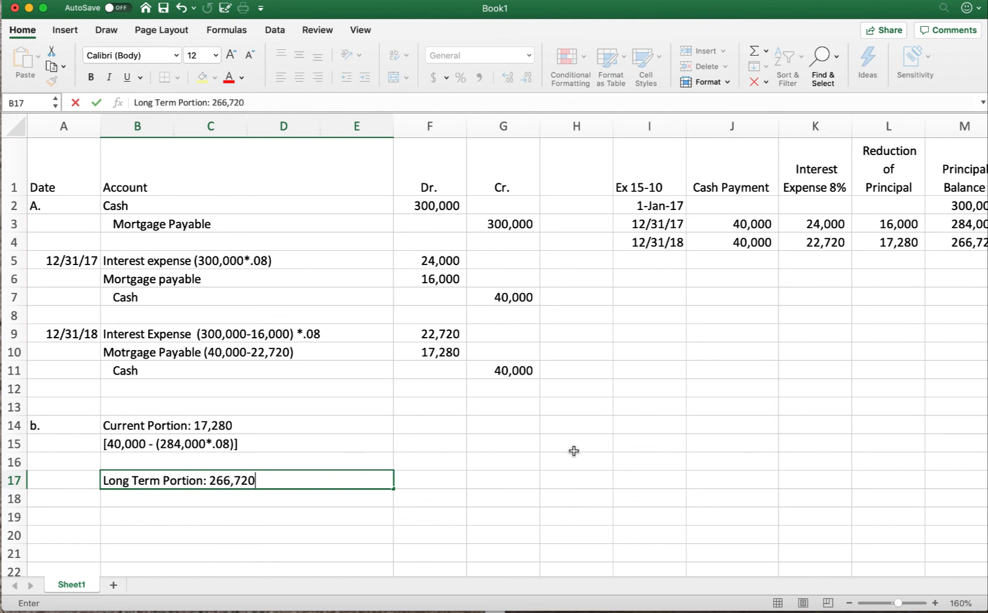
{"action": "scroll", "coordinate": [571, 452], "scroll_direction": "right", "scroll_amount": 1}
{"action": "left_click", "coordinate": [931, 241]}
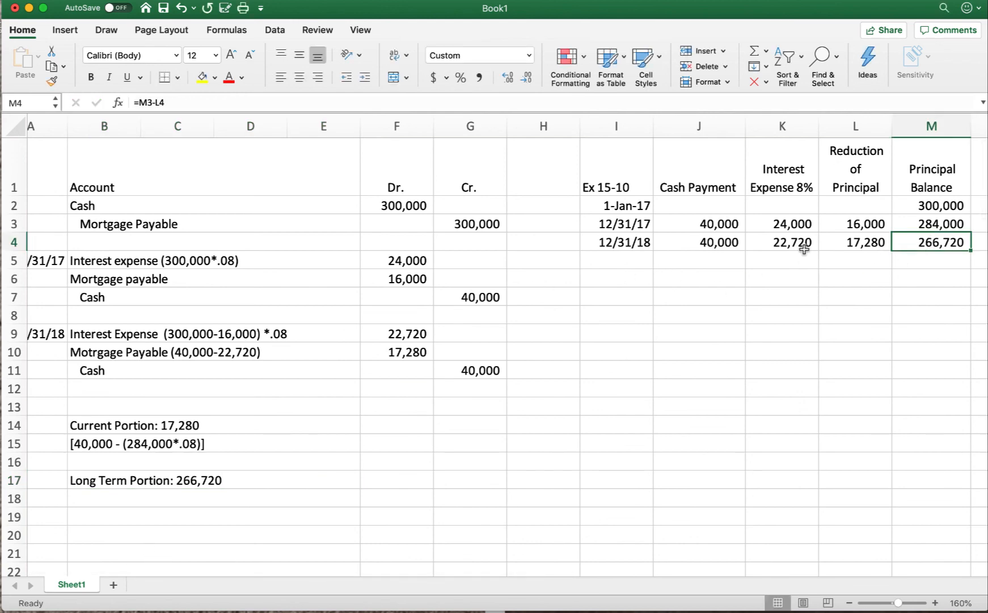
Step: Begin the long-term portion's supporting calculation in cell B18 with "(300,000 - 16,"
{"action": "scroll", "coordinate": [254, 470], "scroll_direction": "left", "scroll_amount": 1}
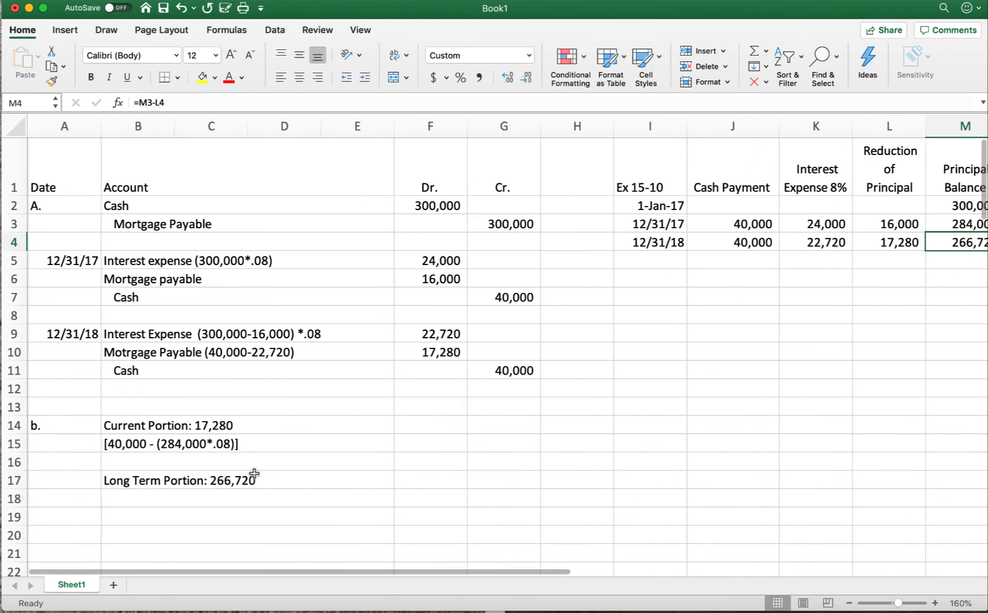
{"action": "scroll", "coordinate": [252, 474], "scroll_direction": "down", "scroll_amount": 1}
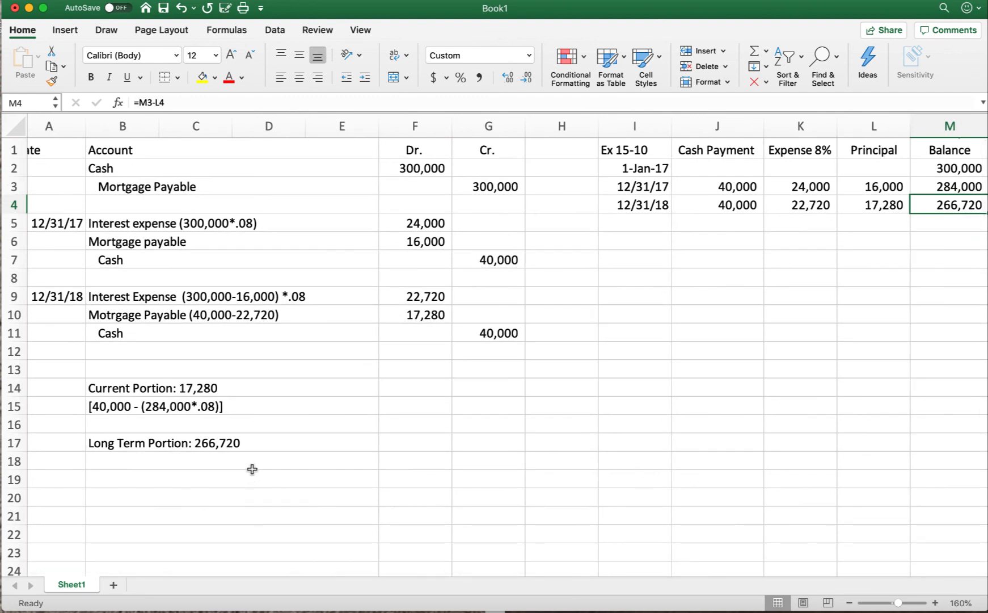
{"action": "left_click", "coordinate": [135, 460]}
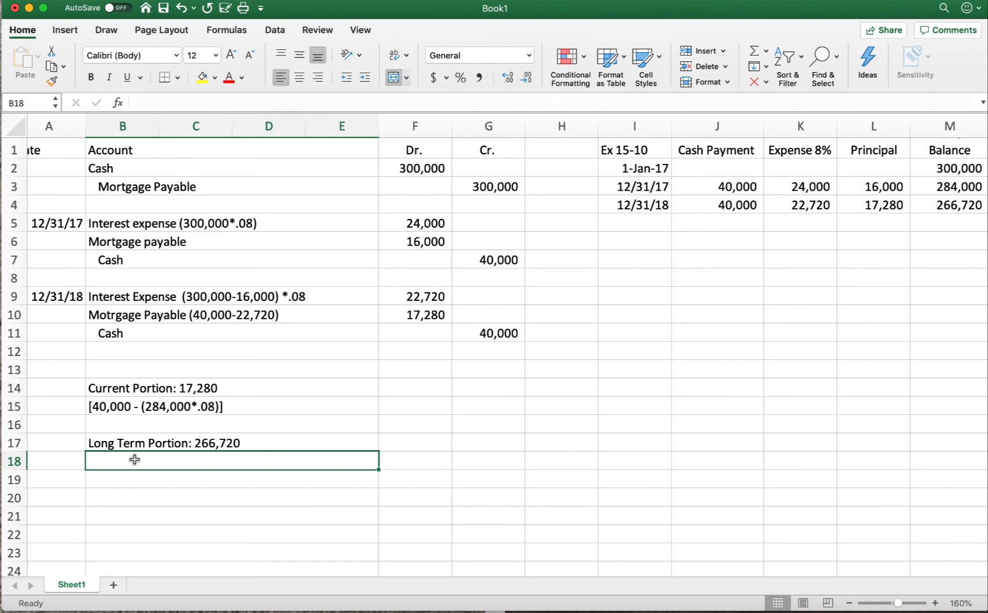
{"action": "type", "text": "("}
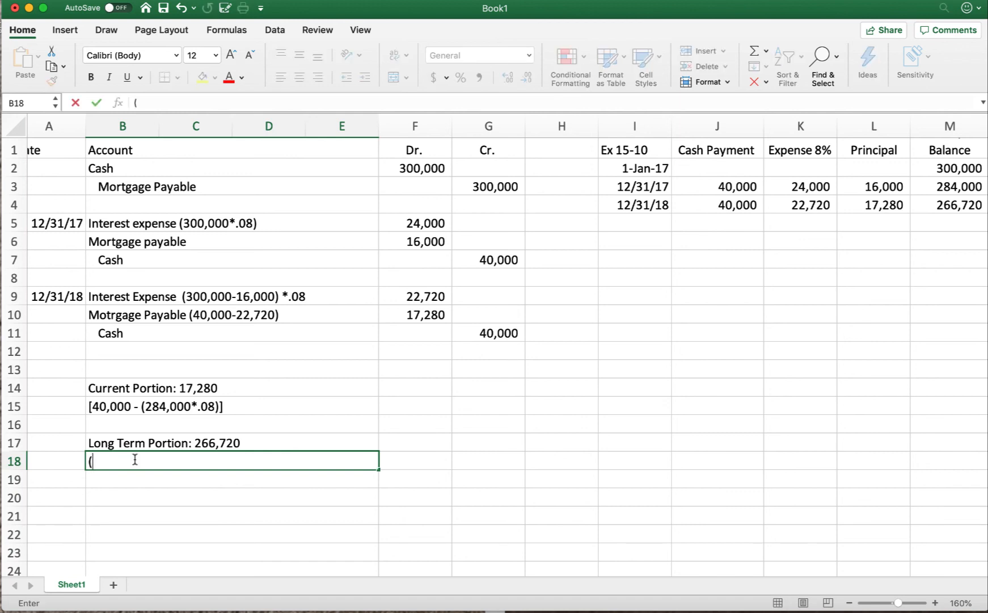
{"action": "type", "text": "300,000 -"}
{"action": "type", "text": "16"}
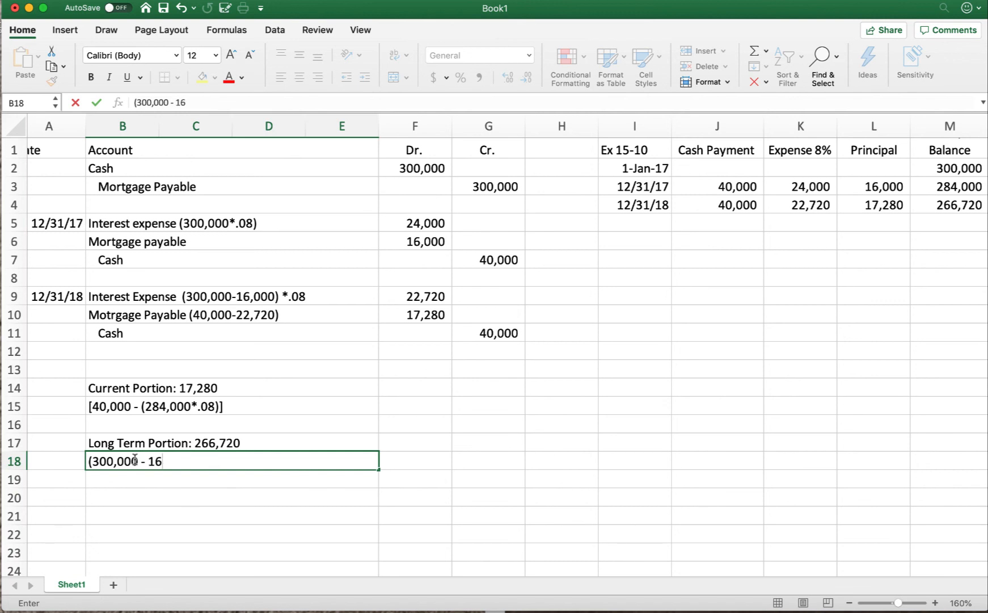
{"action": "type", "text": ","}
{"action": "key", "text": "Tab"}
{"action": "key", "text": "Tab"}
{"action": "key", "text": "Tab"}
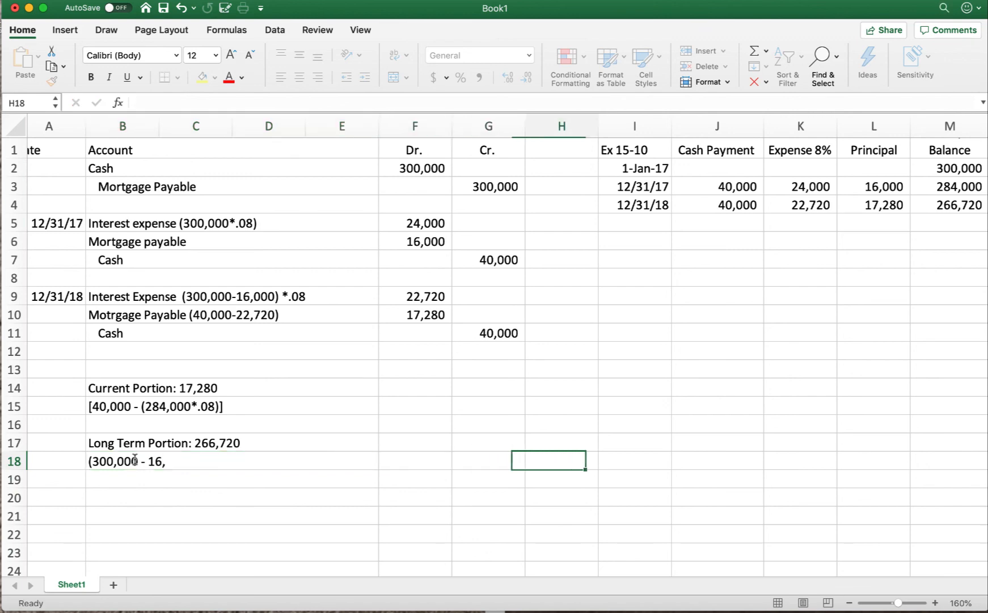
Step: Complete the calculation in cell B18 so it reads "(300,000 - 16,000 - 17,280)"
{"action": "scroll", "coordinate": [493, 346], "scroll_direction": "right", "scroll_amount": 5}
{"action": "scroll", "coordinate": [493, 346], "scroll_direction": "down", "scroll_amount": 5}
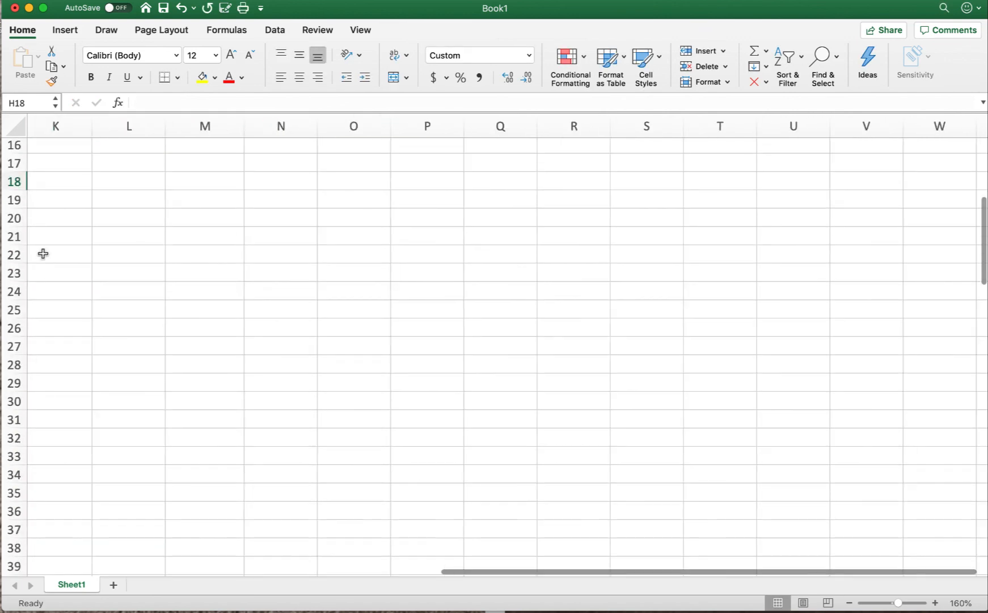
{"action": "scroll", "coordinate": [159, 369], "scroll_direction": "up", "scroll_amount": 5}
{"action": "scroll", "coordinate": [159, 368], "scroll_direction": "left", "scroll_amount": 5}
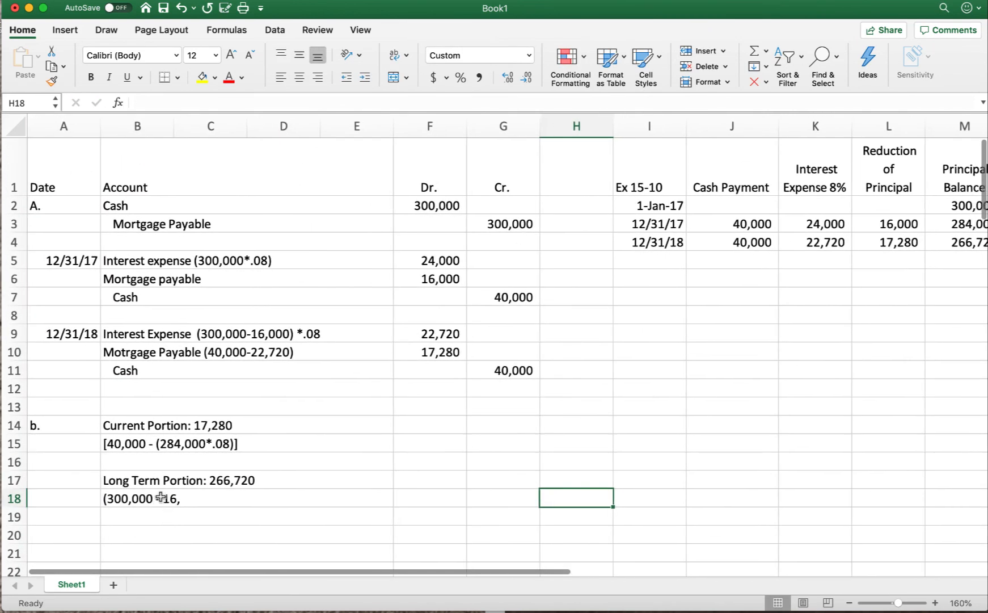
{"action": "left_click", "coordinate": [159, 504]}
{"action": "left_click", "coordinate": [204, 102]}
{"action": "type", "text": "000 -"}
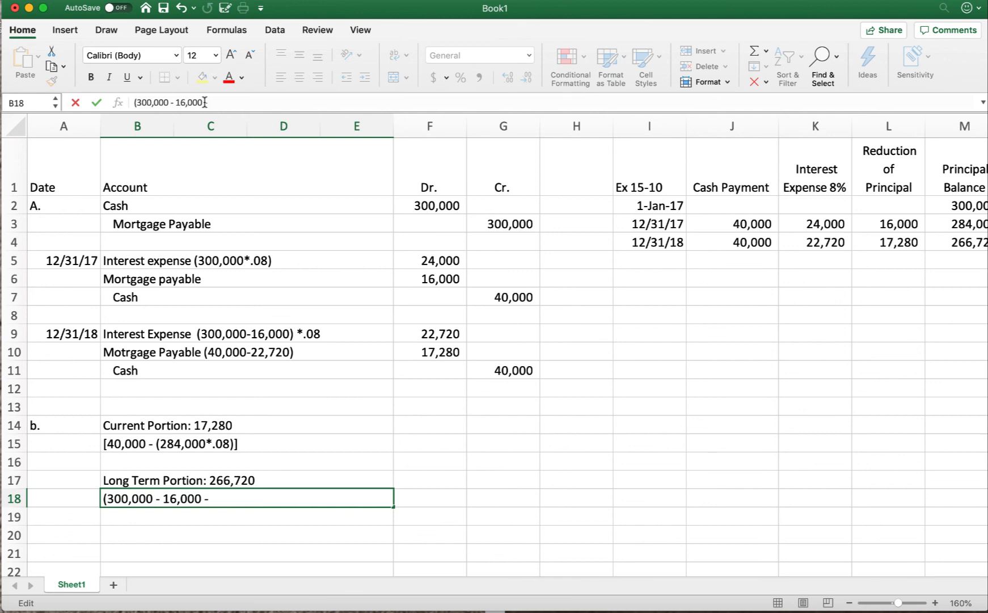
{"action": "type", "text": "17,280)"}
{"action": "key", "text": "Return"}
{"action": "key", "text": "Return"}
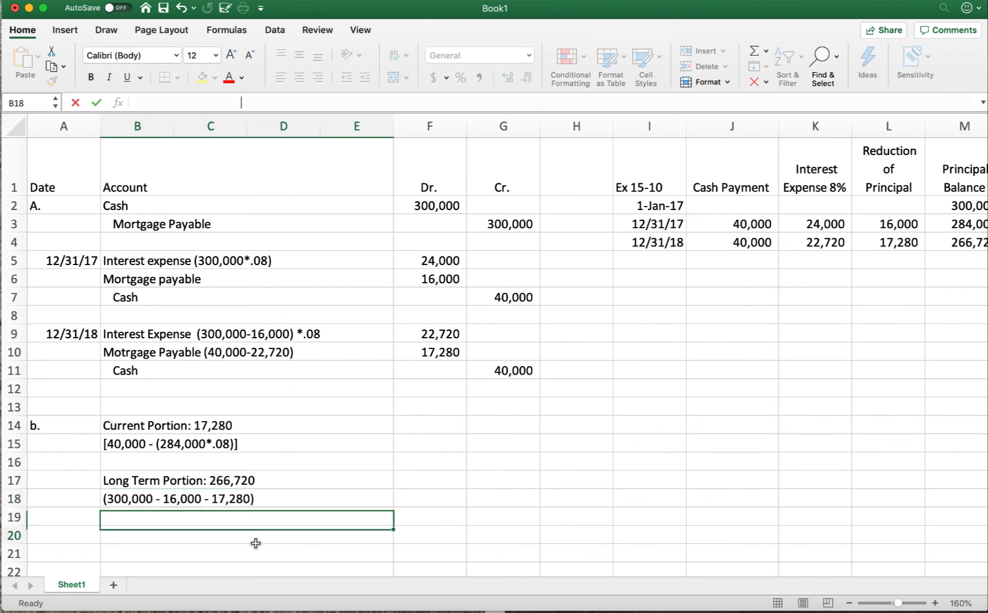
Step: Examine the 12/31/17 and 12/31/18 principal balances in the schedule and compare them with the long-term portion calculation
{"action": "scroll", "coordinate": [235, 492], "scroll_direction": "up", "scroll_amount": 2}
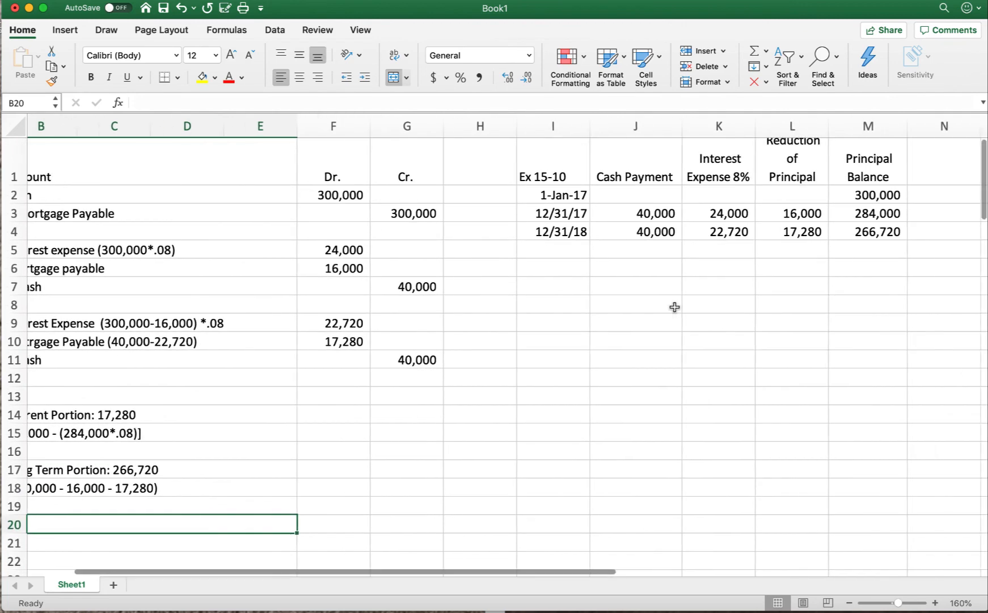
{"action": "scroll", "coordinate": [673, 306], "scroll_direction": "right", "scroll_amount": 5}
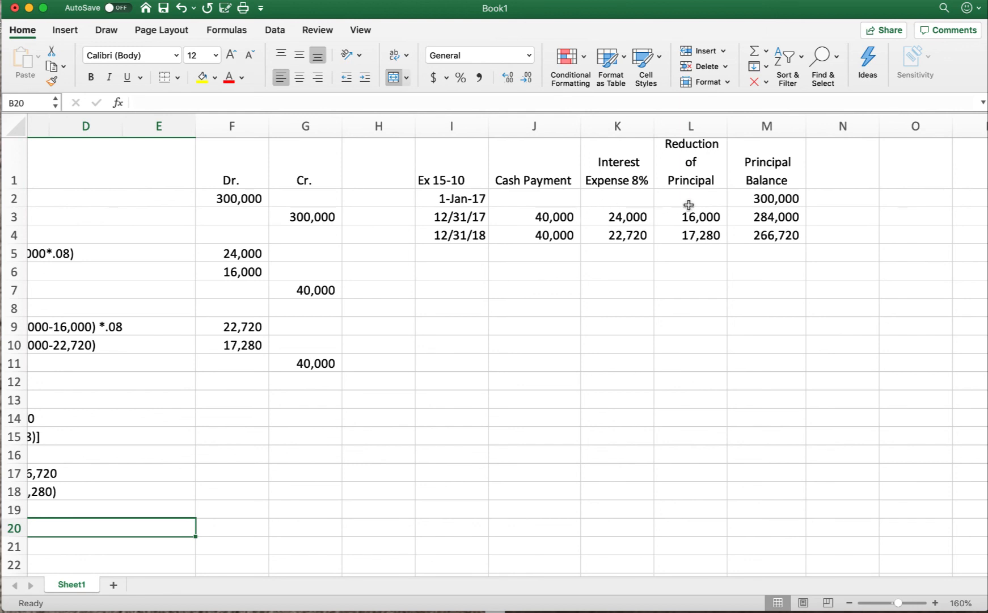
{"action": "left_click", "coordinate": [763, 217]}
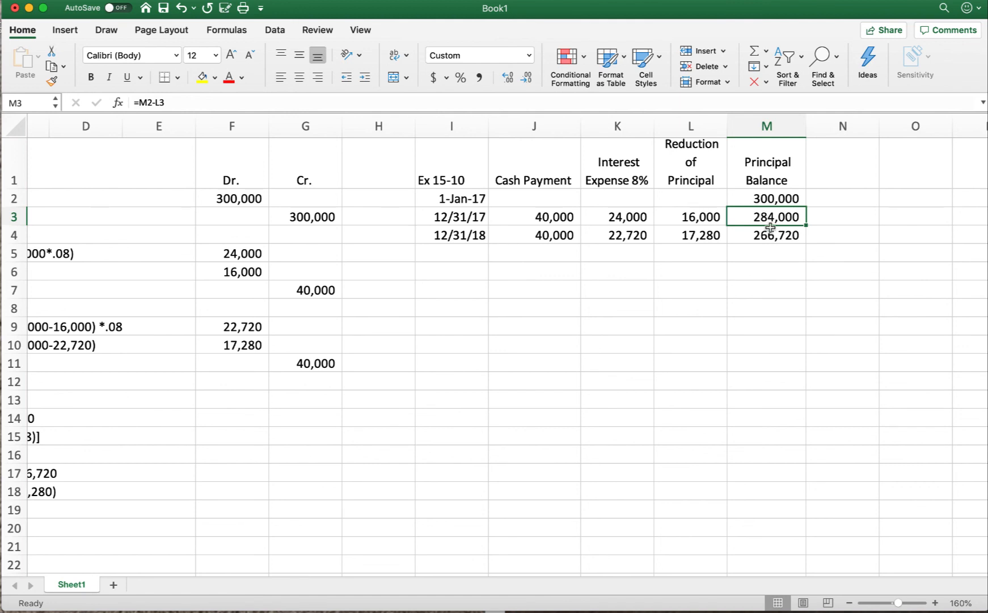
{"action": "scroll", "coordinate": [770, 227], "scroll_direction": "left", "scroll_amount": 1}
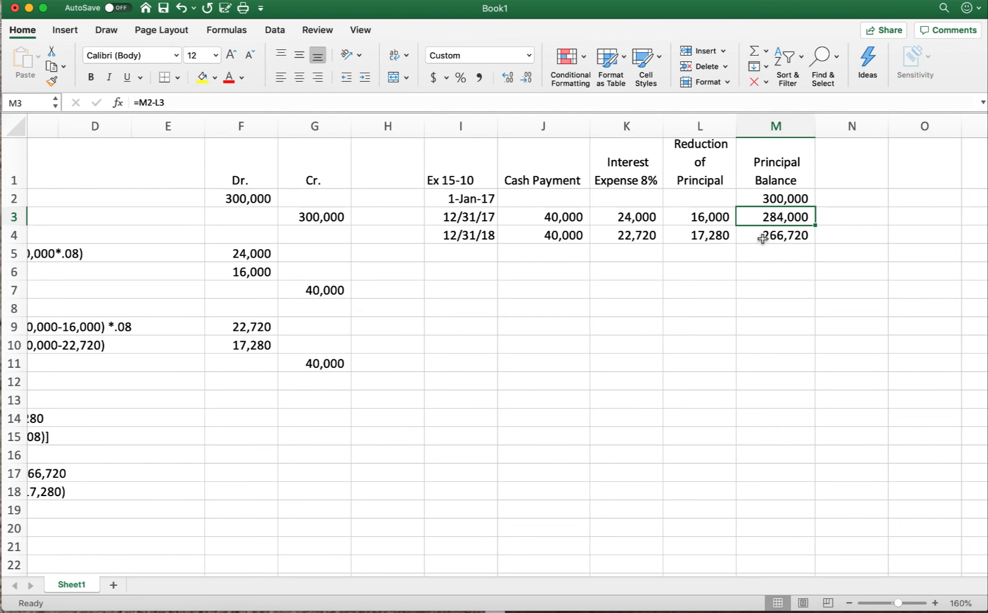
{"action": "left_click", "coordinate": [762, 238]}
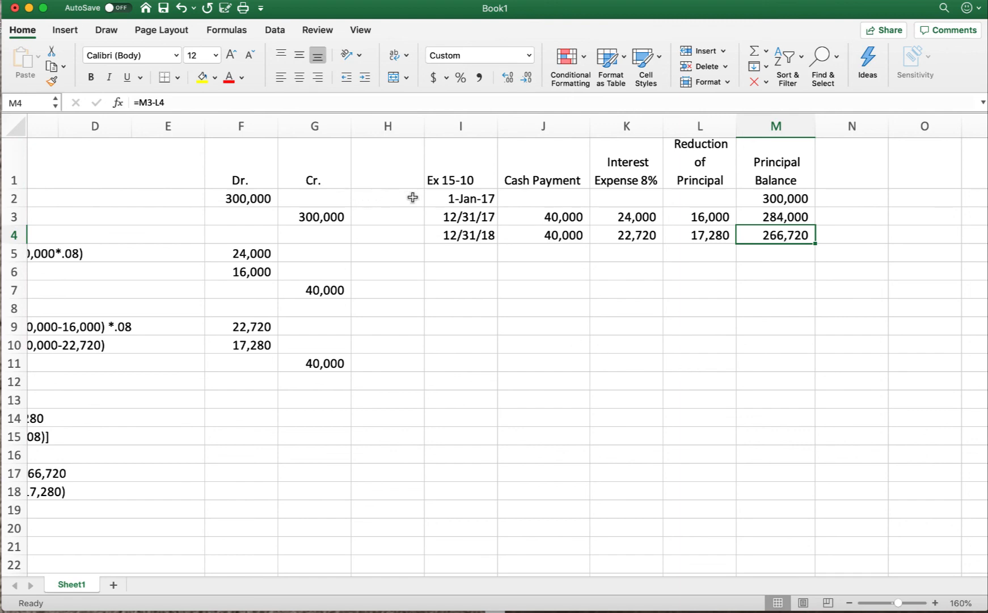
{"action": "scroll", "coordinate": [436, 207], "scroll_direction": "left", "scroll_amount": 3}
{"action": "scroll", "coordinate": [432, 200], "scroll_direction": "down", "scroll_amount": 2}
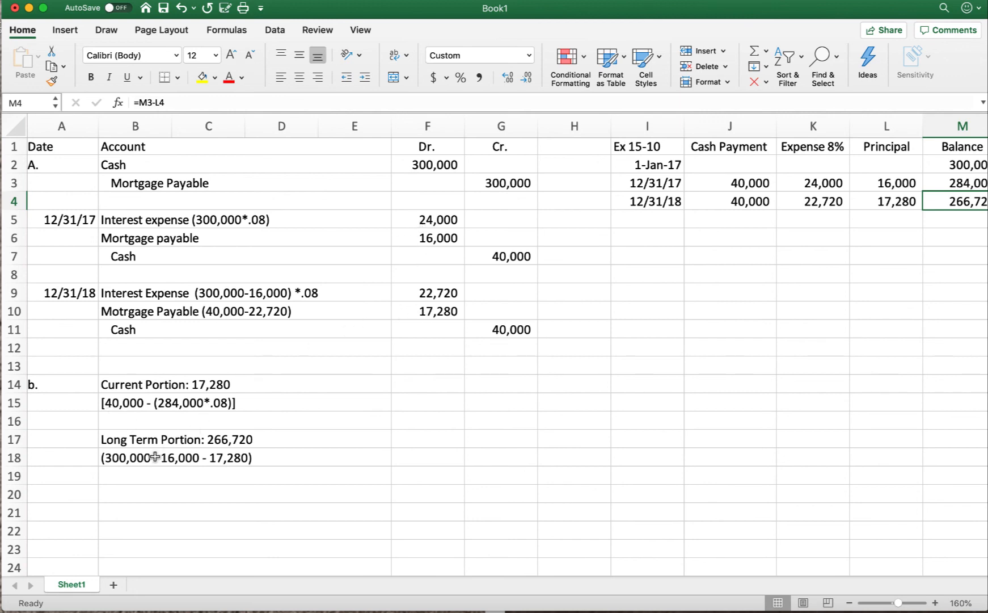
{"action": "scroll", "coordinate": [155, 456], "scroll_direction": "left", "scroll_amount": 1}
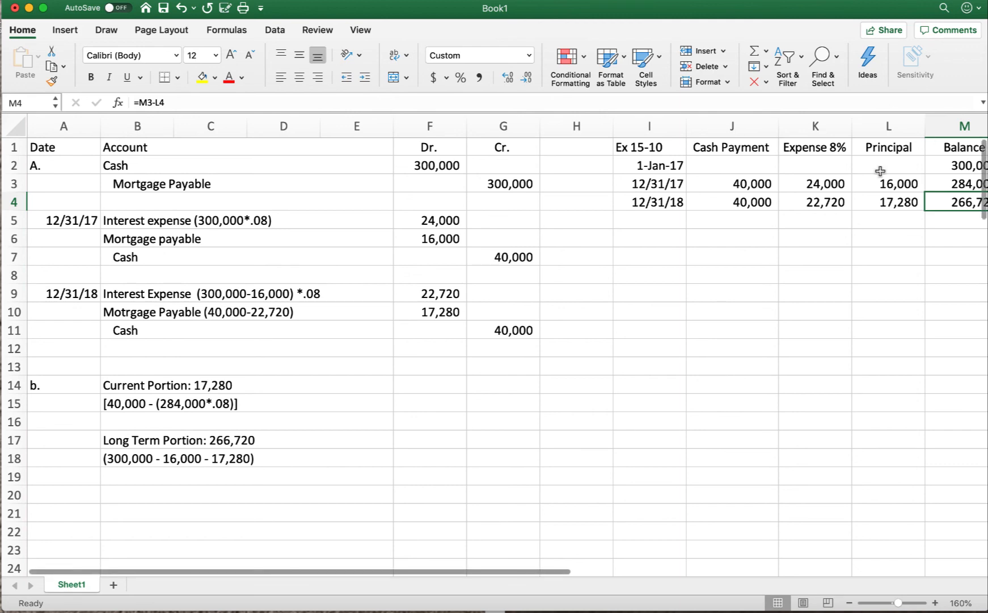
{"action": "left_click", "coordinate": [729, 0]}
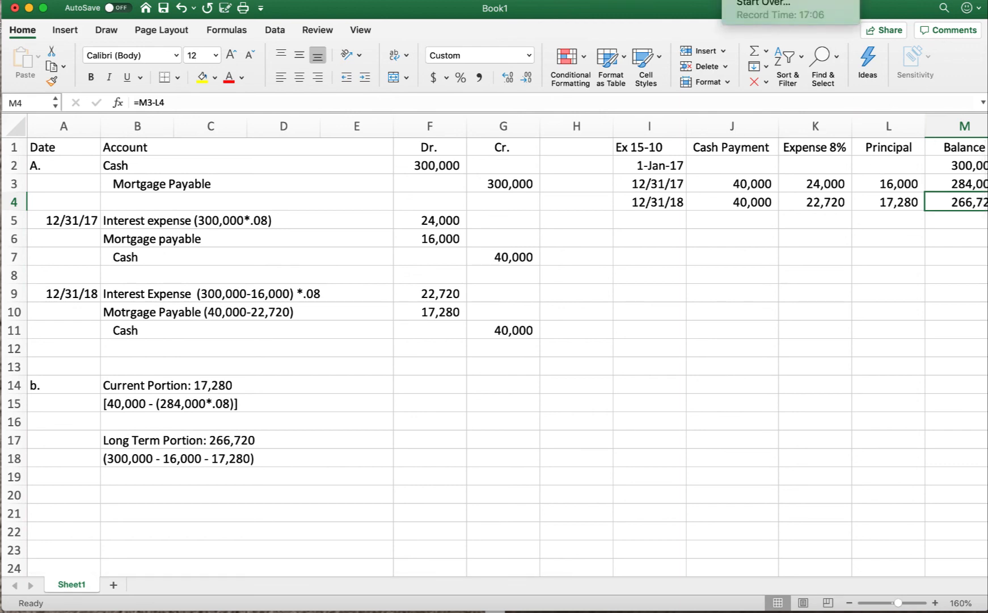